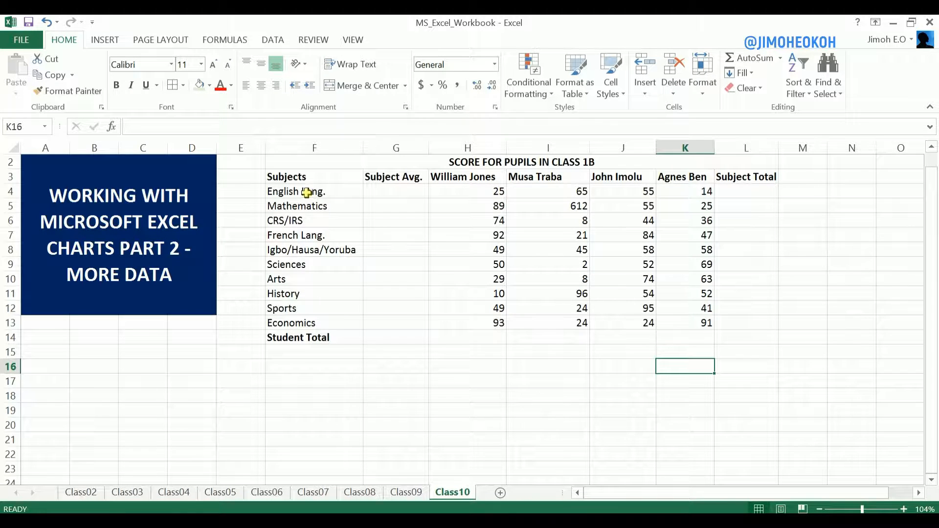
Calculate each subject's total in L4:L13 by entering =SUM(H4:K4) for English Lang. and filling it down to Economics
{"action": "left_click", "coordinate": [758, 193]}
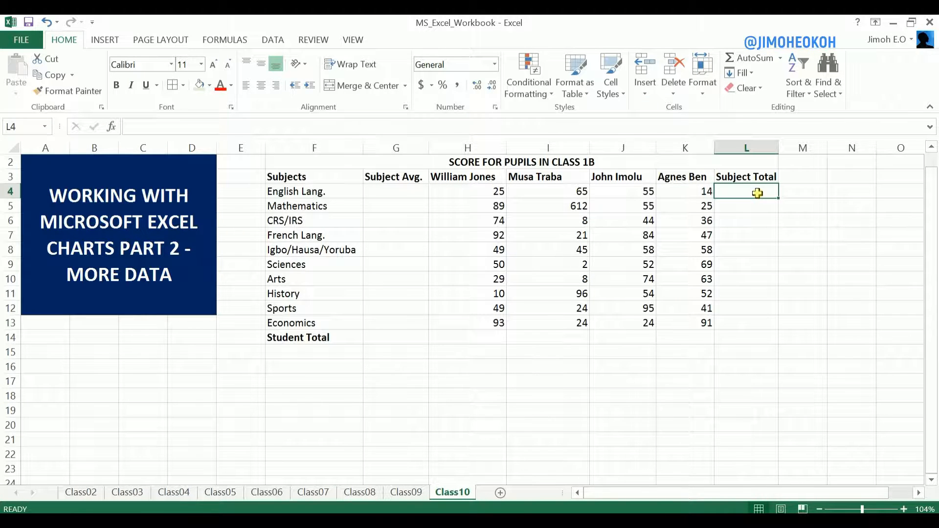
{"action": "type", "text": "="}
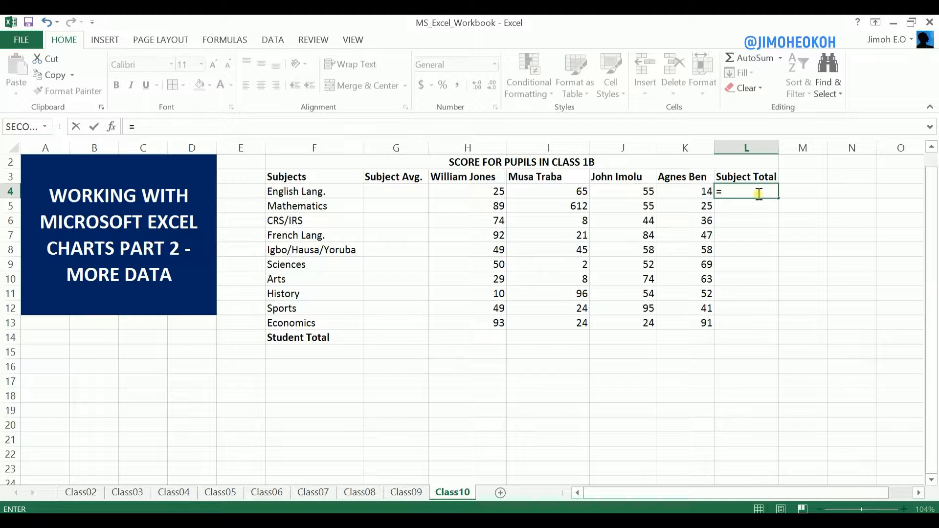
{"action": "type", "text": "SUM"}
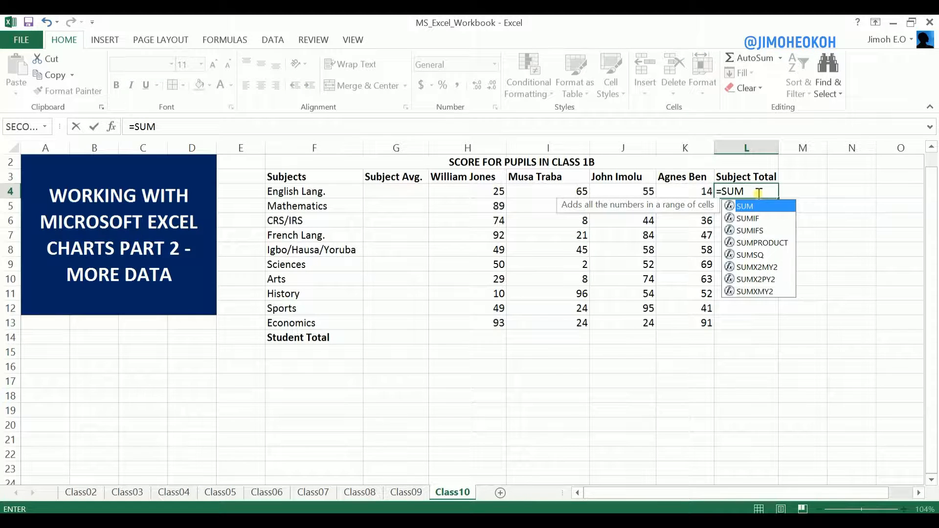
{"action": "double_click", "coordinate": [756, 210]}
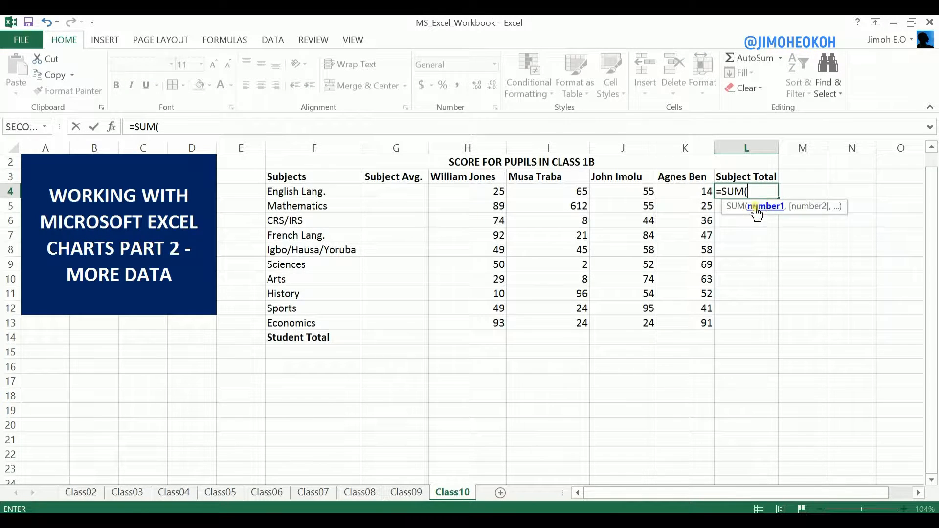
{"action": "left_click_drag", "start_coordinate": [490, 190], "coordinate": [678, 193]}
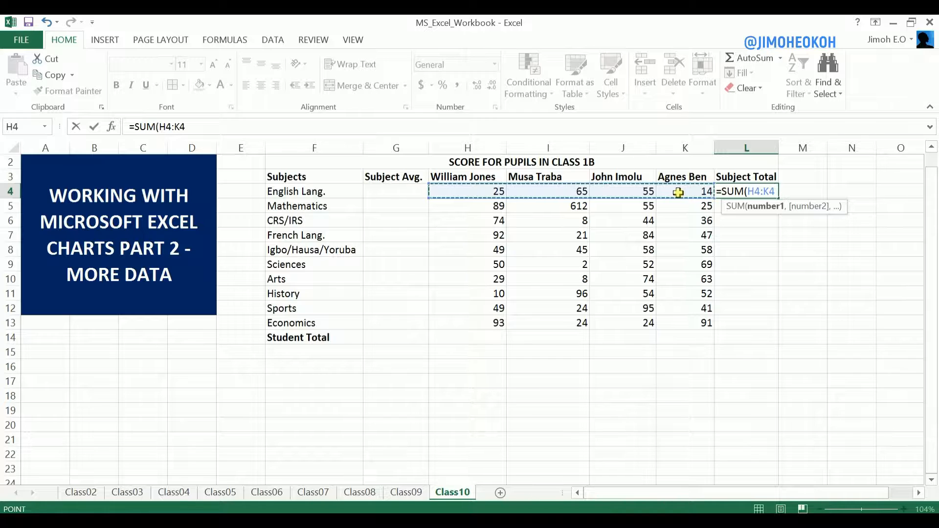
{"action": "type", "text": ")"}
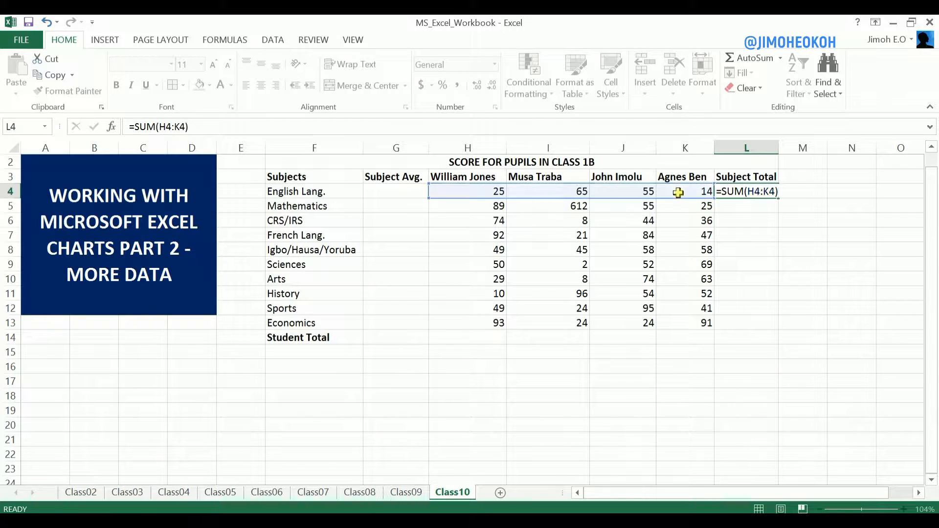
{"action": "key", "text": "Return"}
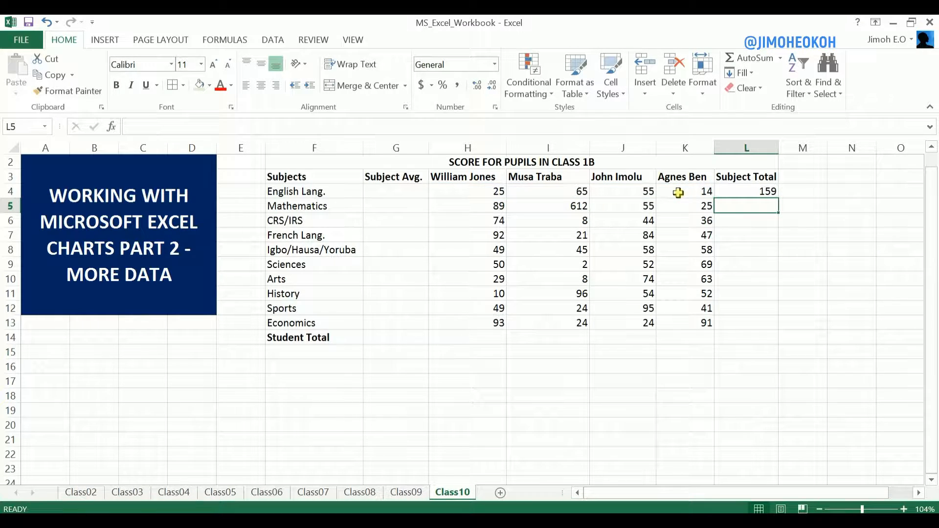
{"action": "left_click", "coordinate": [771, 192]}
{"action": "left_click_drag", "start_coordinate": [780, 198], "coordinate": [779, 335]}
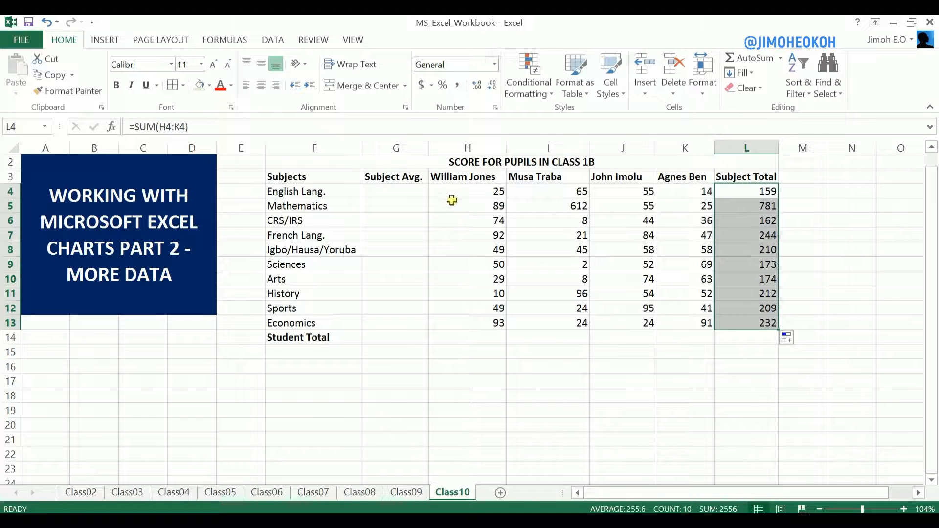
Calculate each subject's average in G4:G13 by entering =AVERAGE(H4:K4) for English Lang. and filling it down to Economics
{"action": "left_click", "coordinate": [412, 192]}
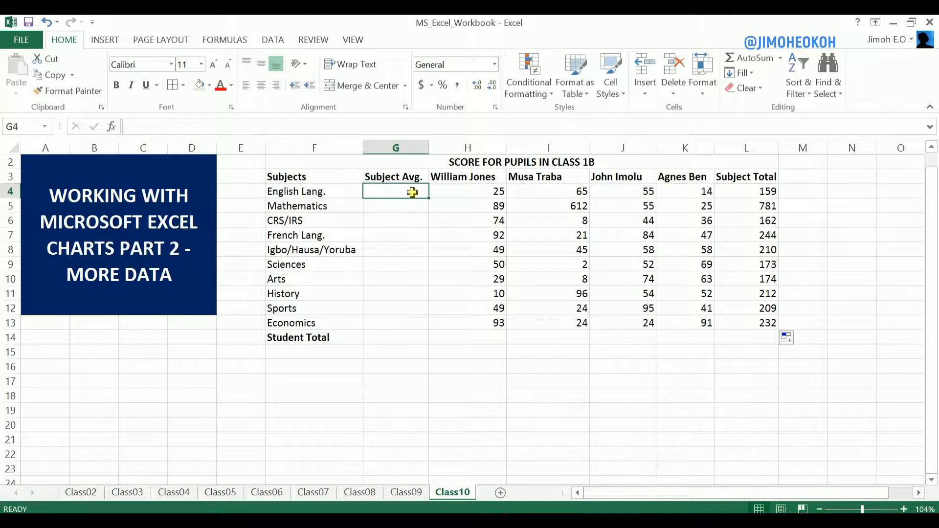
{"action": "type", "text": "=AVER"}
{"action": "double_click", "coordinate": [411, 206]}
{"action": "left_click_drag", "start_coordinate": [462, 190], "coordinate": [693, 198]}
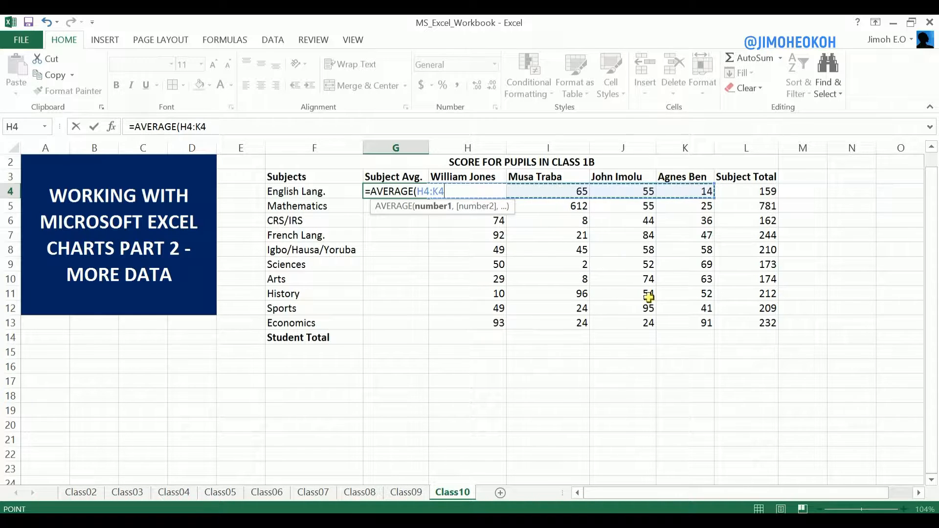
{"action": "key", "text": "Return"}
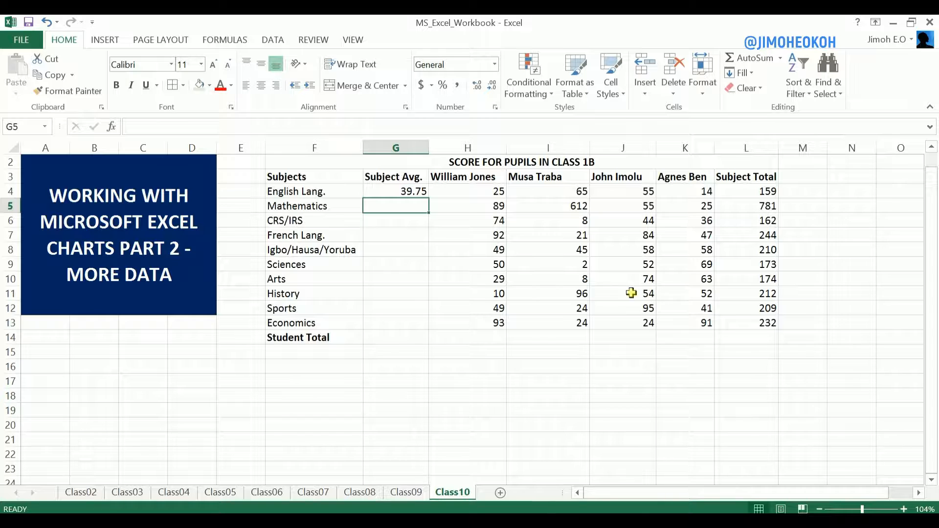
{"action": "left_click", "coordinate": [420, 191]}
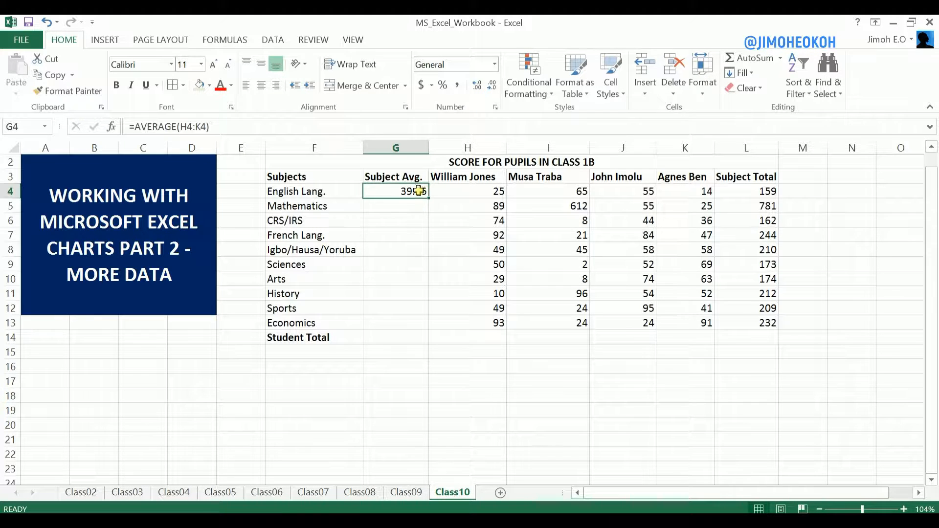
{"action": "left_click_drag", "start_coordinate": [429, 199], "coordinate": [428, 326]}
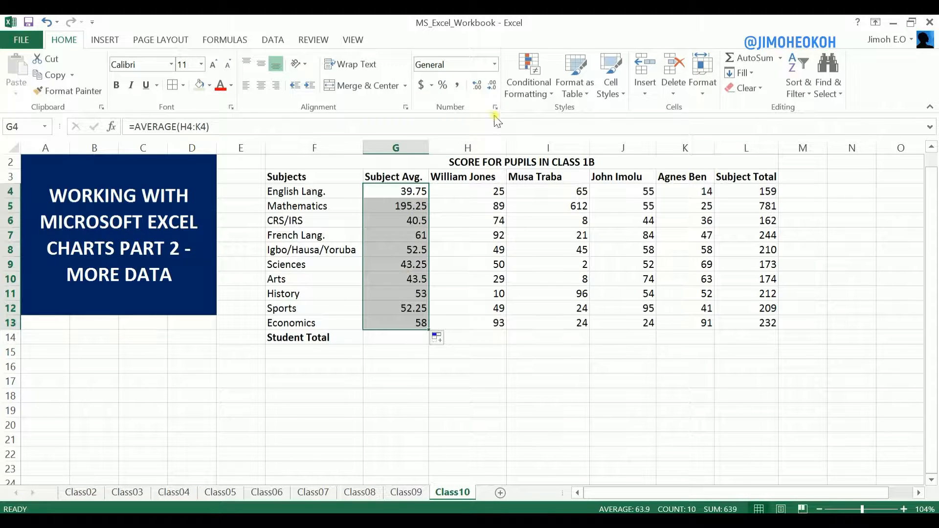
Format the Subject Avg. values in G4:G13 to show no decimal places
{"action": "left_click", "coordinate": [493, 87]}
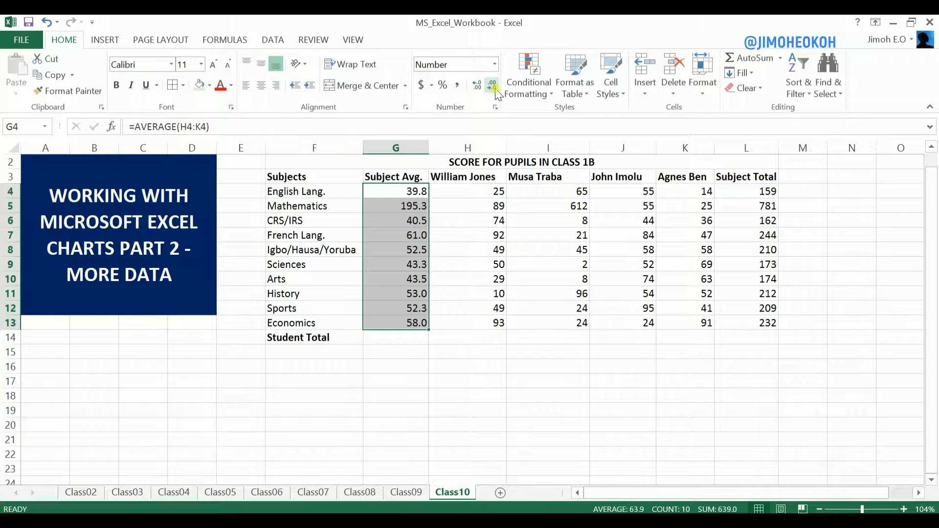
{"action": "left_click", "coordinate": [494, 89]}
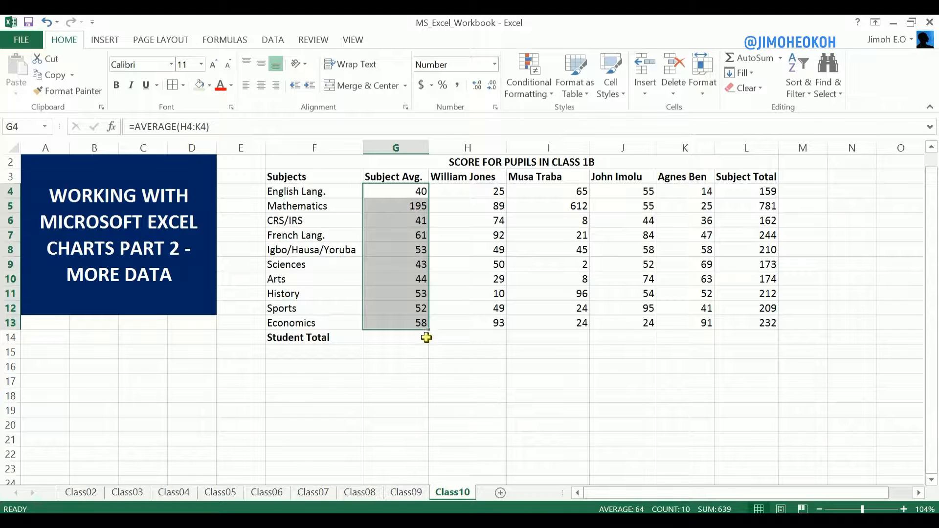
{"action": "left_click", "coordinate": [487, 353]}
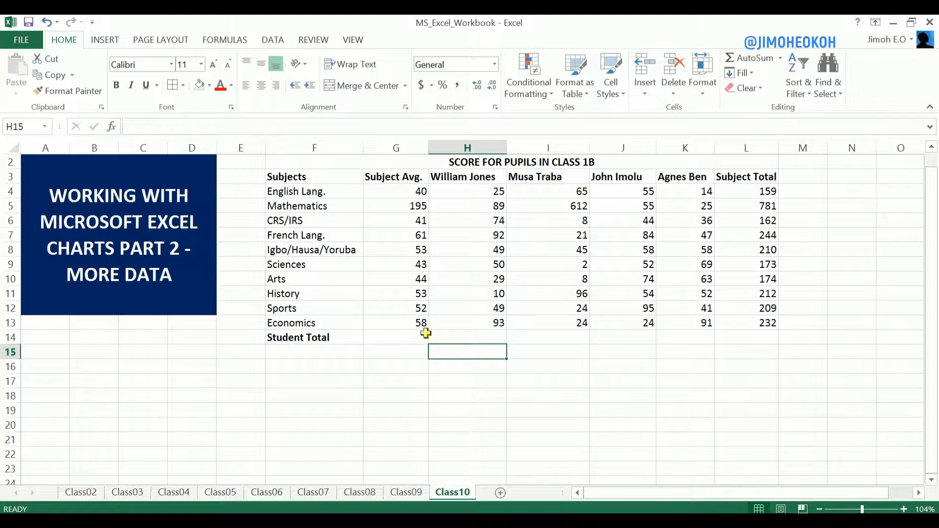
Calculate each pupil's total in the Student Total row by entering =SUM(H4:H13) in H14 and filling it across to K14
{"action": "left_click", "coordinate": [496, 337]}
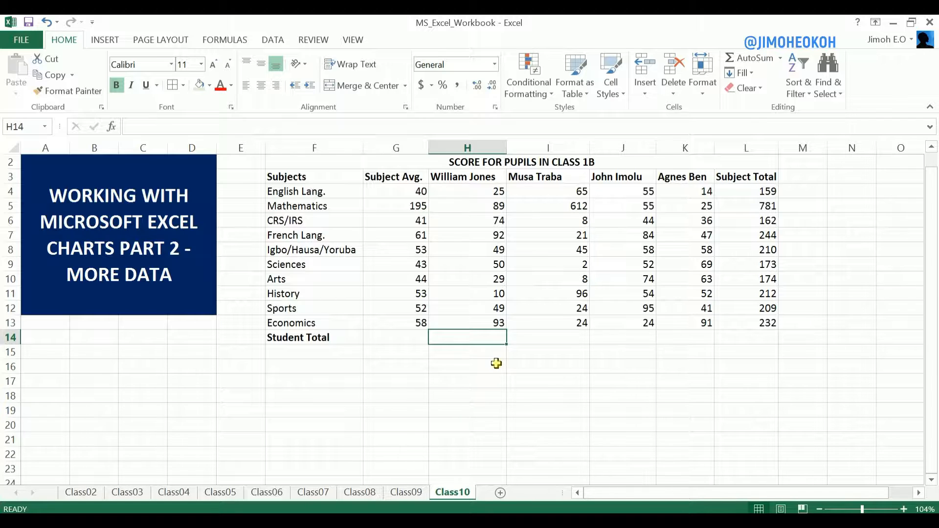
{"action": "type", "text": "=SUM"}
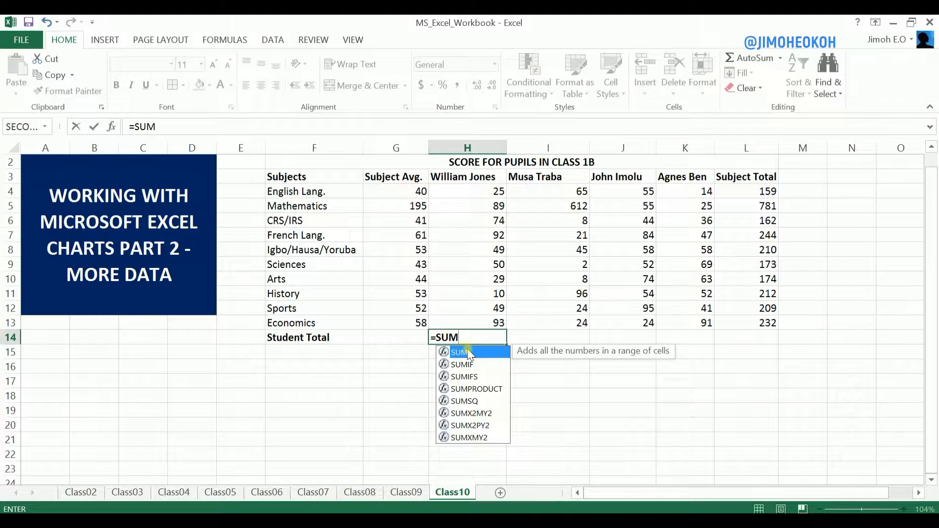
{"action": "double_click", "coordinate": [469, 352]}
{"action": "left_click_drag", "start_coordinate": [499, 191], "coordinate": [499, 323]}
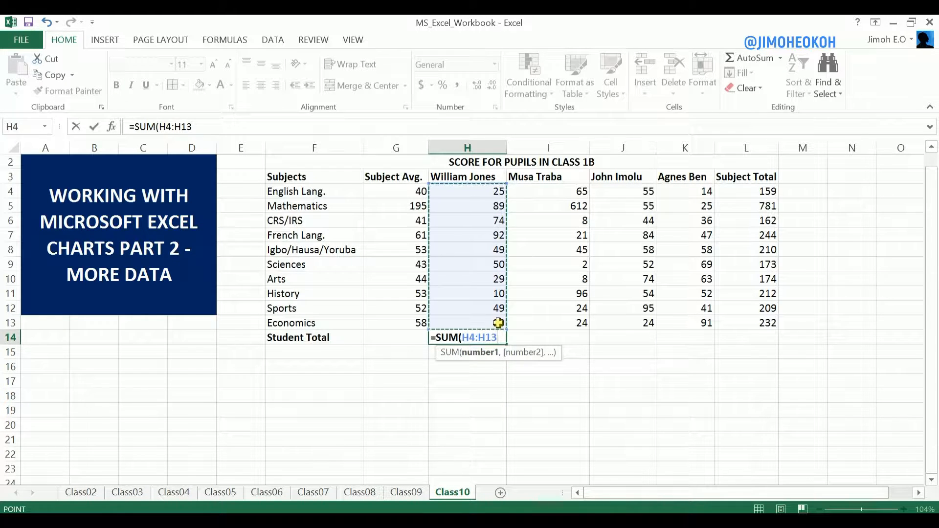
{"action": "key", "text": "Return"}
{"action": "left_click", "coordinate": [498, 336]}
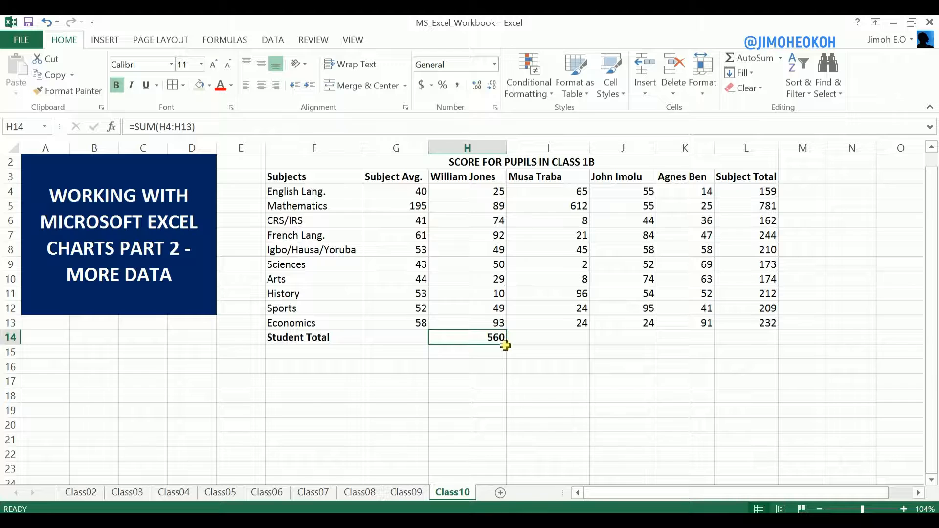
{"action": "left_click_drag", "start_coordinate": [508, 345], "coordinate": [722, 350]}
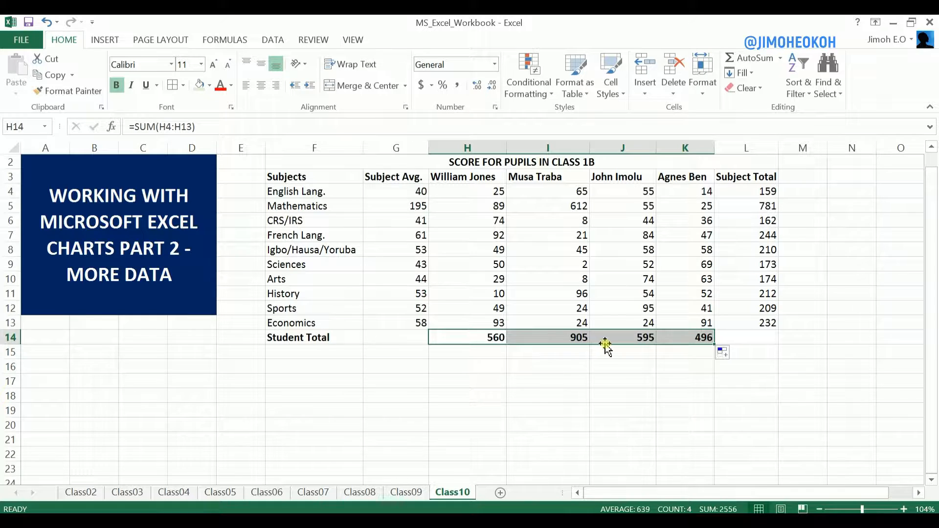
{"action": "left_click", "coordinate": [572, 370]}
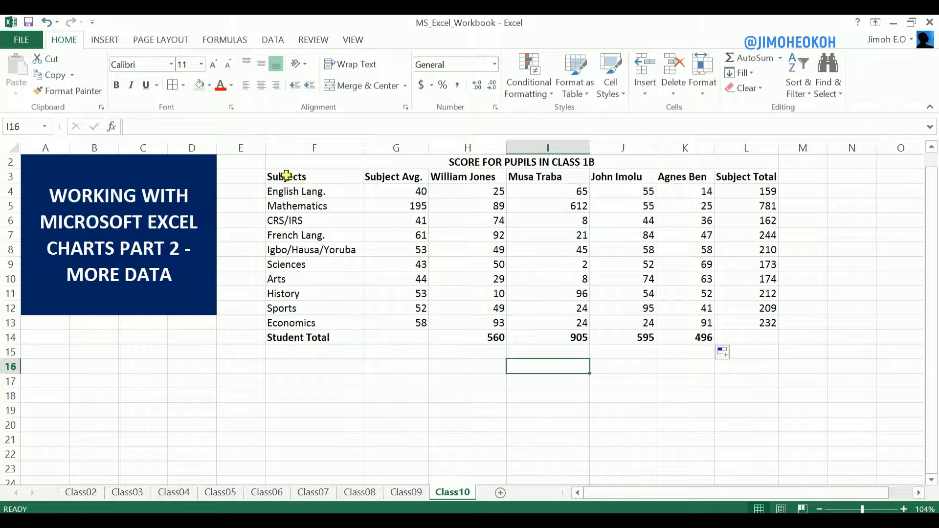
Try converting the range F3:L13, without the Student Total row, into a table with headers, and undo the conversion
{"action": "left_click_drag", "start_coordinate": [283, 176], "coordinate": [760, 323]}
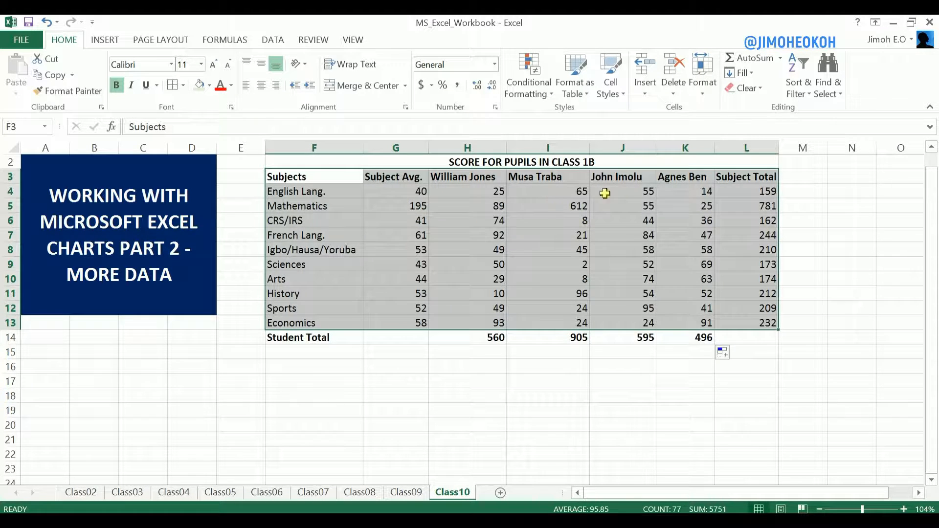
{"action": "left_click", "coordinate": [358, 215]}
{"action": "left_click_drag", "start_coordinate": [294, 177], "coordinate": [753, 317]}
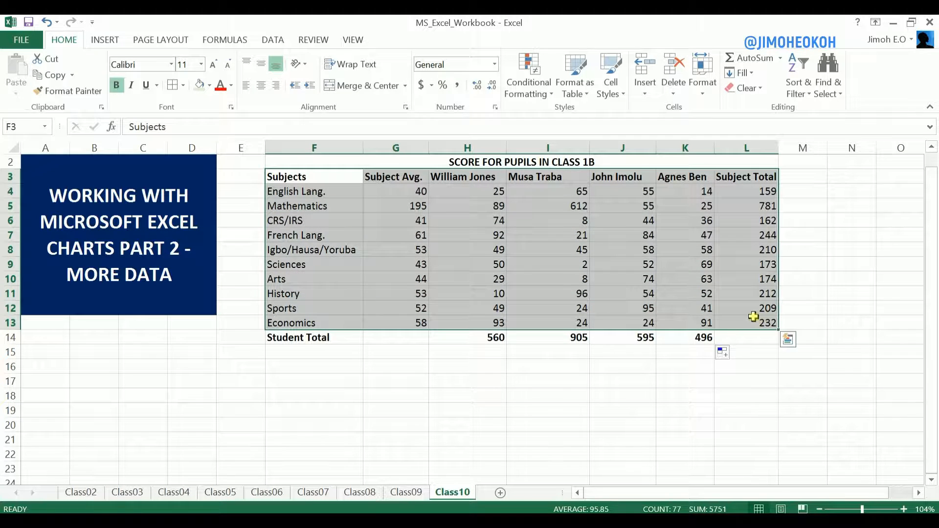
{"action": "left_click", "coordinate": [104, 40]}
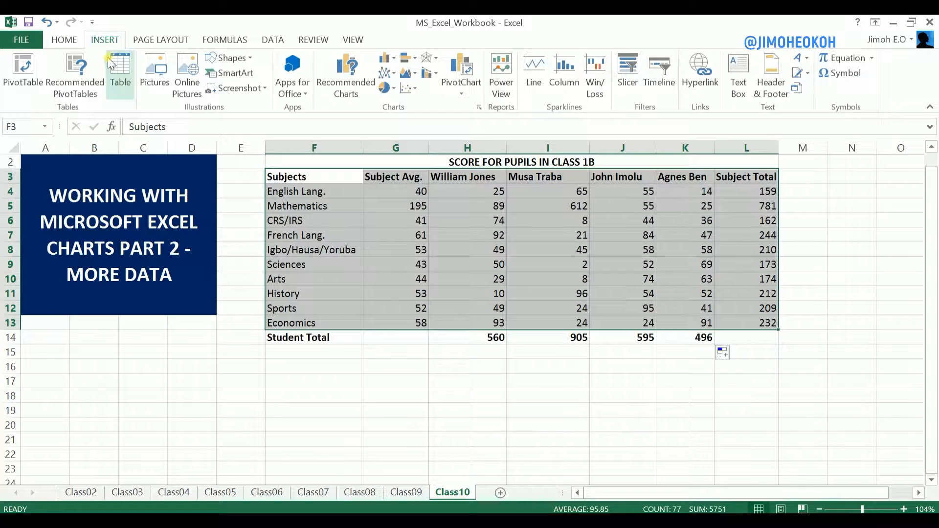
{"action": "left_click", "coordinate": [118, 69]}
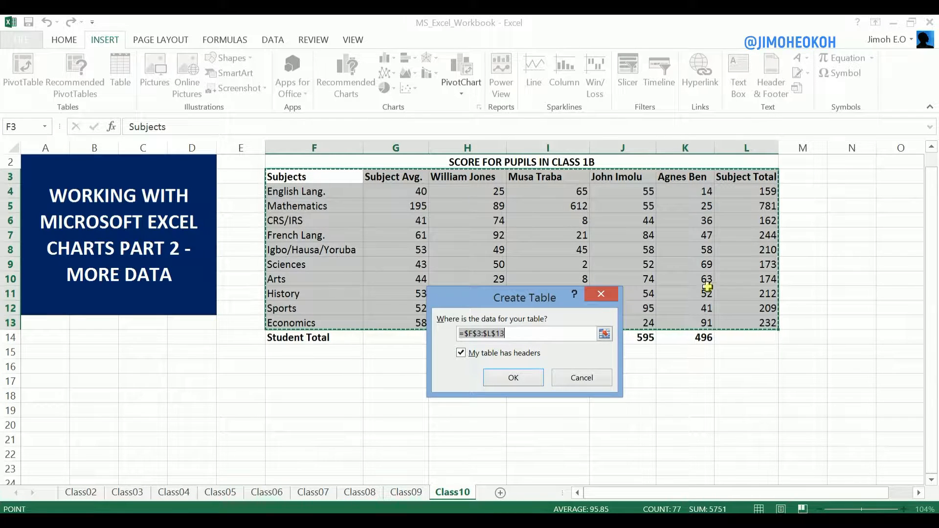
{"action": "left_click", "coordinate": [516, 378]}
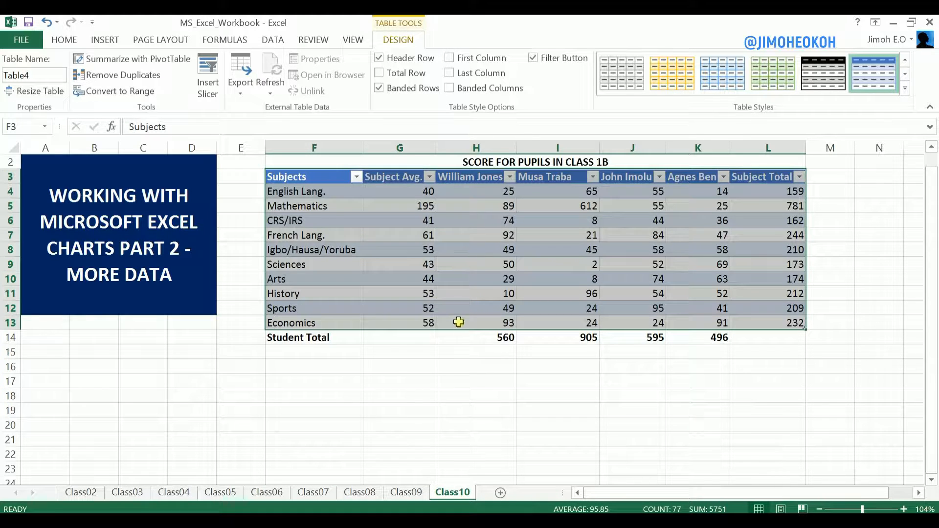
{"action": "left_click", "coordinate": [47, 22]}
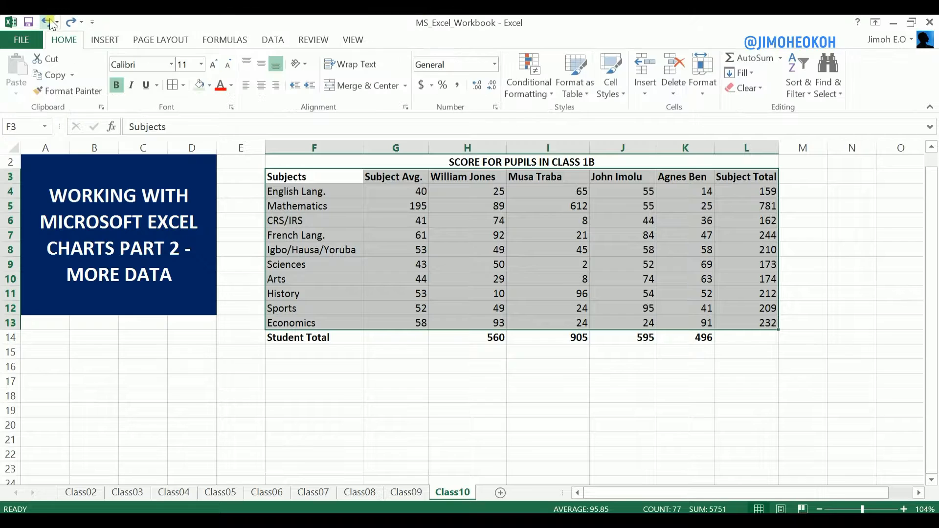
Convert the score range F3:L14, including the Student Total row, into a table with headers
{"action": "left_click", "coordinate": [536, 340]}
{"action": "left_click_drag", "start_coordinate": [287, 177], "coordinate": [756, 337]}
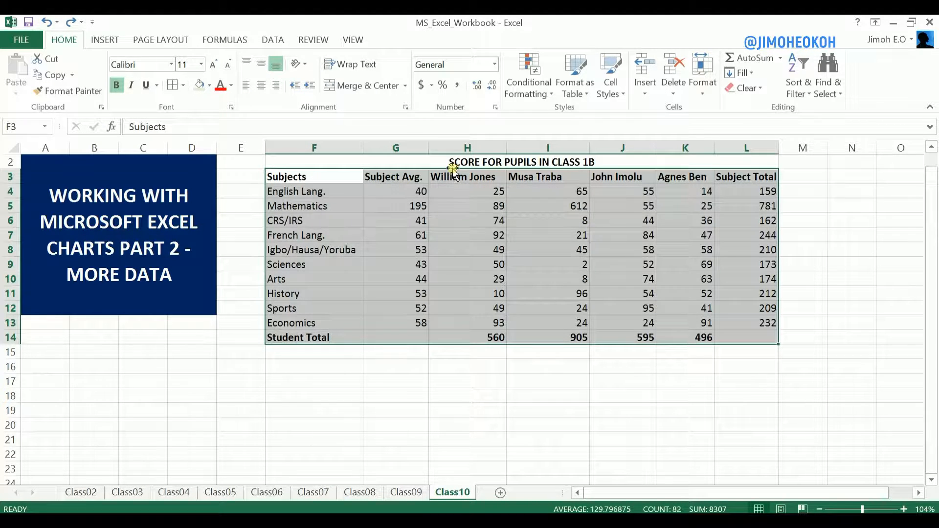
{"action": "left_click", "coordinate": [102, 43]}
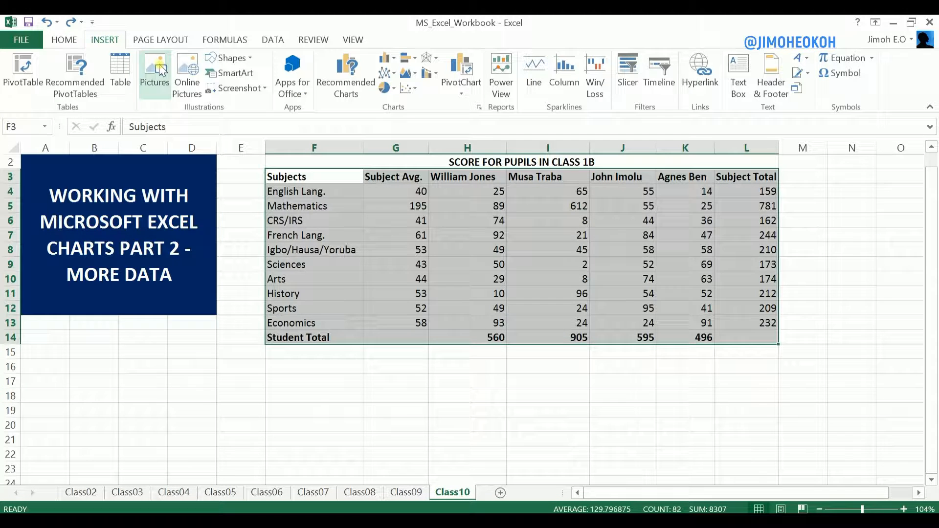
{"action": "left_click", "coordinate": [123, 73]}
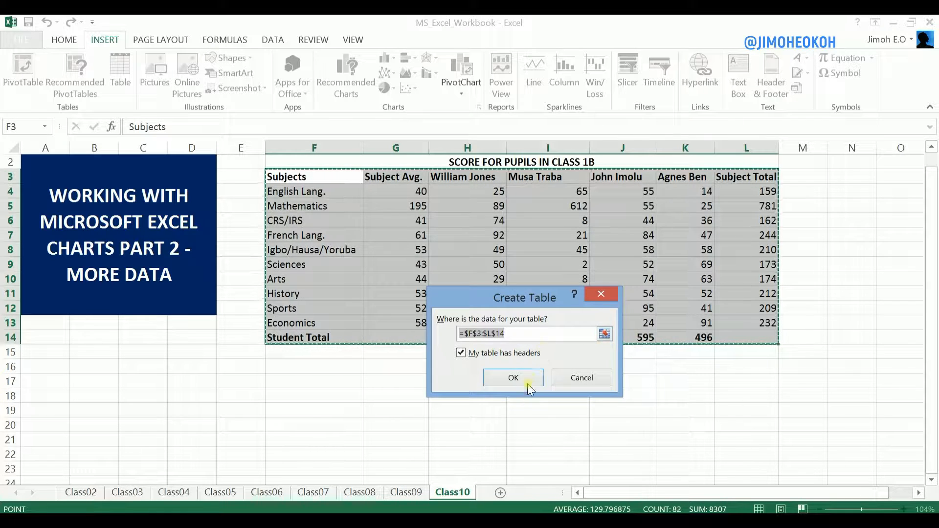
{"action": "left_click", "coordinate": [514, 378]}
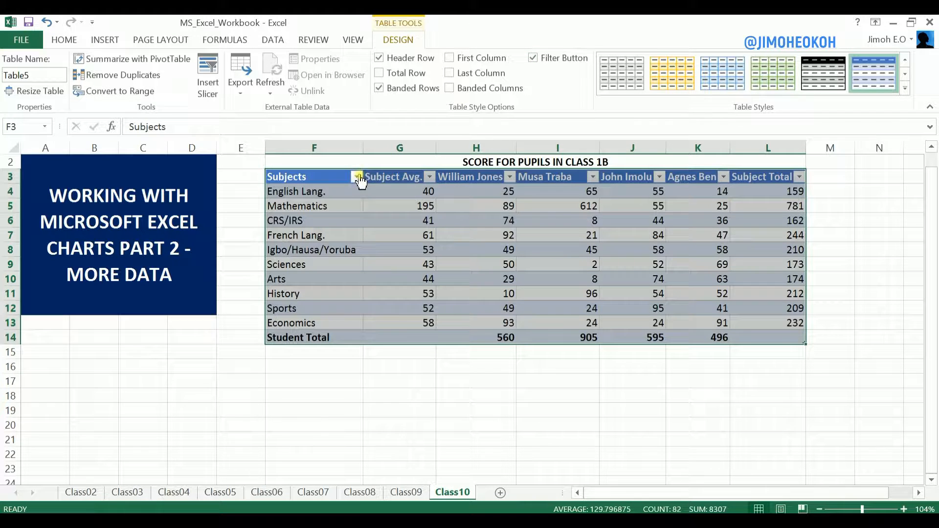
Turn off the table's header filter buttons and turn on First Column and Last Column emphasis
{"action": "left_click", "coordinate": [533, 59]}
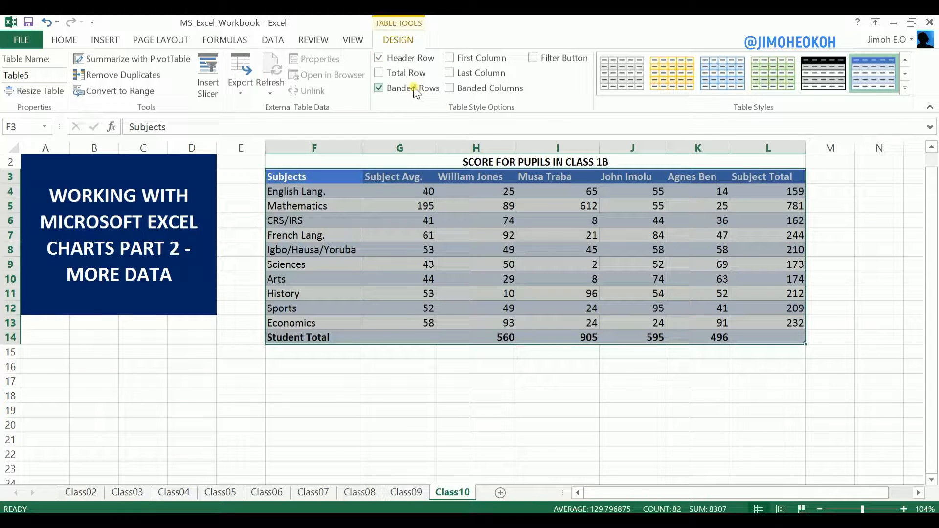
{"action": "left_click", "coordinate": [451, 59]}
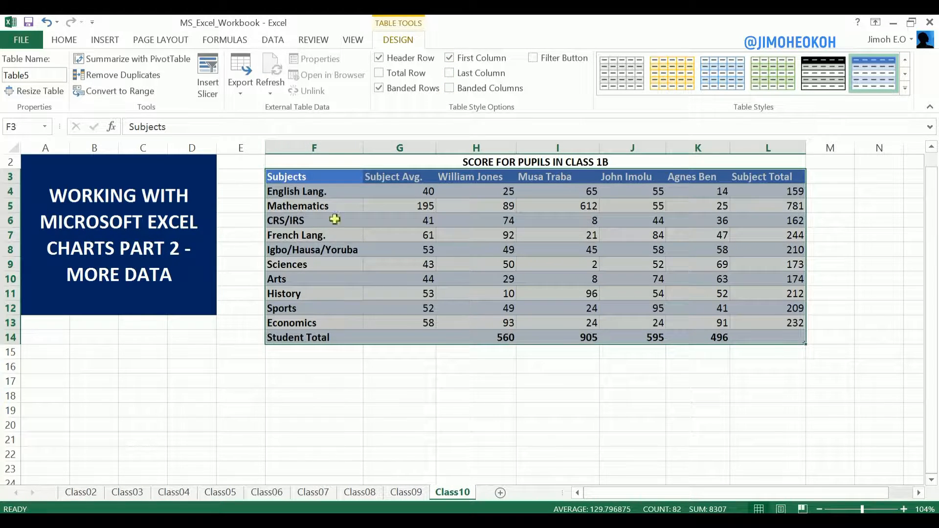
{"action": "left_click", "coordinate": [449, 75]}
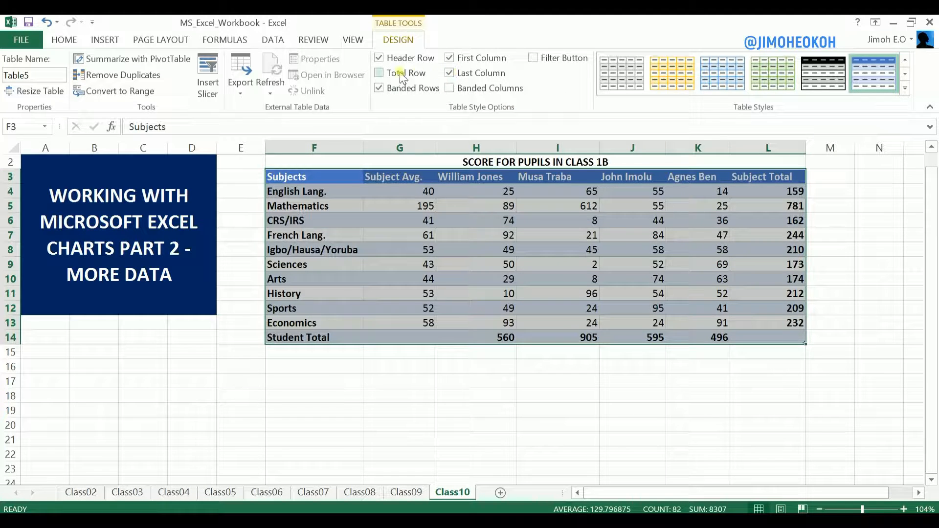
Try the table's Total Row option and remove it, and turn off Banded Rows
{"action": "left_click", "coordinate": [380, 74]}
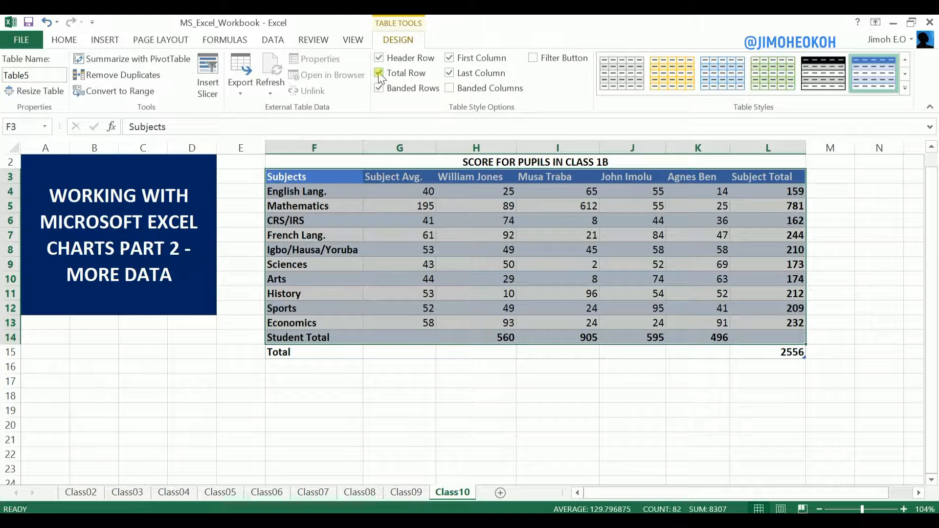
{"action": "left_click", "coordinate": [380, 74]}
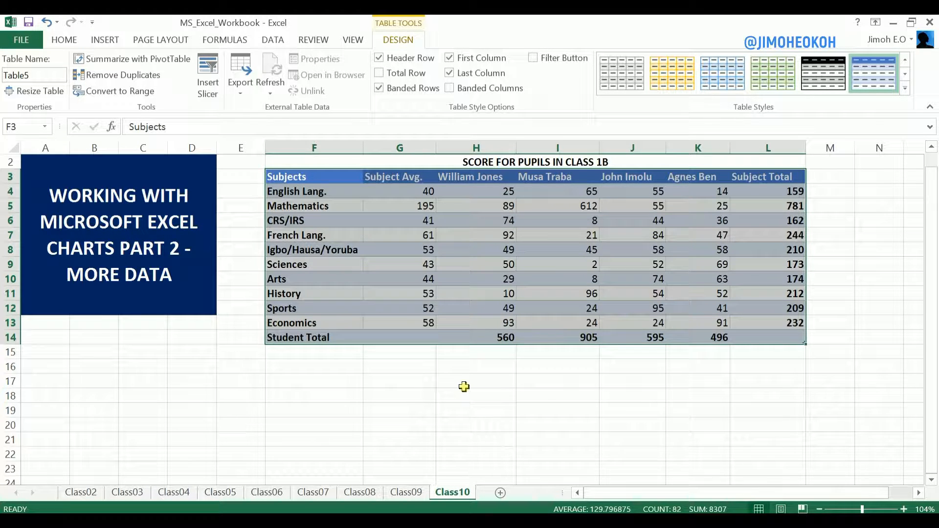
{"action": "left_click", "coordinate": [379, 90]}
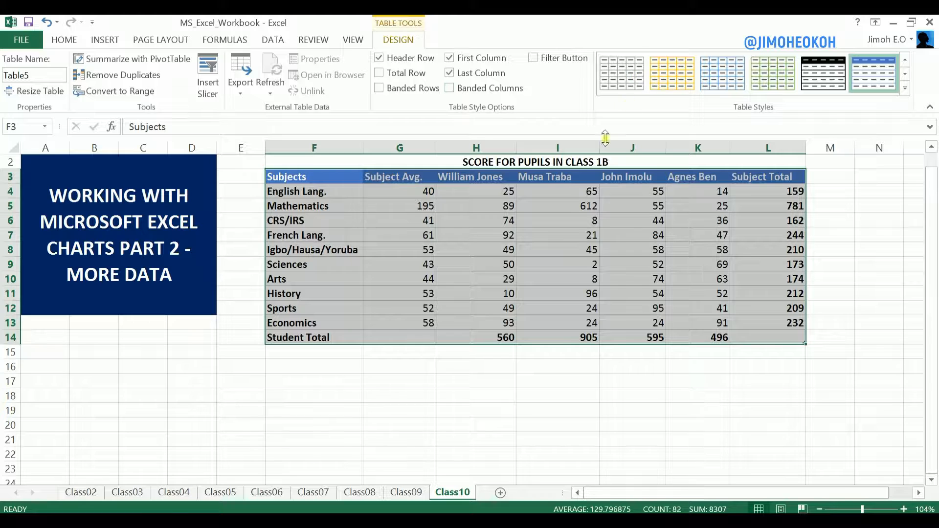
{"action": "left_click", "coordinate": [419, 378]}
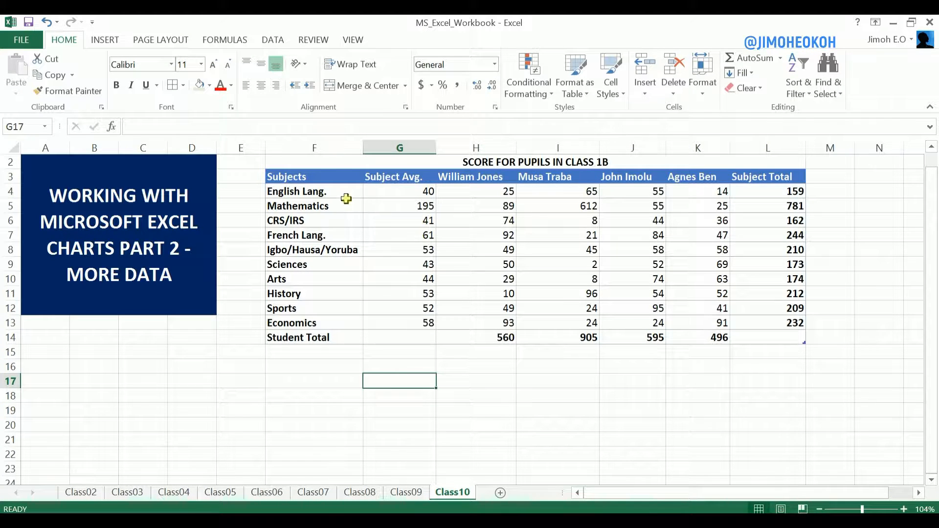
Fill the Subject Avg. cells G4:G14 with light green and the Subject Total cells L4:L14 with light gold
{"action": "left_click_drag", "start_coordinate": [412, 189], "coordinate": [409, 339]}
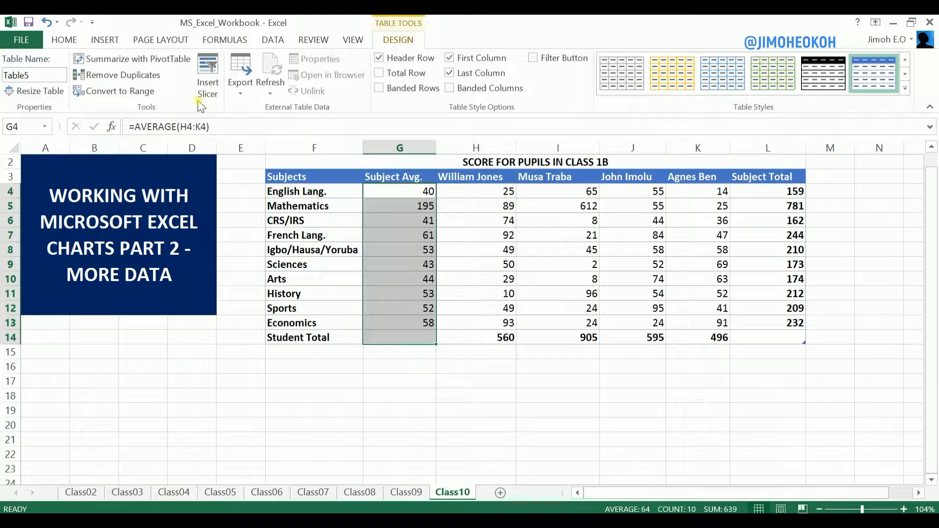
{"action": "left_click", "coordinate": [59, 43]}
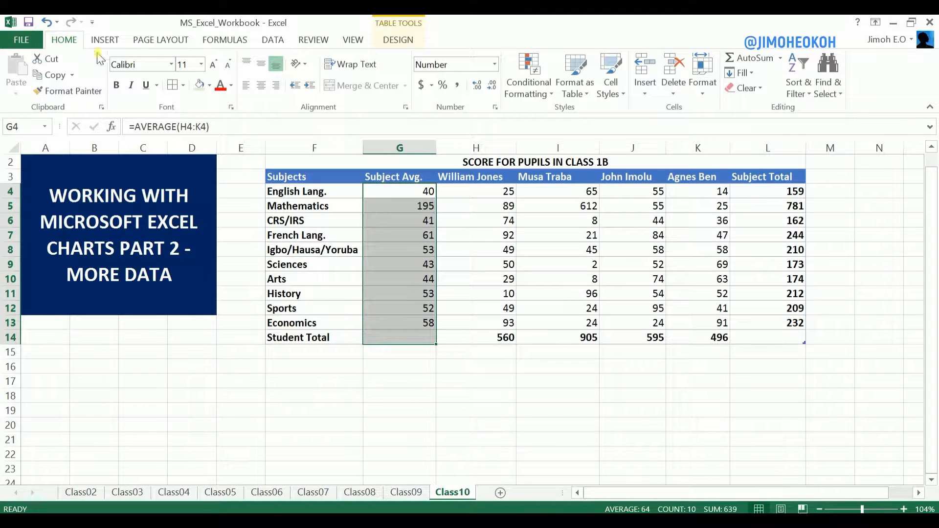
{"action": "left_click", "coordinate": [202, 87]}
{"action": "left_click_drag", "start_coordinate": [773, 188], "coordinate": [772, 337]}
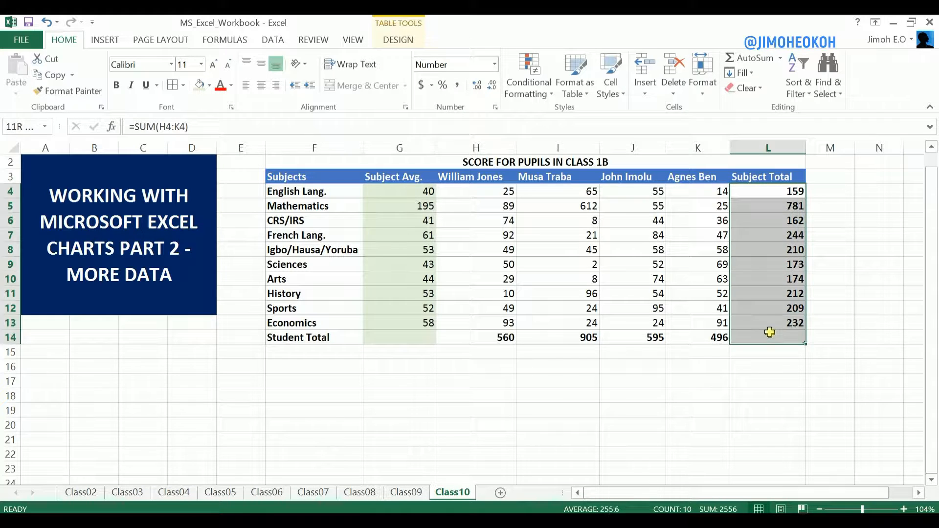
{"action": "left_click", "coordinate": [209, 85]}
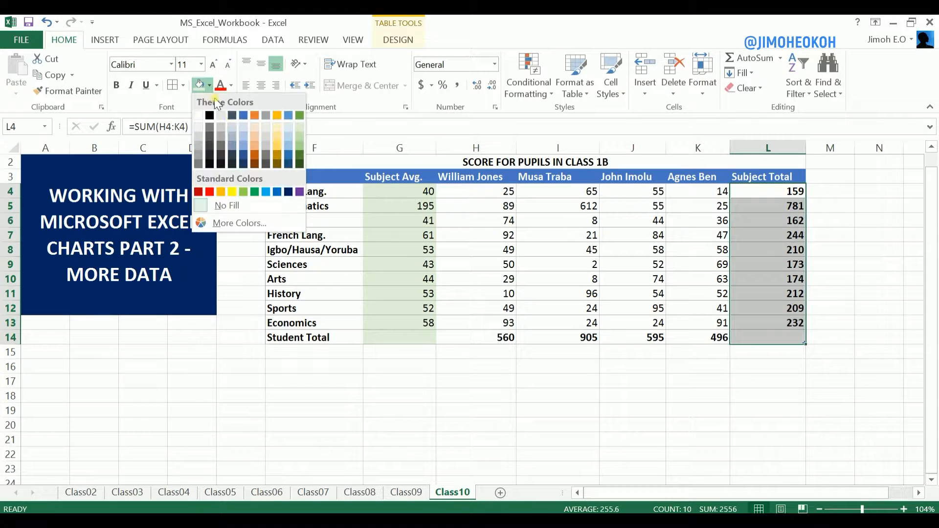
{"action": "left_click", "coordinate": [278, 136]}
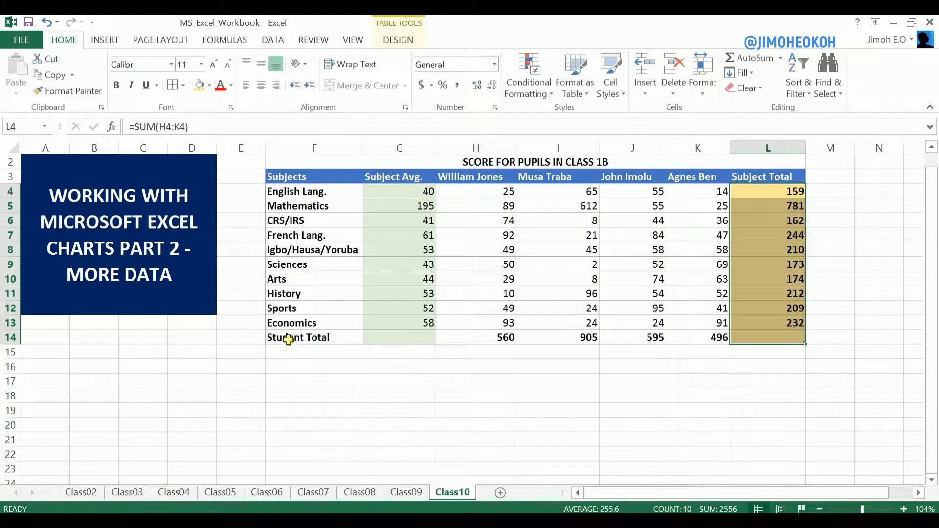
Fill the Student Total row F14:L14 with gray
{"action": "left_click_drag", "start_coordinate": [294, 339], "coordinate": [768, 337]}
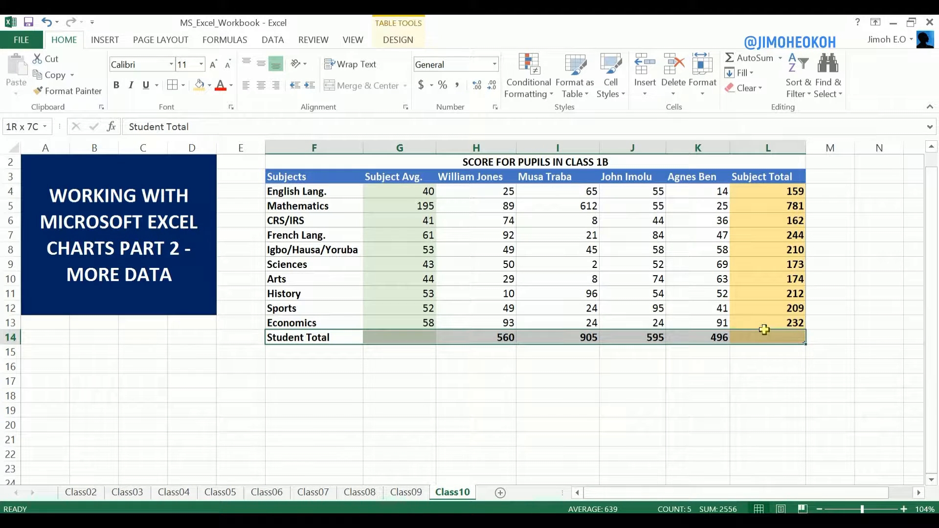
{"action": "left_click", "coordinate": [210, 85]}
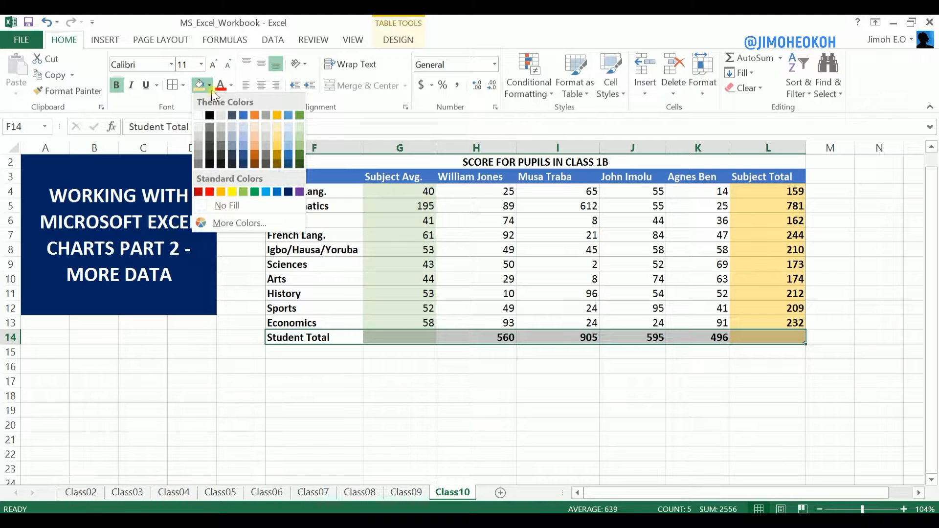
{"action": "left_click", "coordinate": [263, 142]}
{"action": "left_click", "coordinate": [412, 401]}
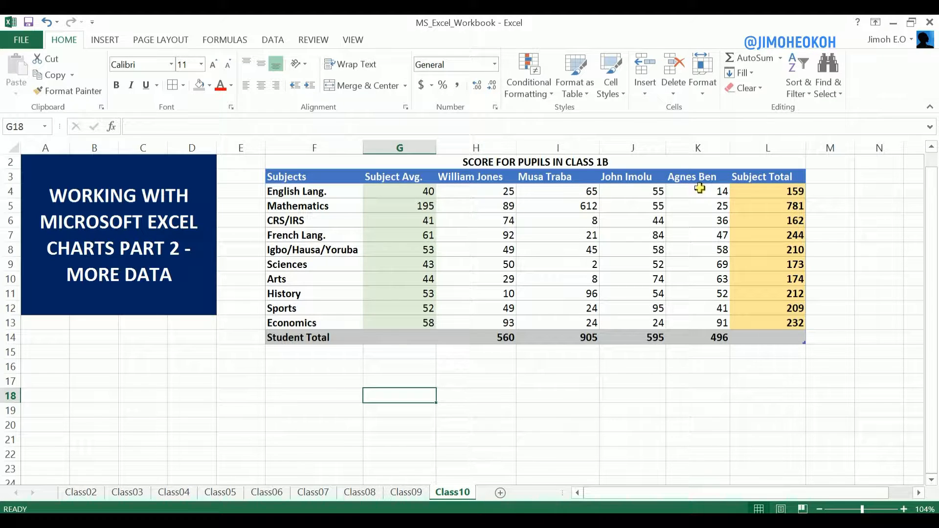
{"action": "key", "text": "Right"}
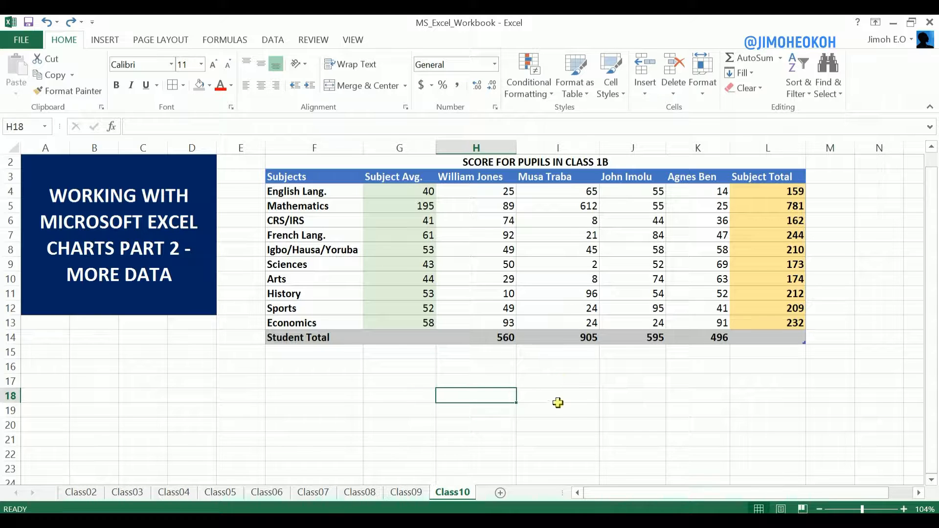
{"action": "left_click", "coordinate": [561, 379]}
{"action": "left_click", "coordinate": [369, 381]}
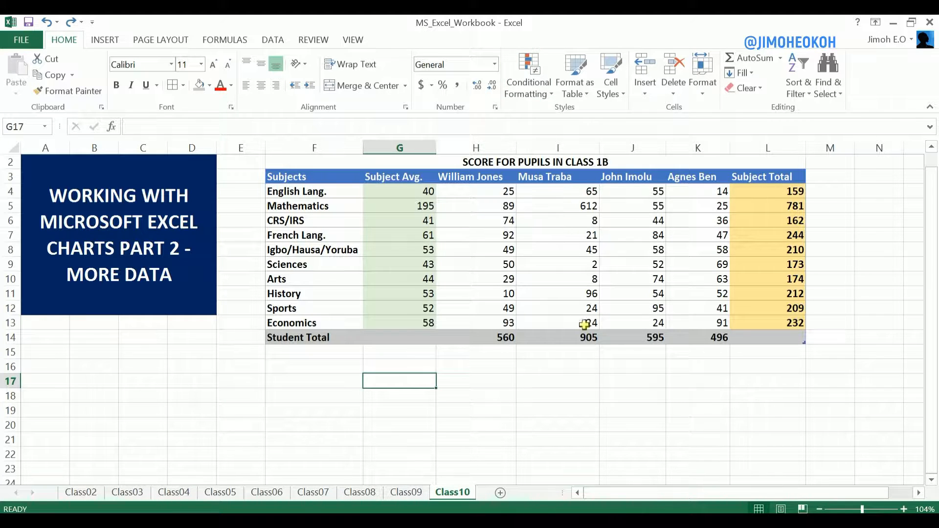
{"action": "left_click", "coordinate": [522, 380]}
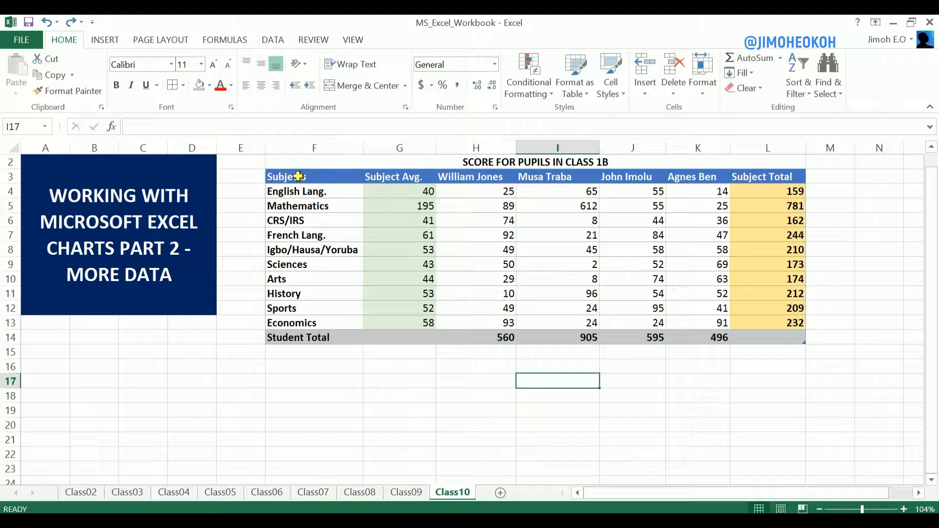
{"action": "left_click_drag", "start_coordinate": [299, 176], "coordinate": [694, 321]}
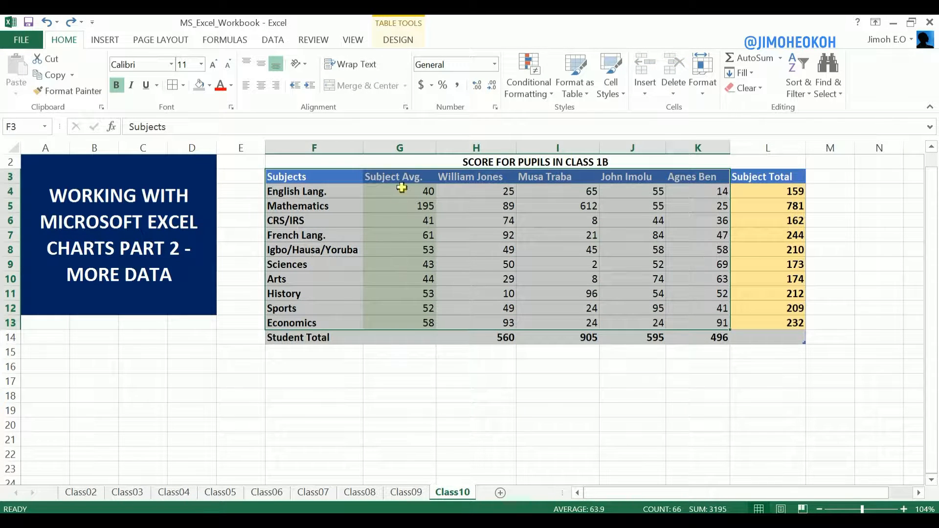
{"action": "left_click", "coordinate": [464, 275]}
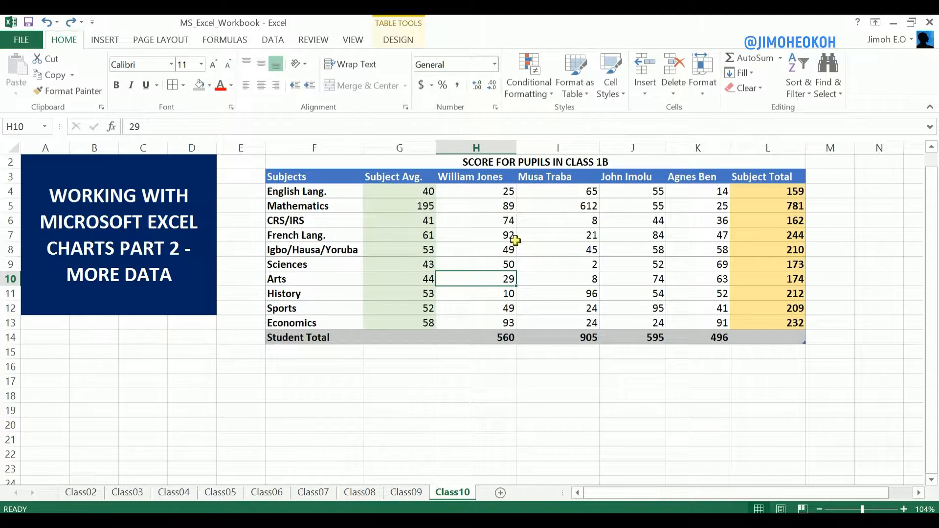
{"action": "left_click", "coordinate": [564, 215]}
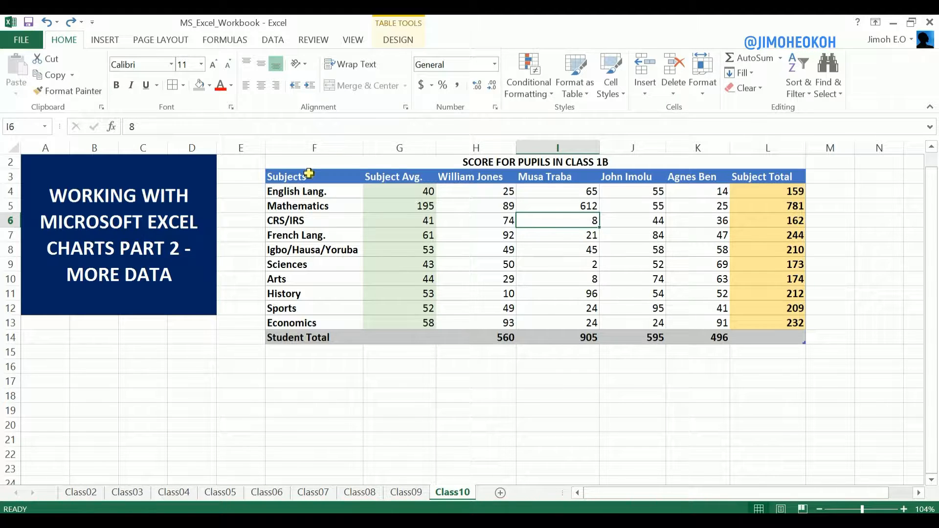
Select the Subjects column F3:F13 together with the four pupil score columns H3:K13, excluding the Subject Avg. column
{"action": "left_click_drag", "start_coordinate": [310, 174], "coordinate": [318, 321]}
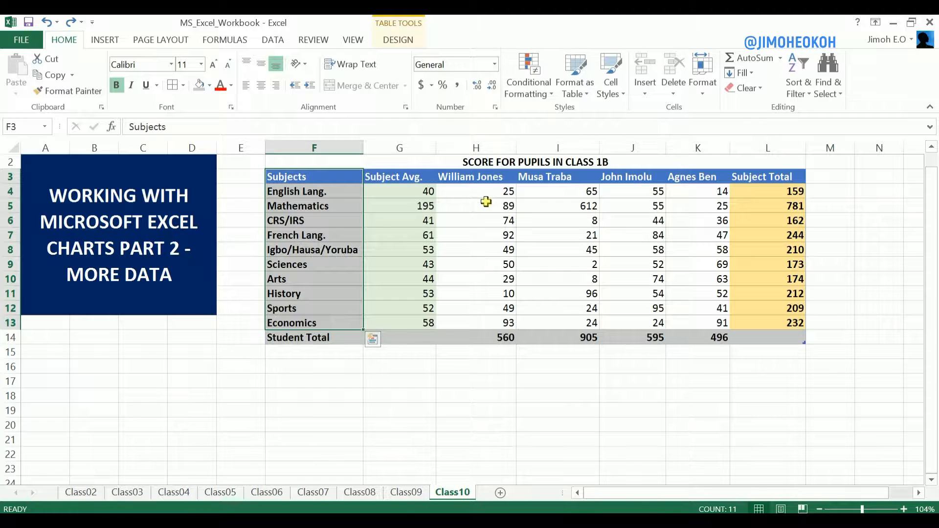
{"action": "left_click", "coordinate": [491, 178], "text": "ctrl"}
{"action": "left_click_drag", "start_coordinate": [492, 178], "coordinate": [488, 318]}
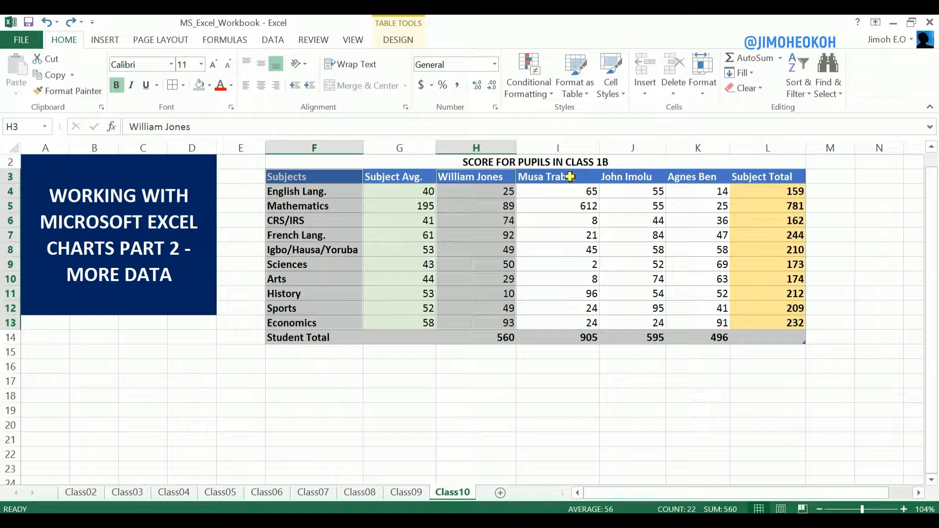
{"action": "left_click_drag", "start_coordinate": [570, 177], "coordinate": [564, 323]}
{"action": "left_click_drag", "start_coordinate": [634, 179], "coordinate": [633, 324]}
{"action": "left_click_drag", "start_coordinate": [698, 179], "coordinate": [689, 323]}
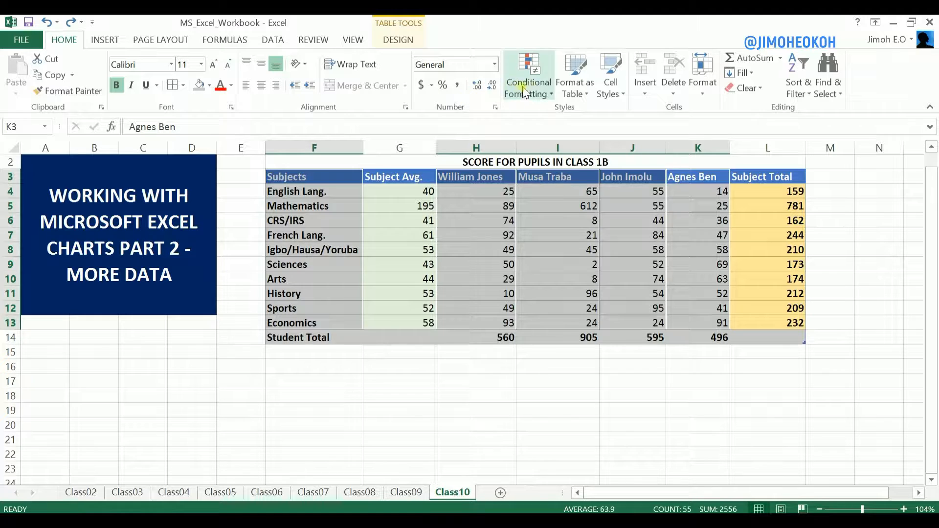
Insert a Clustered Column chart of the selected scores, with subjects as categories and pupils as series
{"action": "left_click", "coordinate": [105, 40]}
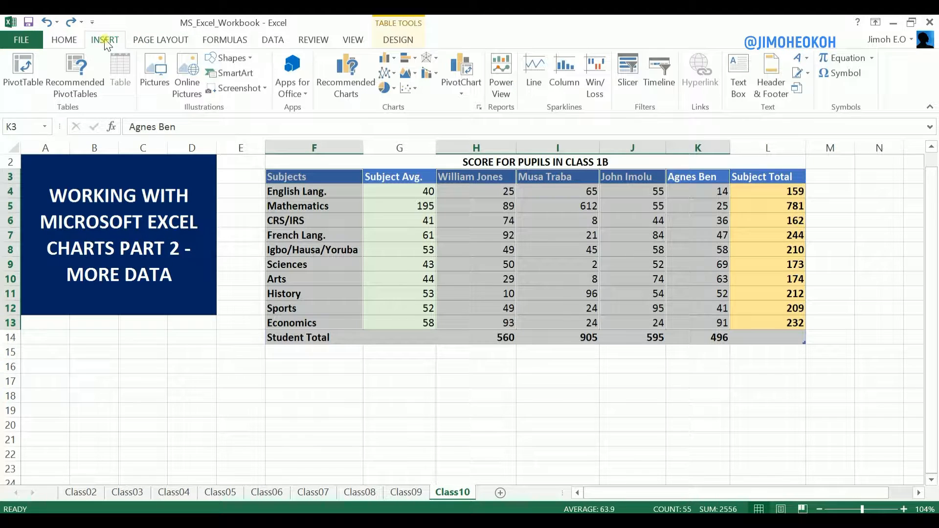
{"action": "left_click", "coordinate": [349, 77]}
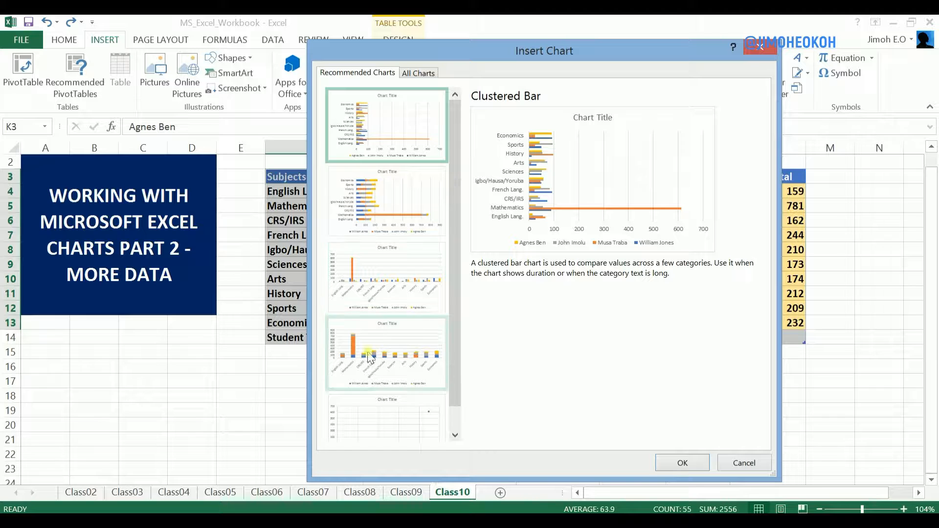
{"action": "left_click", "coordinate": [418, 74]}
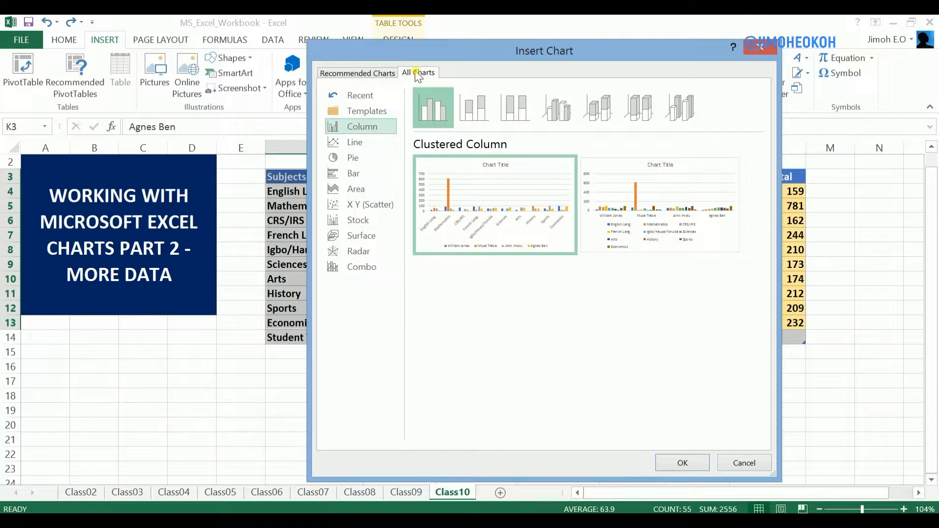
{"action": "left_click", "coordinate": [370, 147]}
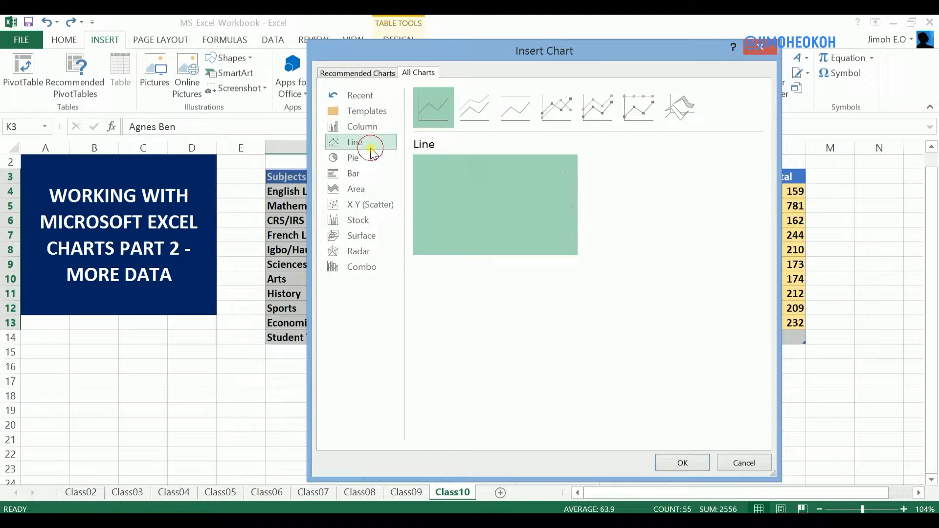
{"action": "left_click", "coordinate": [371, 127]}
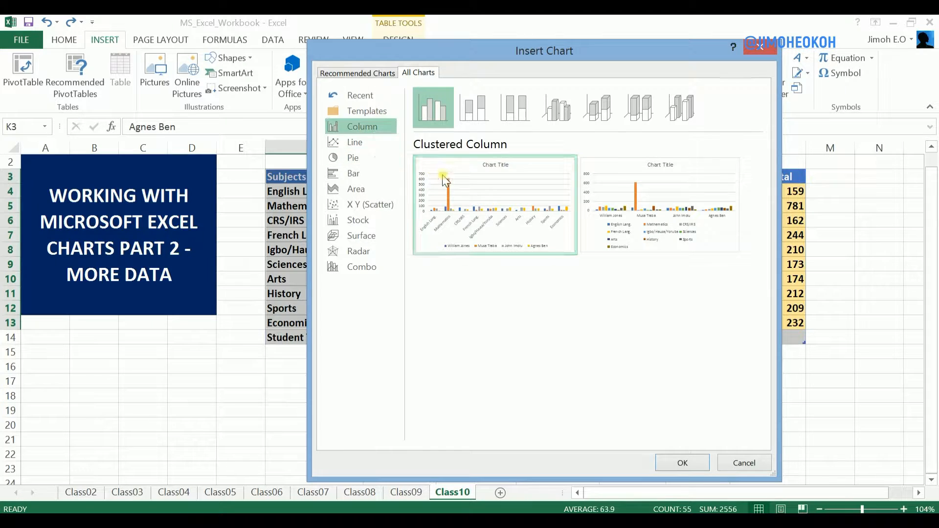
{"action": "mouse_move", "coordinate": [497, 197]}
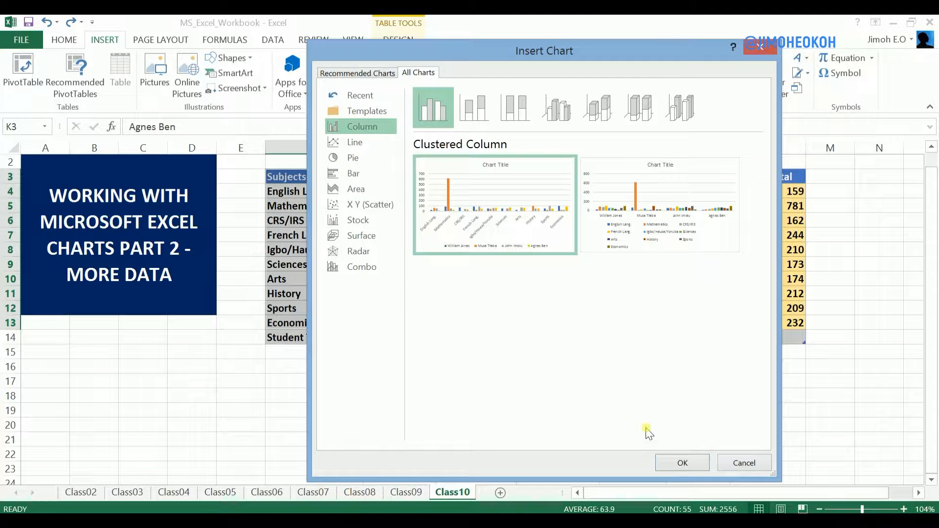
{"action": "left_click", "coordinate": [680, 460]}
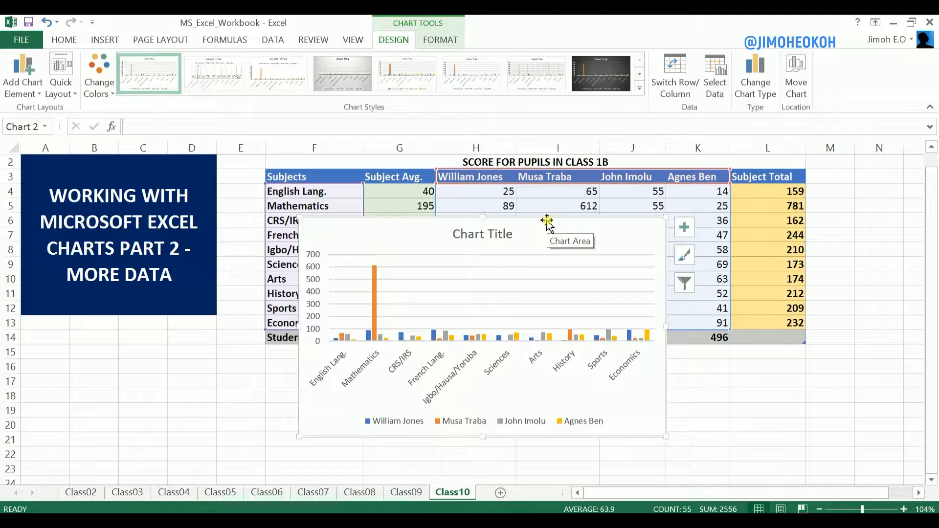
Enlarge the chart slightly and place it directly below the score table, aligned with column F
{"action": "left_click_drag", "start_coordinate": [546, 221], "coordinate": [394, 252]}
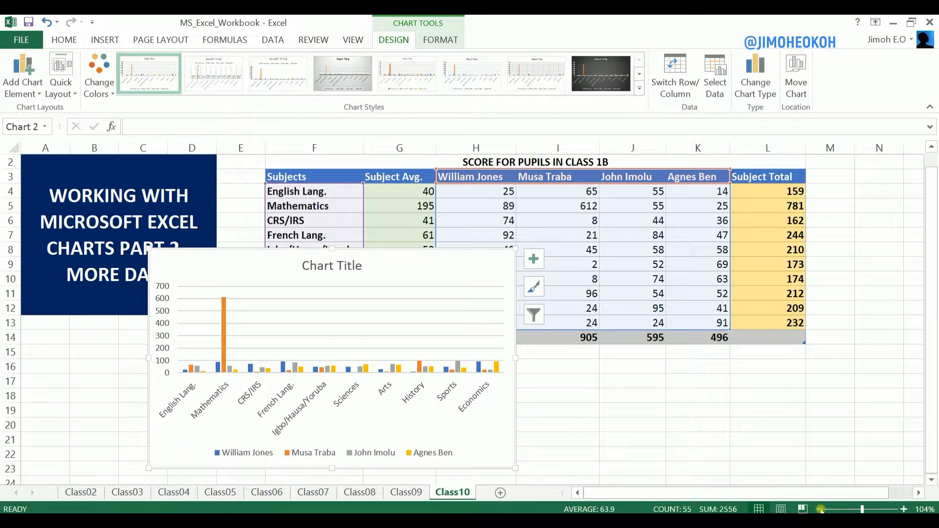
{"action": "left_click", "coordinate": [821, 509]}
{"action": "left_click", "coordinate": [820, 509]}
{"action": "left_click", "coordinate": [821, 510]}
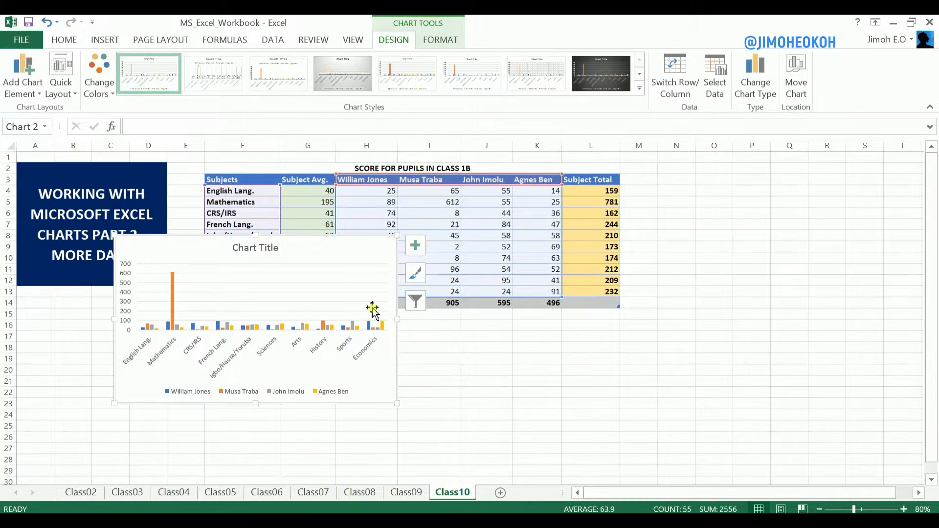
{"action": "left_click_drag", "start_coordinate": [323, 245], "coordinate": [833, 162]}
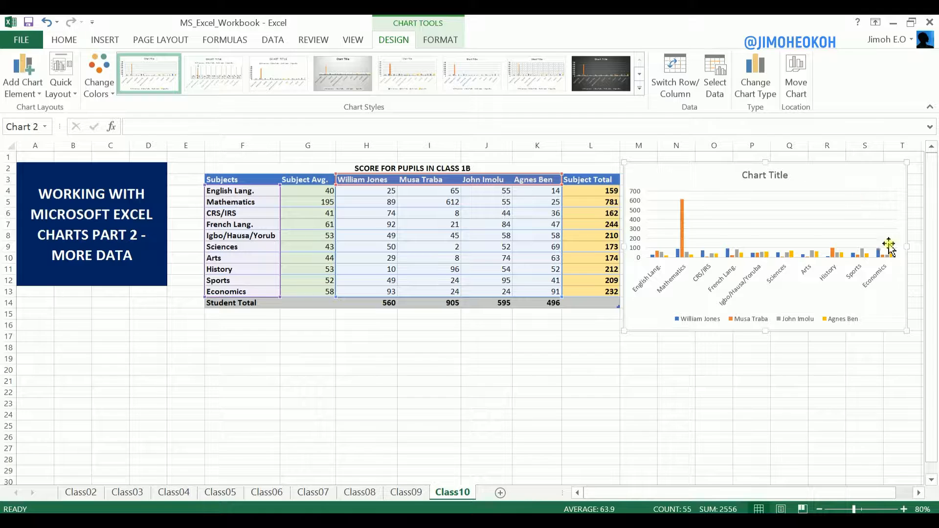
{"action": "left_click_drag", "start_coordinate": [912, 332], "coordinate": [916, 334]}
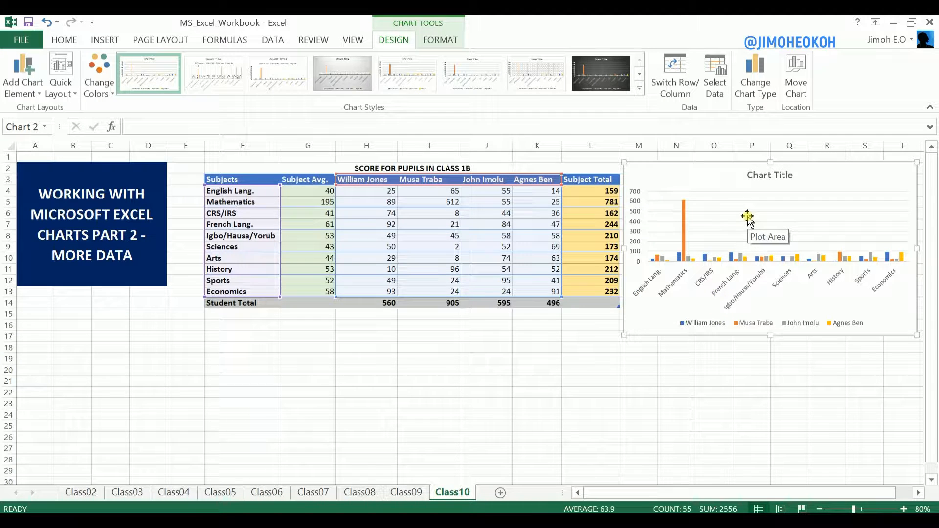
{"action": "mouse_move", "coordinate": [751, 166]}
{"action": "left_mouse_down"}
{"action": "mouse_move", "coordinate": [656, 216]}
{"action": "mouse_move", "coordinate": [333, 316]}
{"action": "left_mouse_up"}
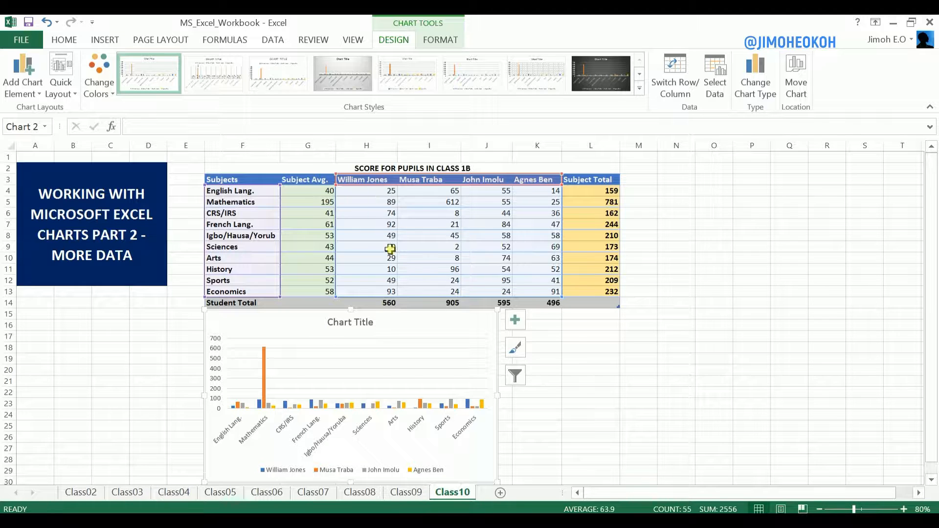
Inspect individual bars in the chart, including those for Mathematics and Economics
{"action": "mouse_move", "coordinate": [266, 371]}
{"action": "mouse_move", "coordinate": [263, 351]}
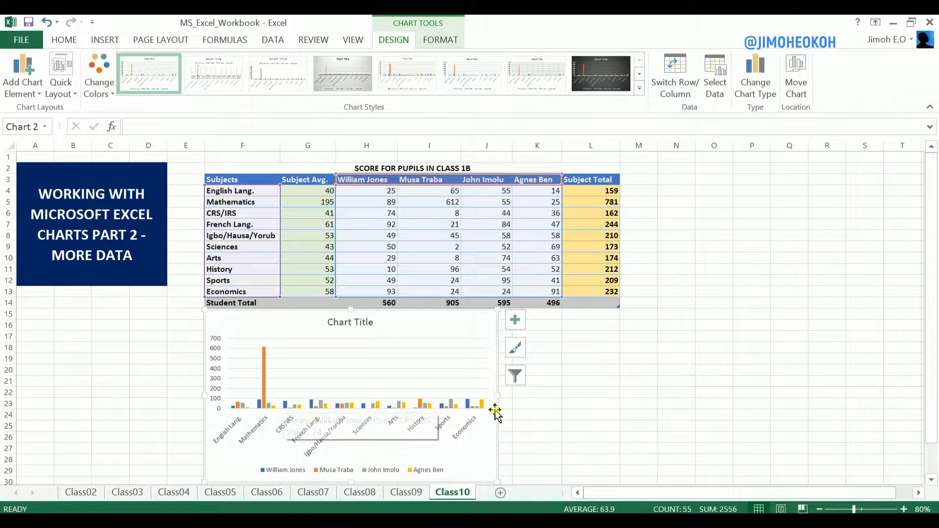
{"action": "mouse_move", "coordinate": [472, 409]}
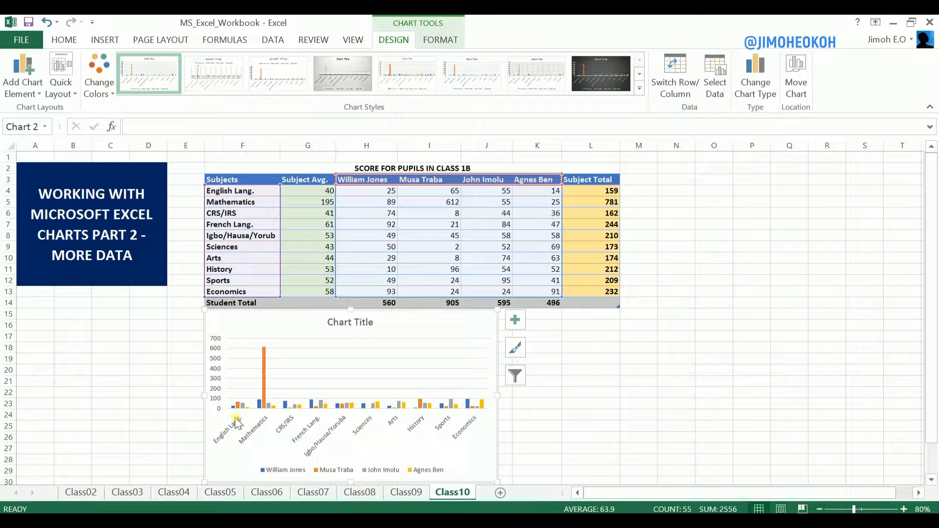
Switch the chart's rows and columns back and forth, ending with subjects as categories and pupils as series
{"action": "left_click", "coordinate": [687, 76]}
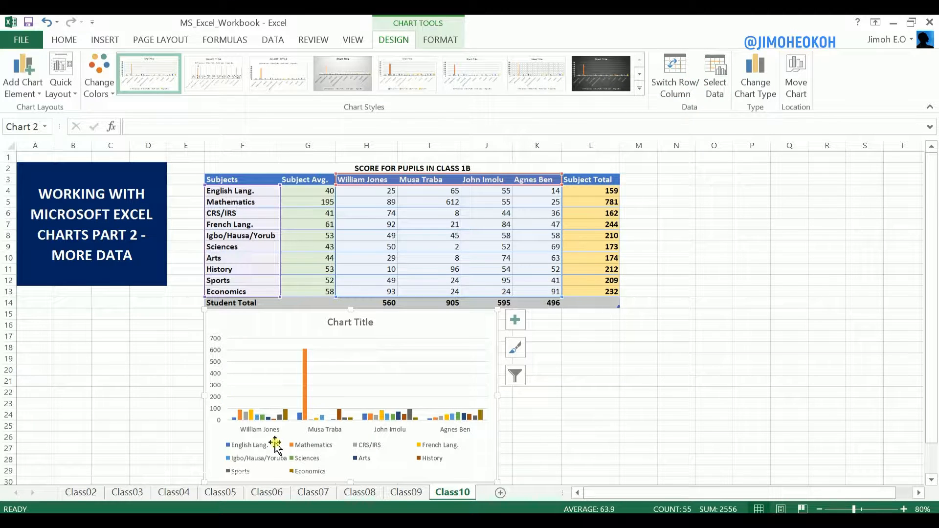
{"action": "left_click", "coordinate": [671, 73]}
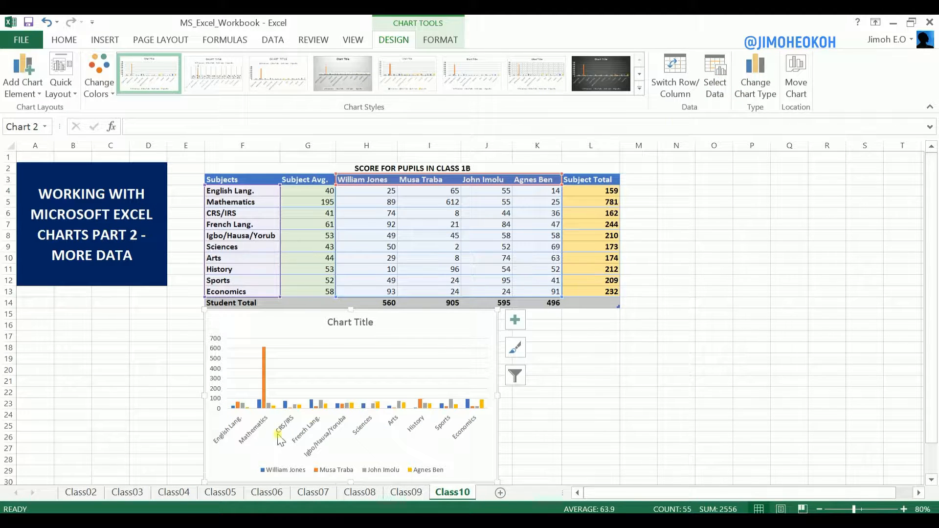
{"action": "left_click", "coordinate": [676, 75]}
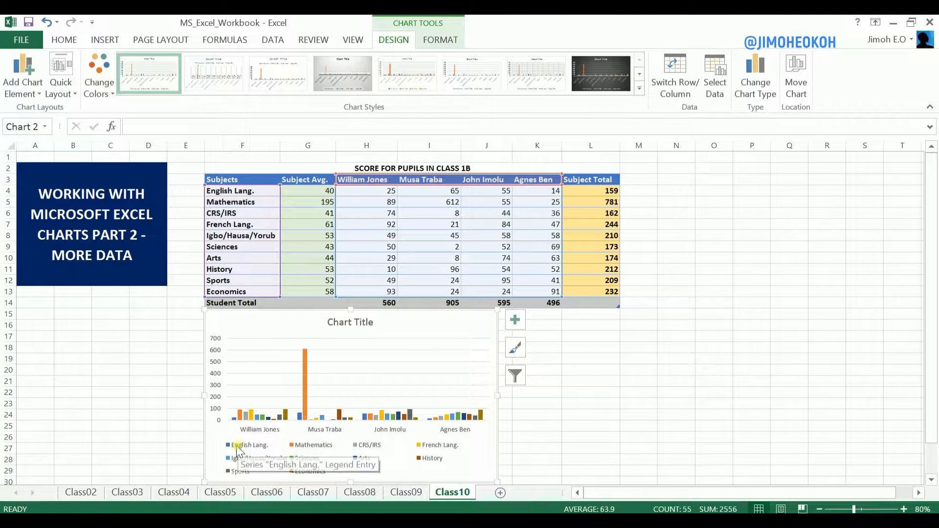
{"action": "mouse_move", "coordinate": [236, 422]}
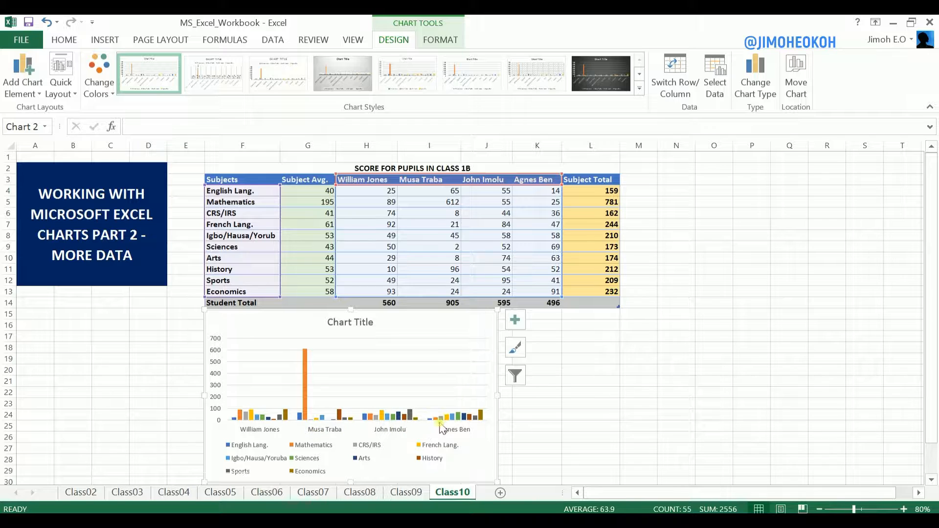
{"action": "left_click", "coordinate": [678, 76]}
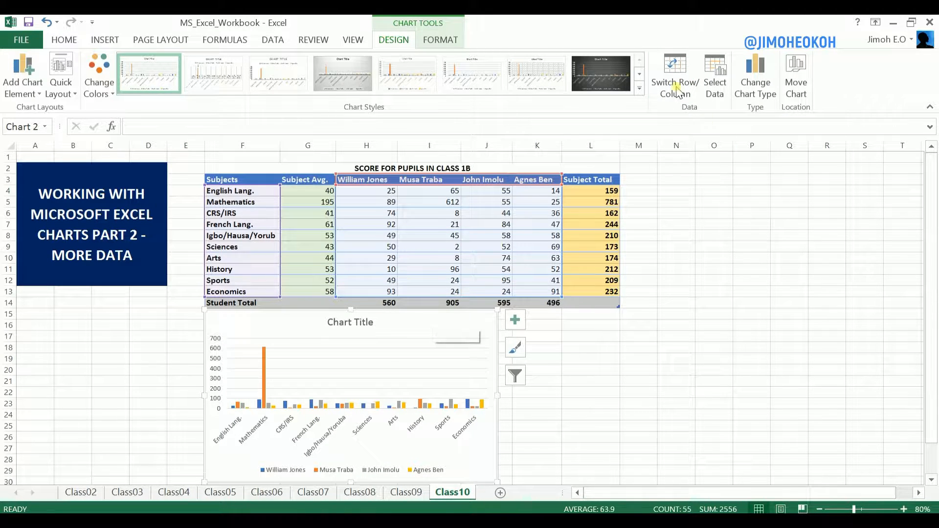
Change the clustered column chart to a Line chart with subjects along the horizontal axis
{"action": "left_click", "coordinate": [756, 81]}
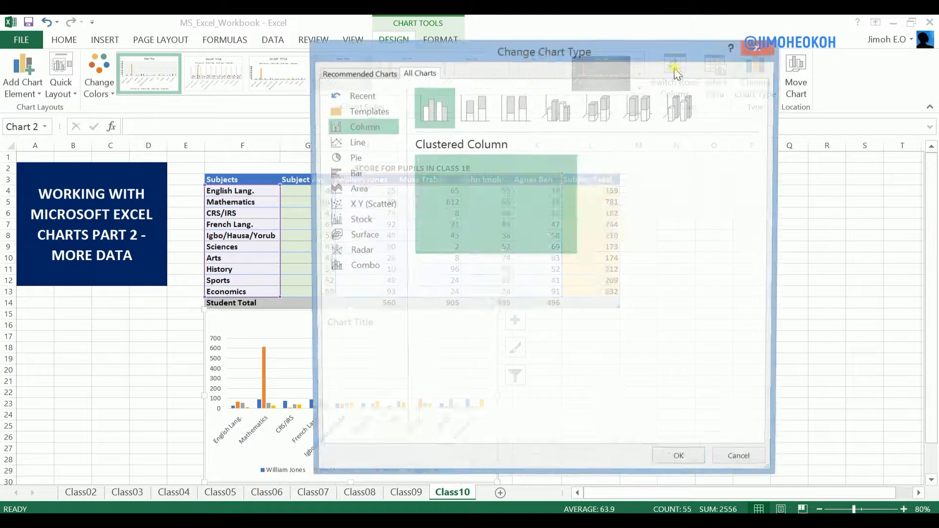
{"action": "left_click", "coordinate": [362, 142]}
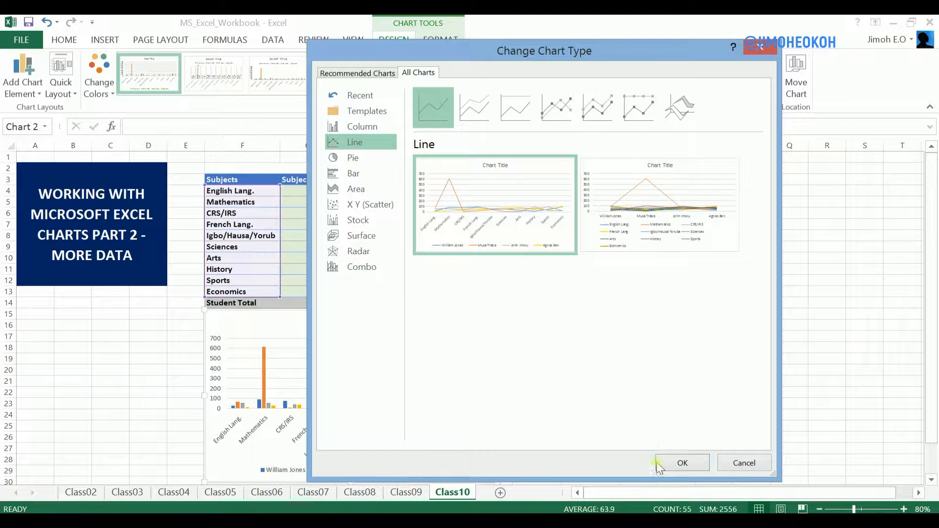
{"action": "left_click", "coordinate": [679, 462]}
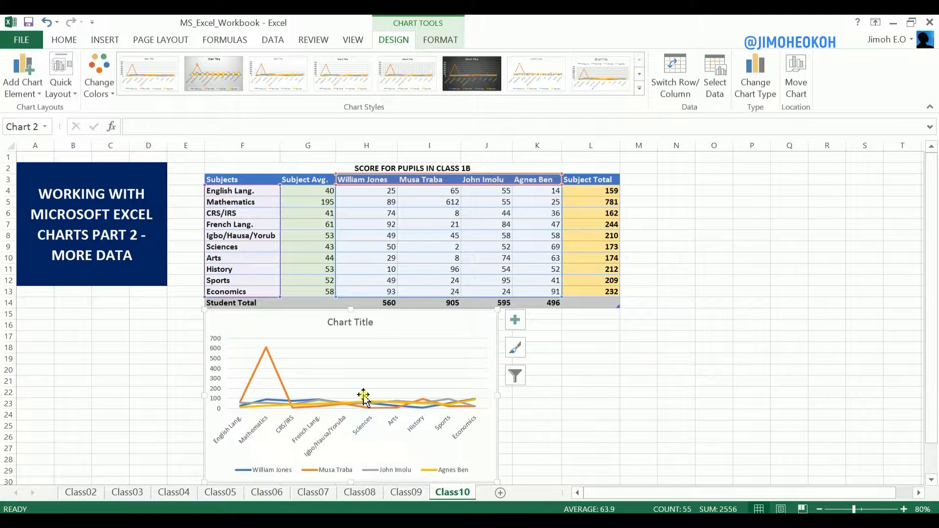
Move the line chart up over the score table, covering columns I to N below the English Lang. row
{"action": "left_click_drag", "start_coordinate": [450, 314], "coordinate": [612, 189]}
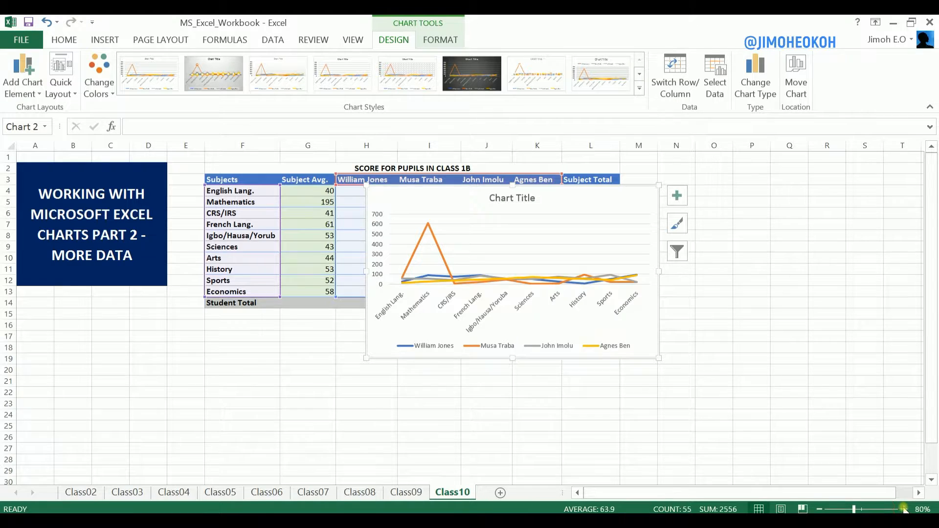
{"action": "left_click", "coordinate": [904, 509]}
{"action": "left_click", "coordinate": [904, 510]}
{"action": "left_click", "coordinate": [904, 509]}
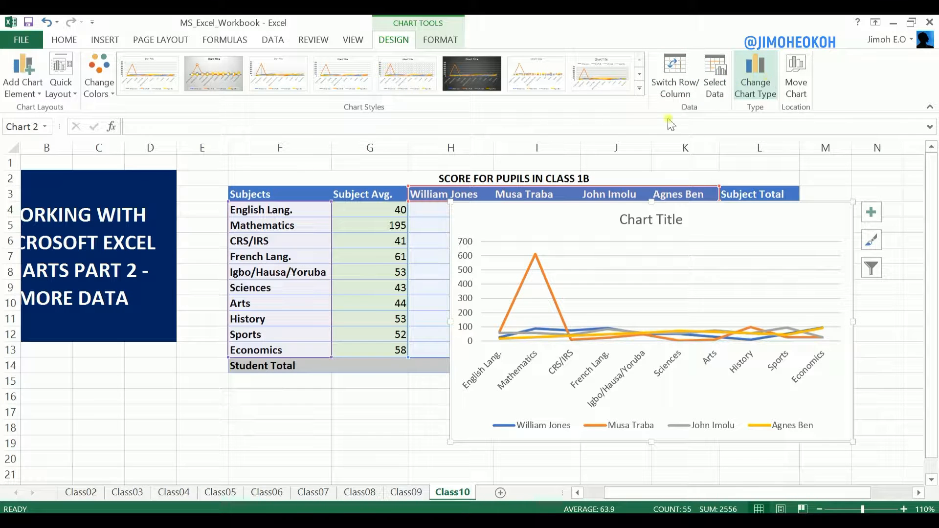
{"action": "left_click_drag", "start_coordinate": [570, 206], "coordinate": [618, 214]}
Change the line chart to a Pie chart
{"action": "left_click", "coordinate": [751, 89]}
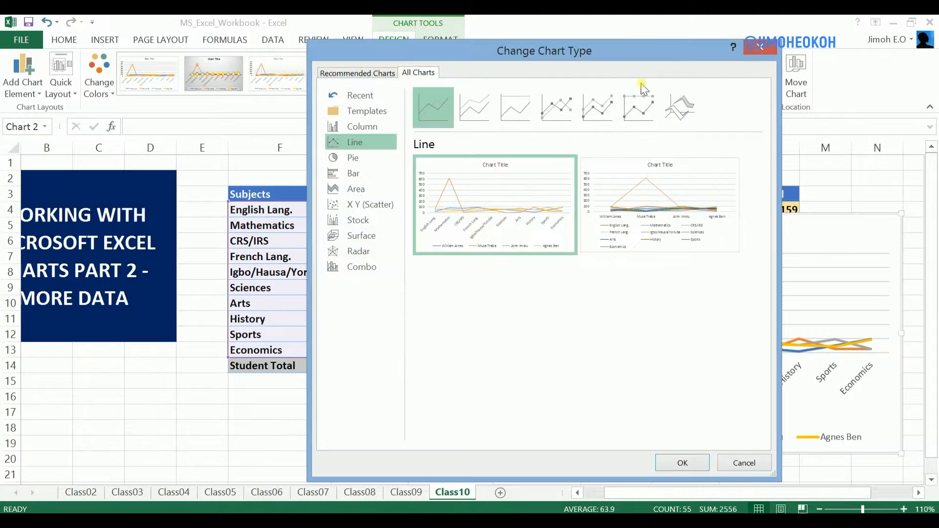
{"action": "left_click", "coordinate": [369, 162]}
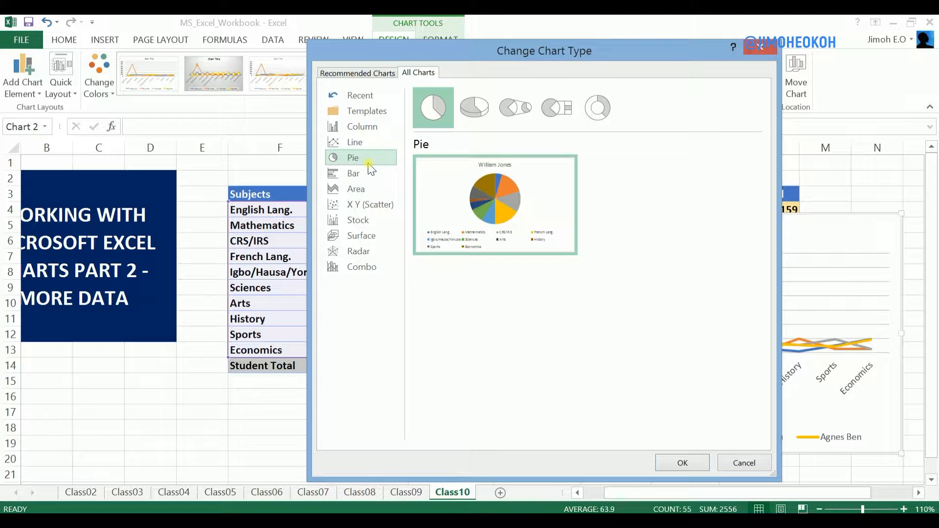
{"action": "left_click", "coordinate": [680, 460]}
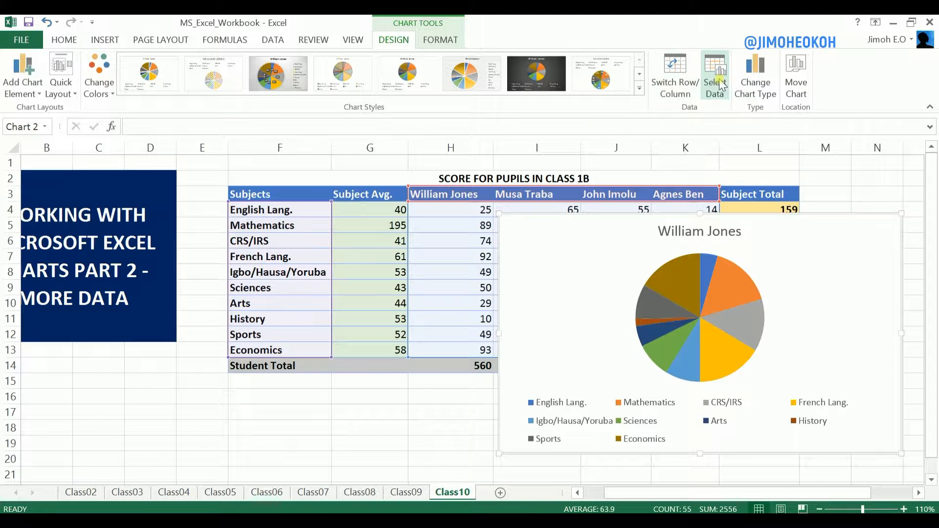
Preview the Area, X Y (Scatter), Surface and Filled Radar types, and change the pie chart to Clustered Column with subjects as categories
{"action": "left_click", "coordinate": [747, 74]}
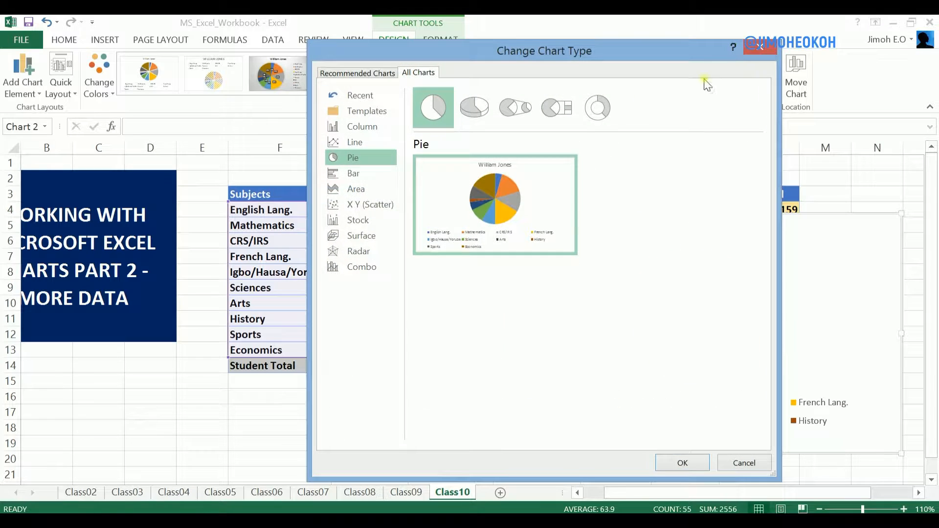
{"action": "left_click", "coordinate": [339, 189]}
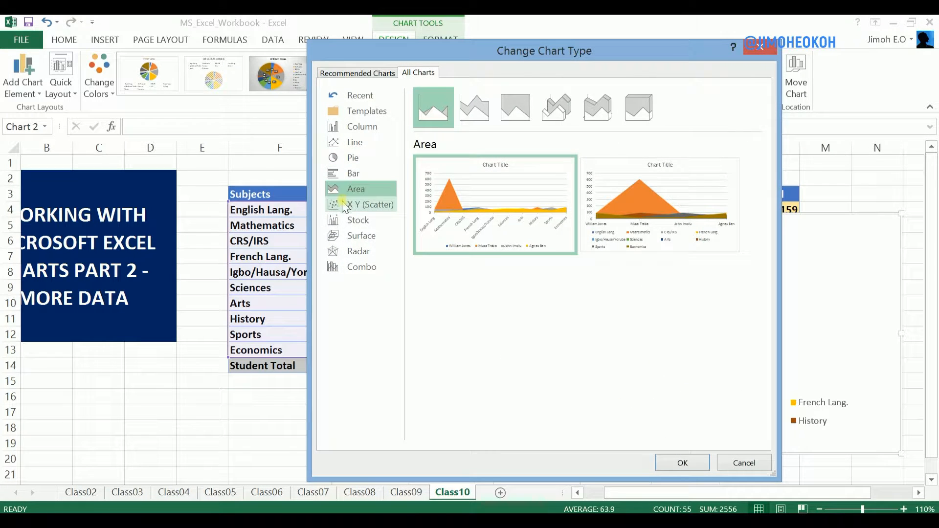
{"action": "left_click", "coordinate": [343, 205]}
{"action": "left_click", "coordinate": [346, 237]}
{"action": "left_click", "coordinate": [348, 252]}
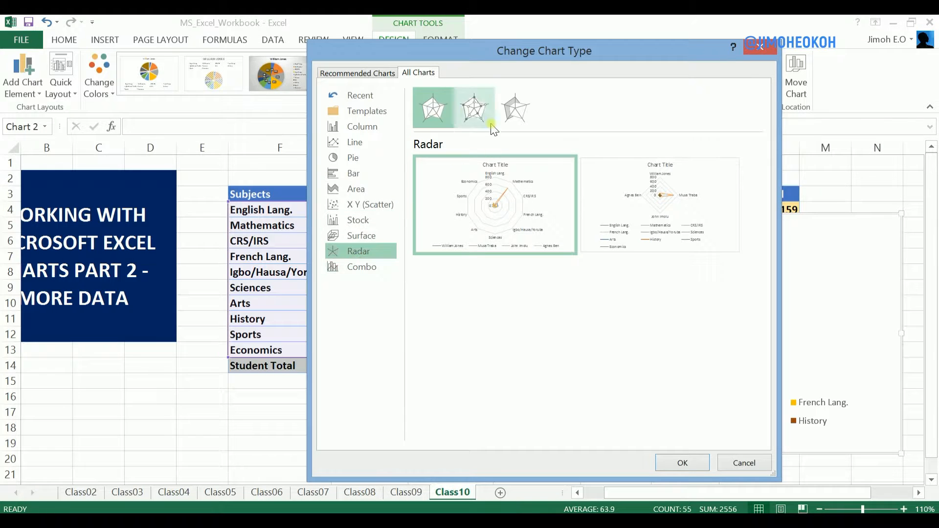
{"action": "left_click", "coordinate": [516, 107]}
{"action": "mouse_move", "coordinate": [511, 230]}
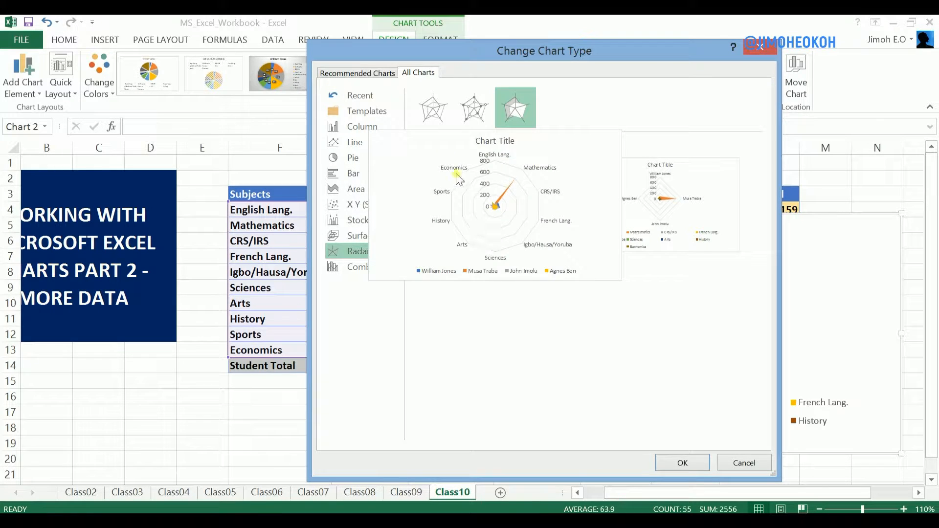
{"action": "left_click", "coordinate": [374, 127]}
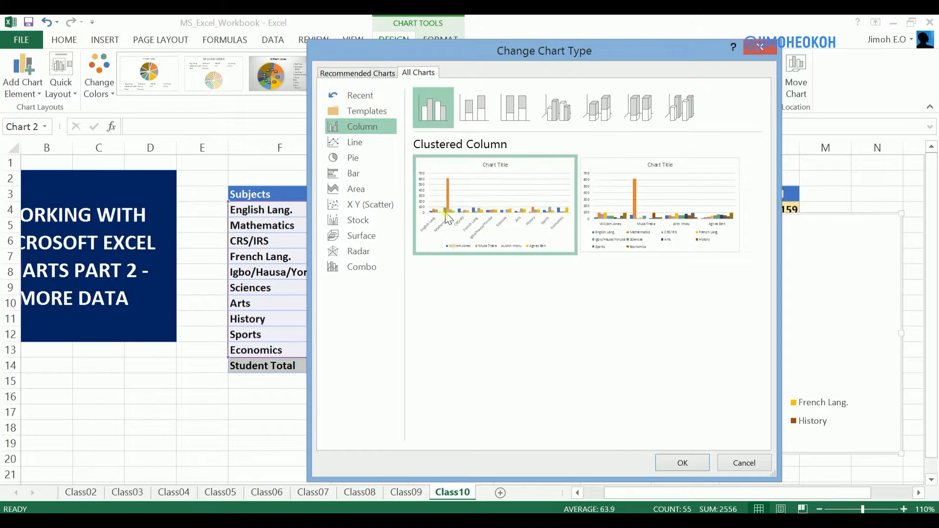
{"action": "left_click", "coordinate": [688, 461]}
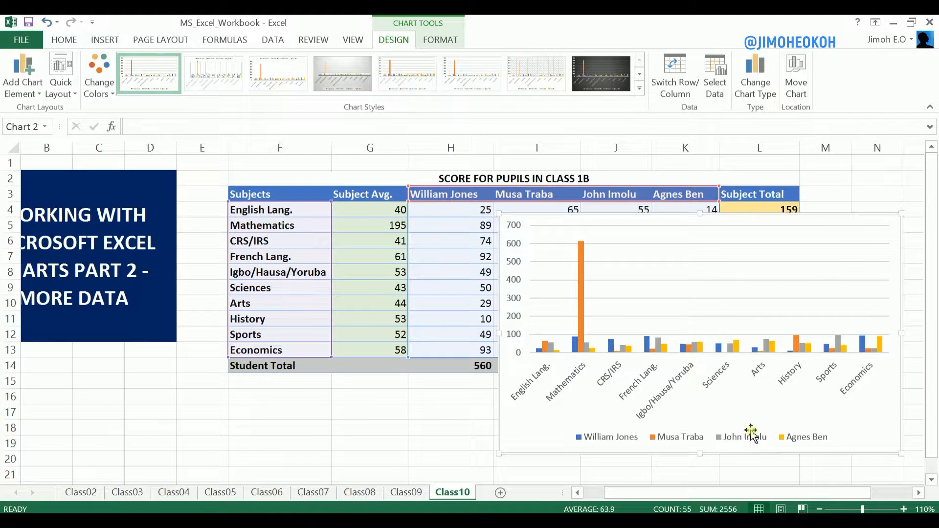
{"action": "left_click", "coordinate": [29, 90]}
{"action": "mouse_move", "coordinate": [49, 131]}
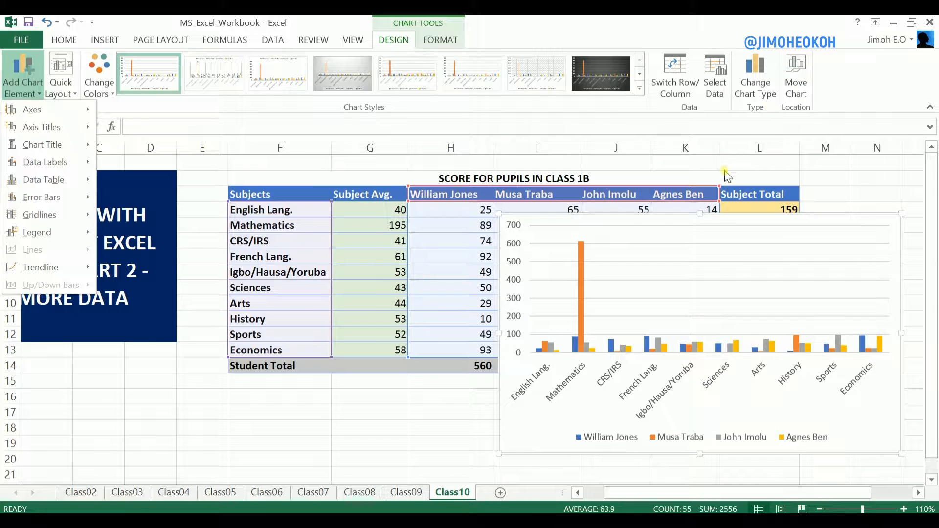
{"action": "left_click", "coordinate": [706, 218]}
Shrink the chart and place it below the score table under columns G to I, leaving all scores uncovered
{"action": "left_click_drag", "start_coordinate": [499, 214], "coordinate": [743, 357]}
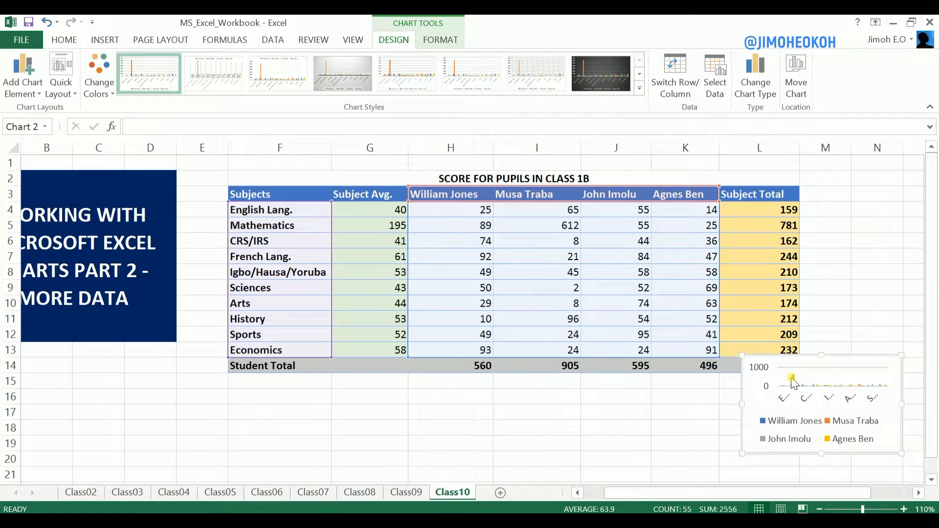
{"action": "left_click_drag", "start_coordinate": [832, 362], "coordinate": [425, 389]}
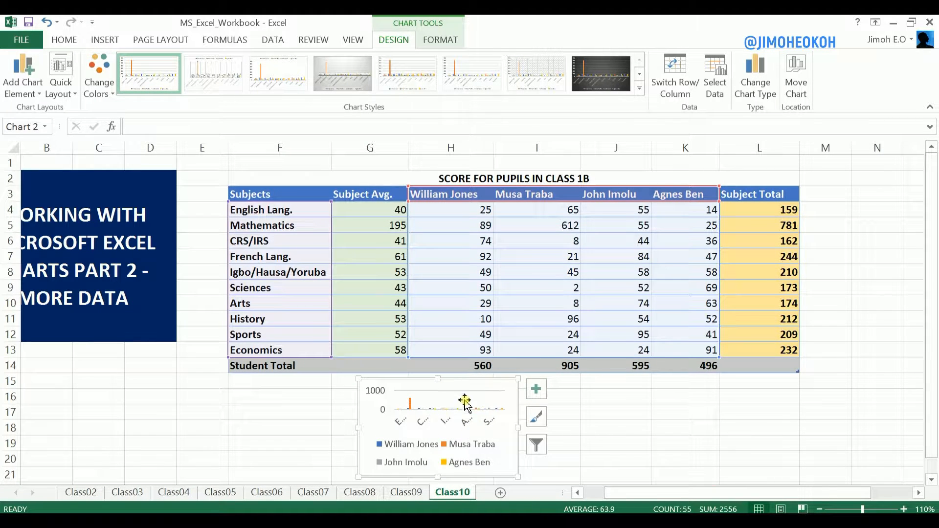
{"action": "left_click_drag", "start_coordinate": [637, 493], "coordinate": [607, 493]}
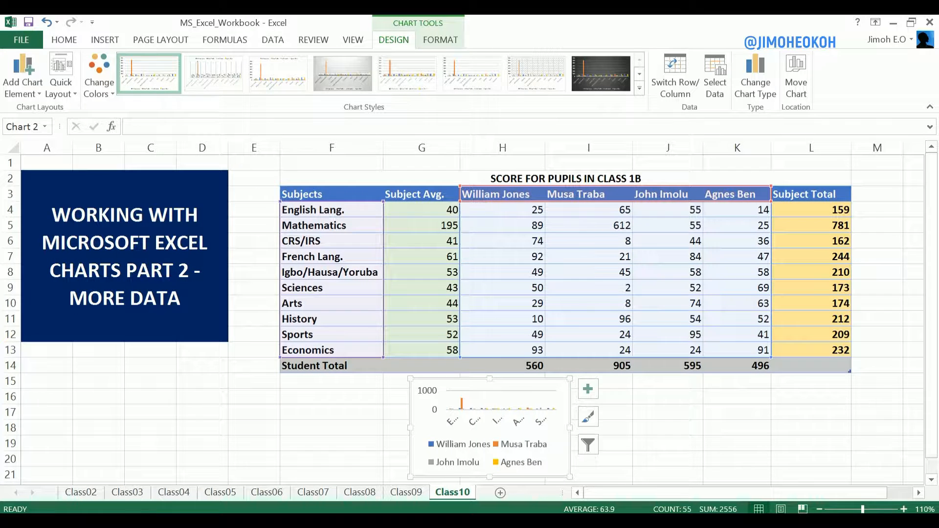
{"action": "left_click", "coordinate": [819, 509]}
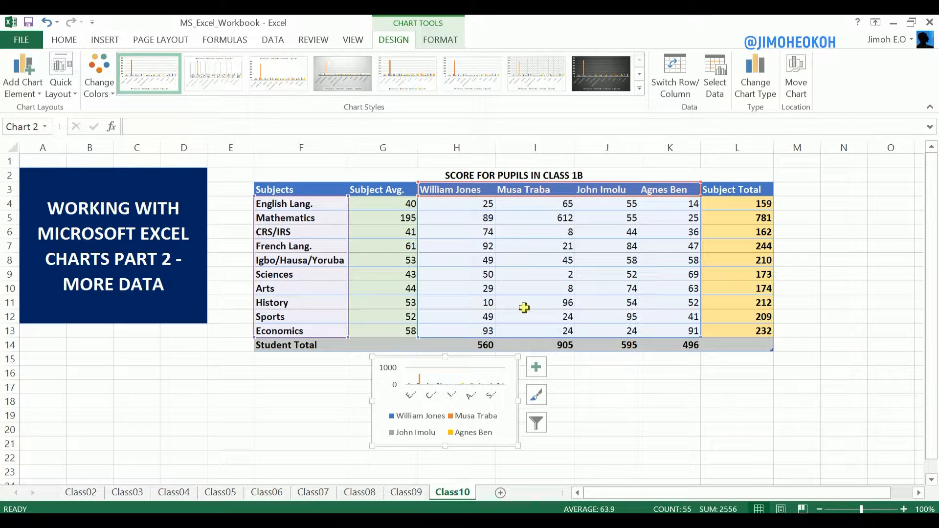
Set the Mathematics score in cell I5 to 67
{"action": "left_click", "coordinate": [545, 274]}
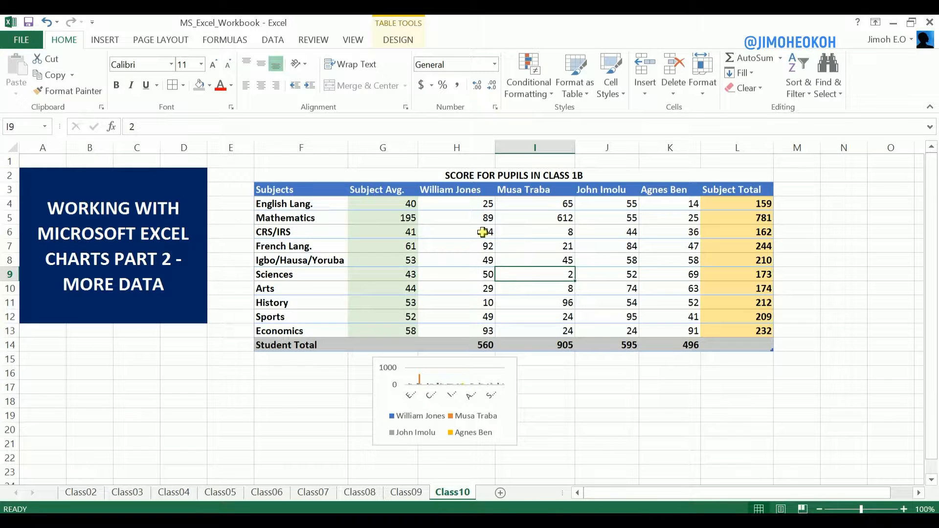
{"action": "left_click", "coordinate": [563, 219]}
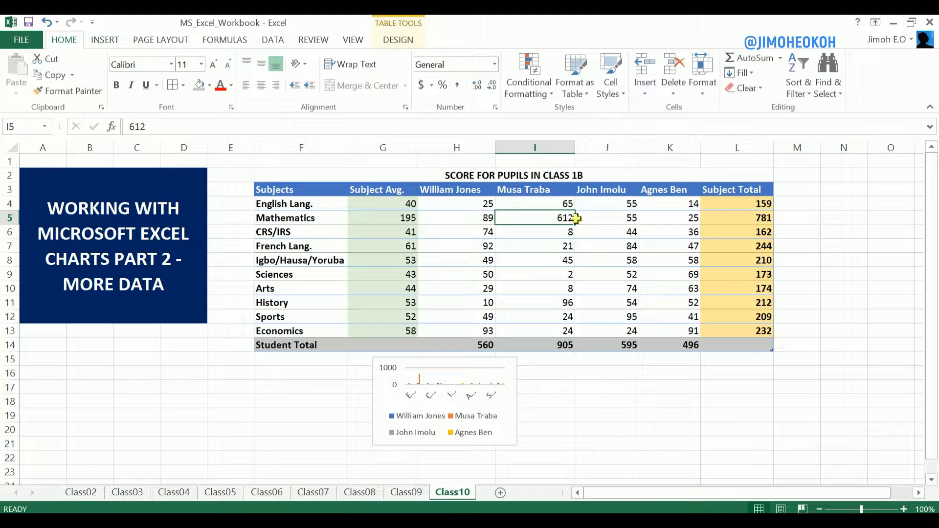
{"action": "type", "text": "67"}
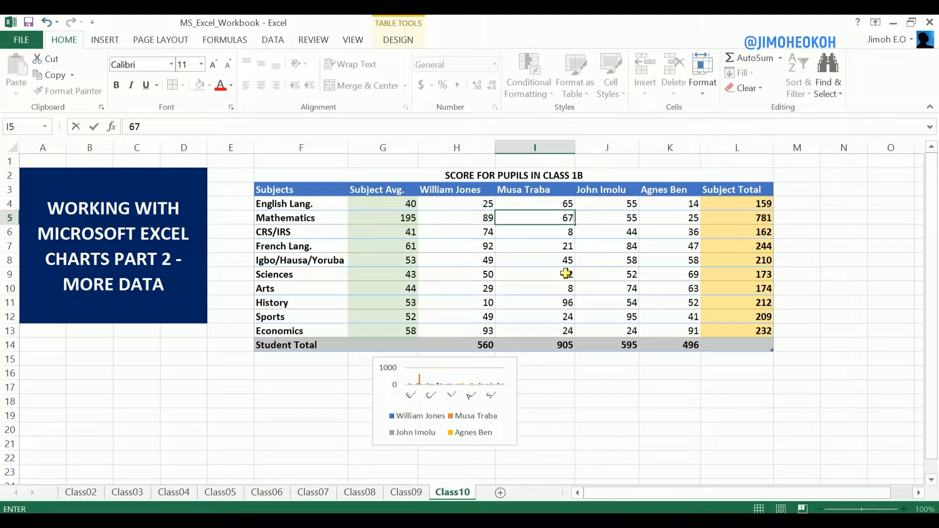
{"action": "key", "text": "Return"}
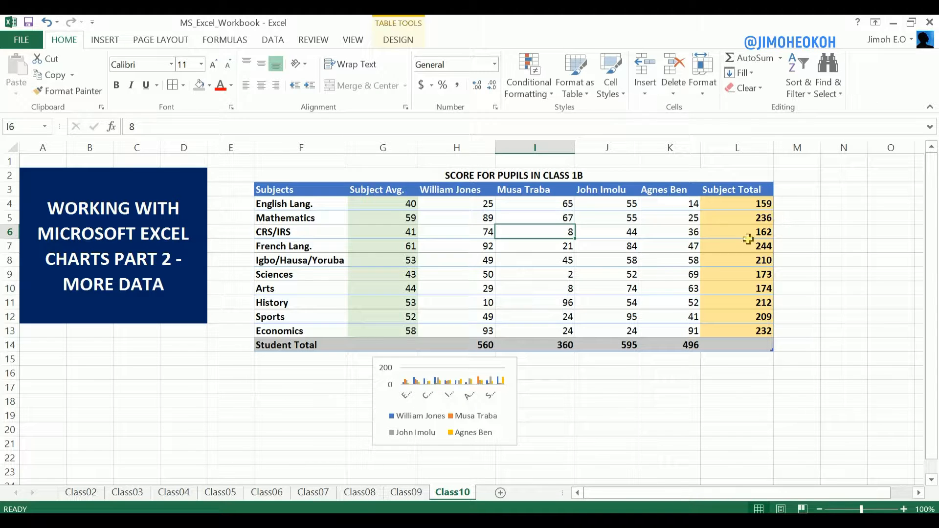
Move the chart over the lower part of the blue title banner and enlarge it to span columns A to F, down to row 22
{"action": "left_click", "coordinate": [498, 361]}
{"action": "left_click_drag", "start_coordinate": [469, 359], "coordinate": [258, 252]}
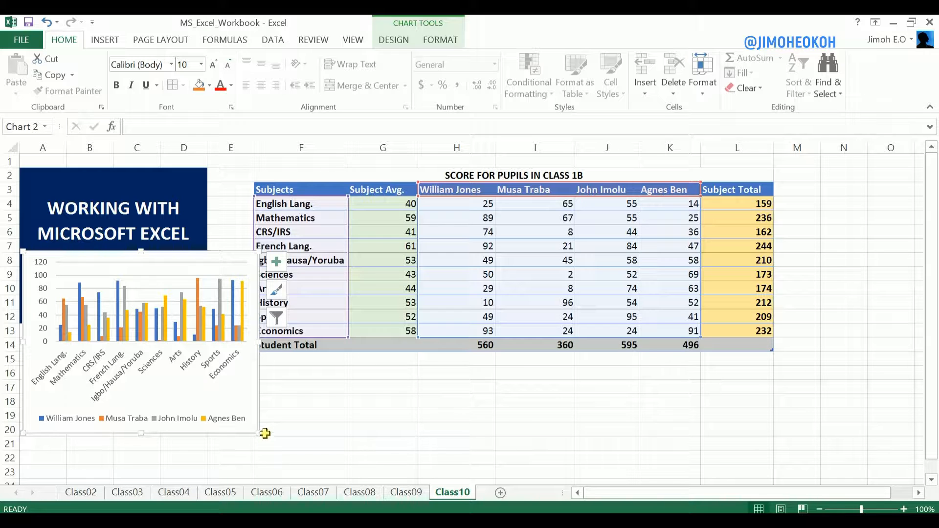
{"action": "left_click_drag", "start_coordinate": [256, 433], "coordinate": [287, 440]}
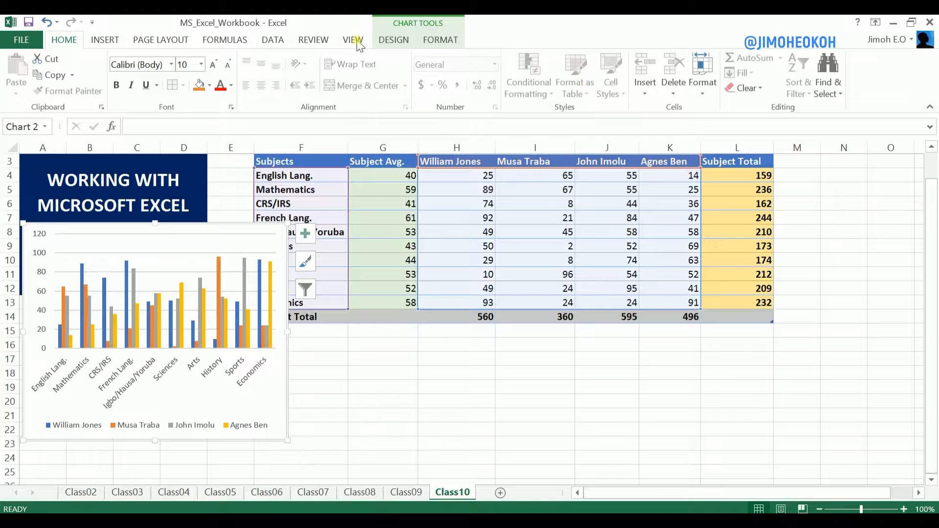
Compare the Radar variants, change the column chart to Filled Radar and move the chart slightly lower over the title banner
{"action": "left_click", "coordinate": [395, 40]}
{"action": "left_click", "coordinate": [756, 80]}
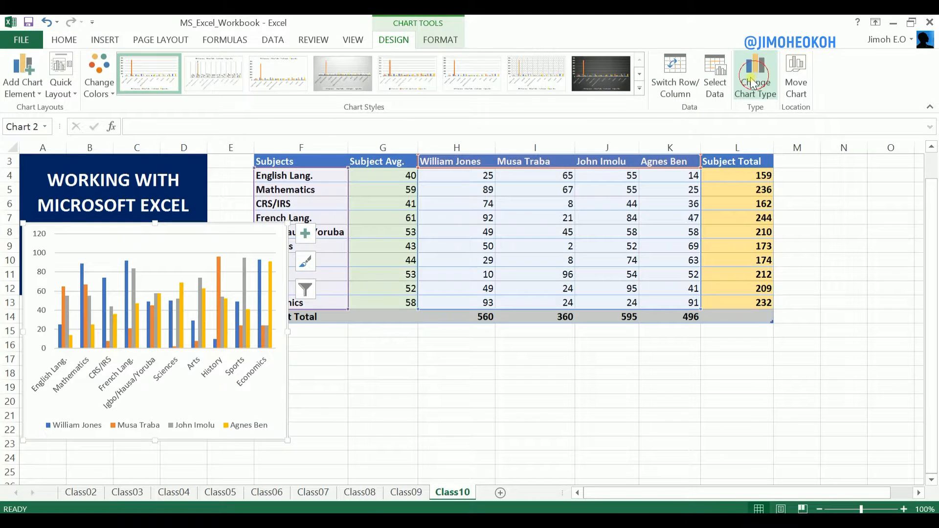
{"action": "left_click", "coordinate": [371, 252]}
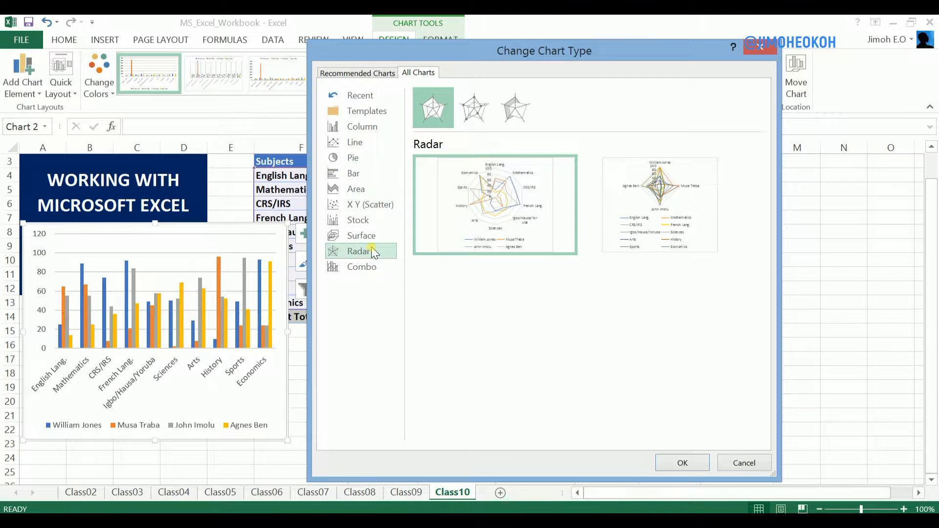
{"action": "left_click", "coordinate": [515, 108]}
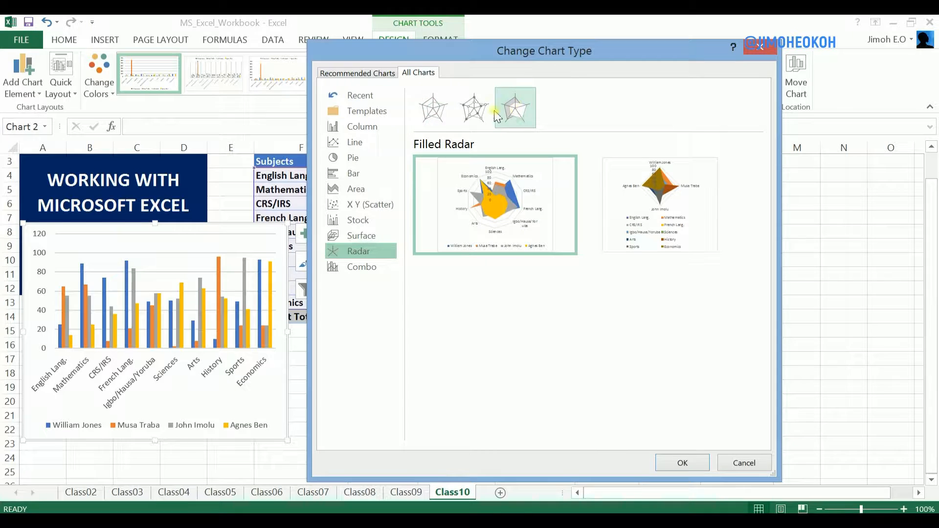
{"action": "left_click", "coordinate": [433, 108]}
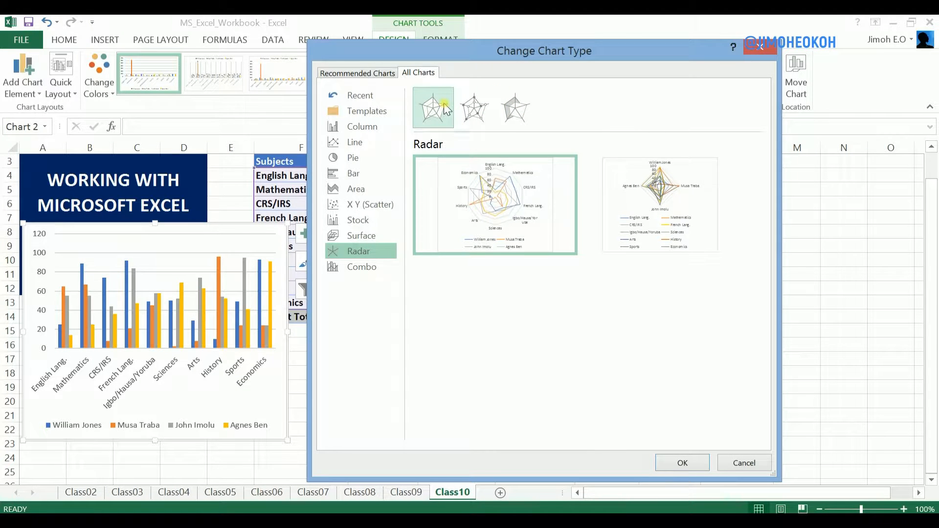
{"action": "left_click", "coordinate": [479, 116]}
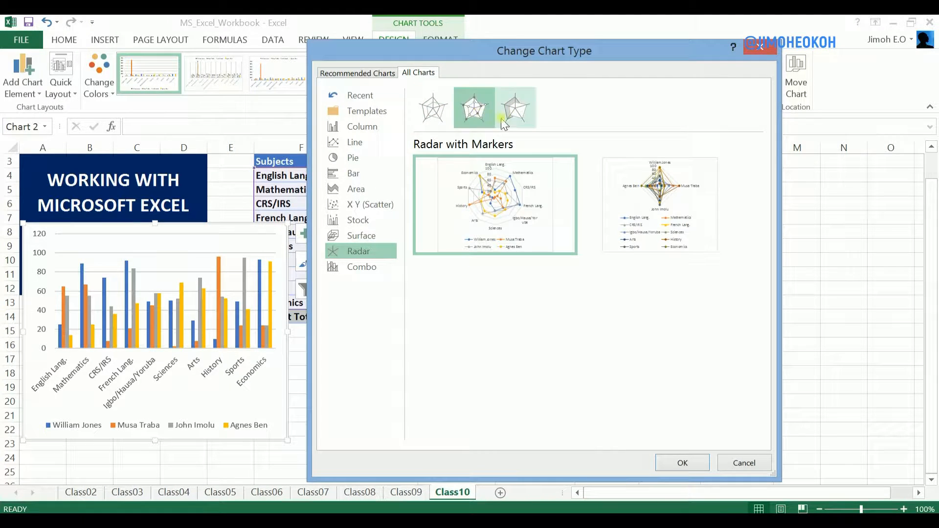
{"action": "left_click", "coordinate": [518, 114]}
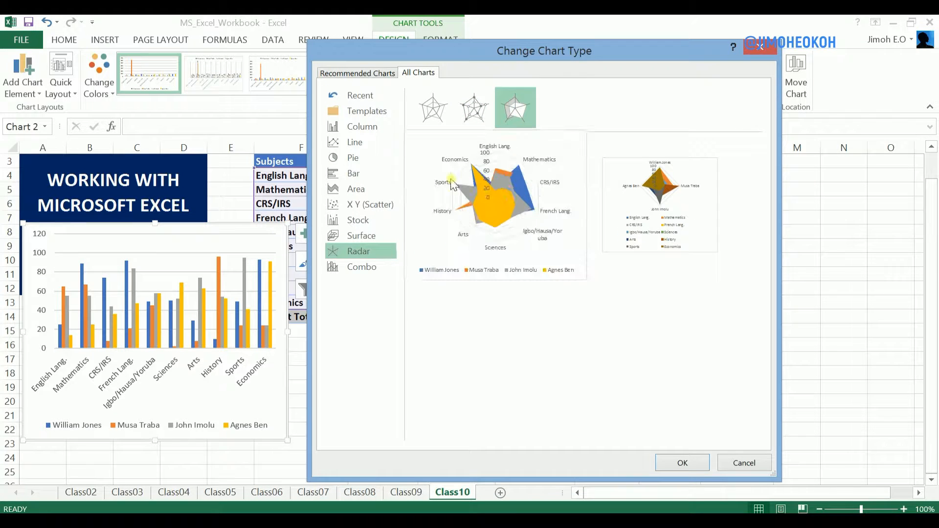
{"action": "mouse_move", "coordinate": [498, 251]}
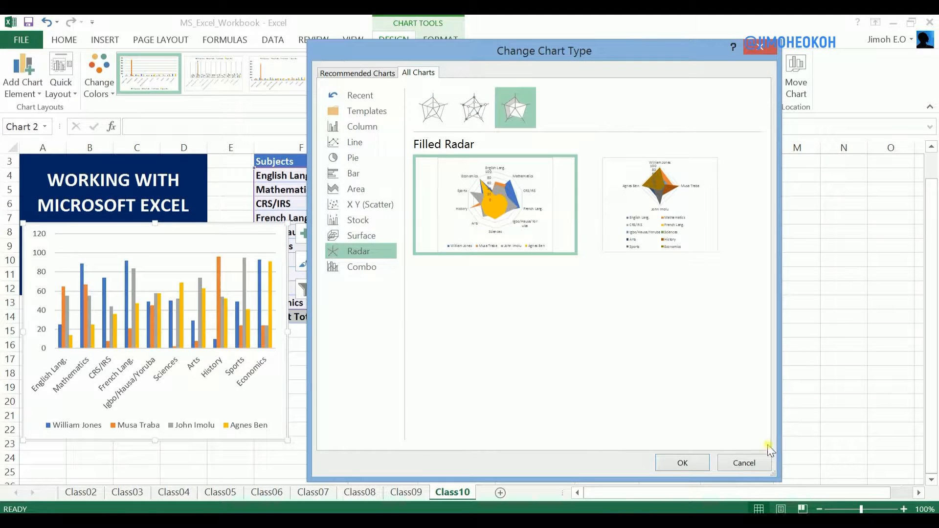
{"action": "left_click", "coordinate": [682, 463]}
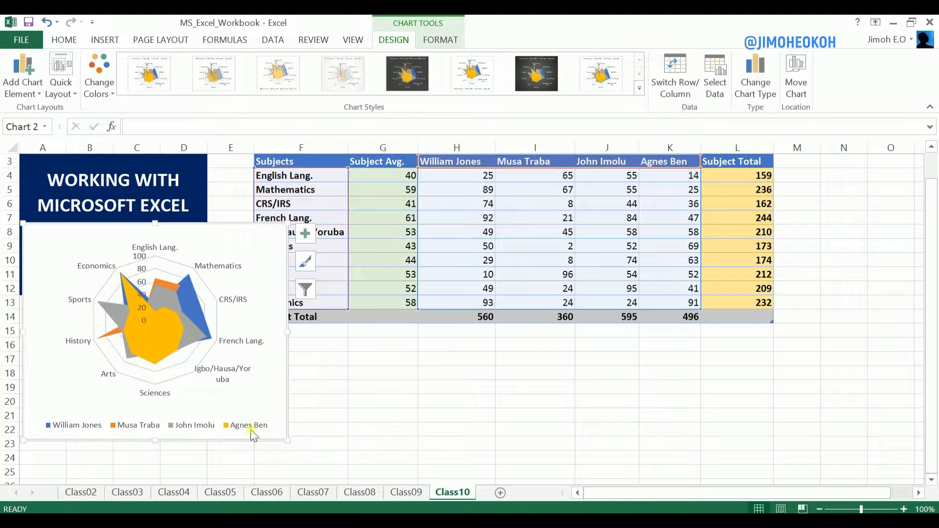
{"action": "mouse_move", "coordinate": [222, 229]}
{"action": "left_mouse_down"}
{"action": "mouse_move", "coordinate": [172, 229]}
{"action": "mouse_move", "coordinate": [135, 283]}
{"action": "left_mouse_up"}
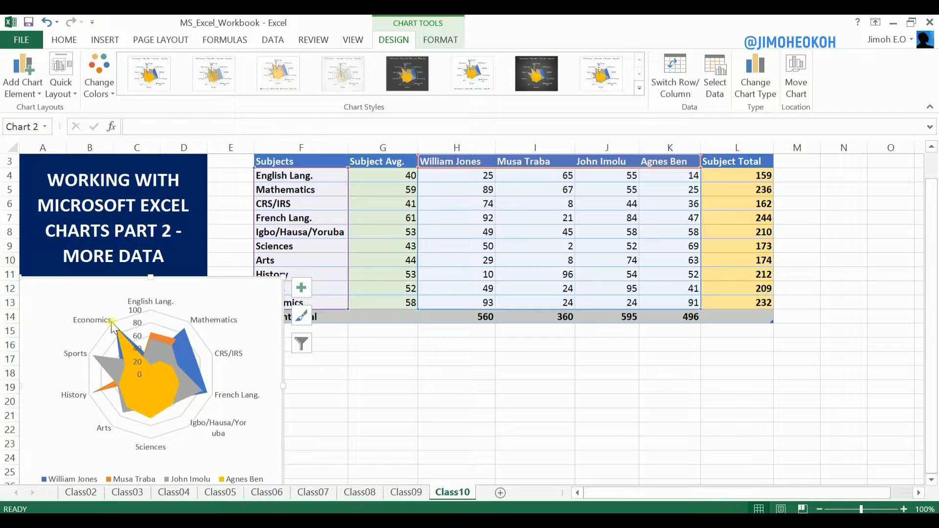
{"action": "left_click_drag", "start_coordinate": [175, 275], "coordinate": [182, 245]}
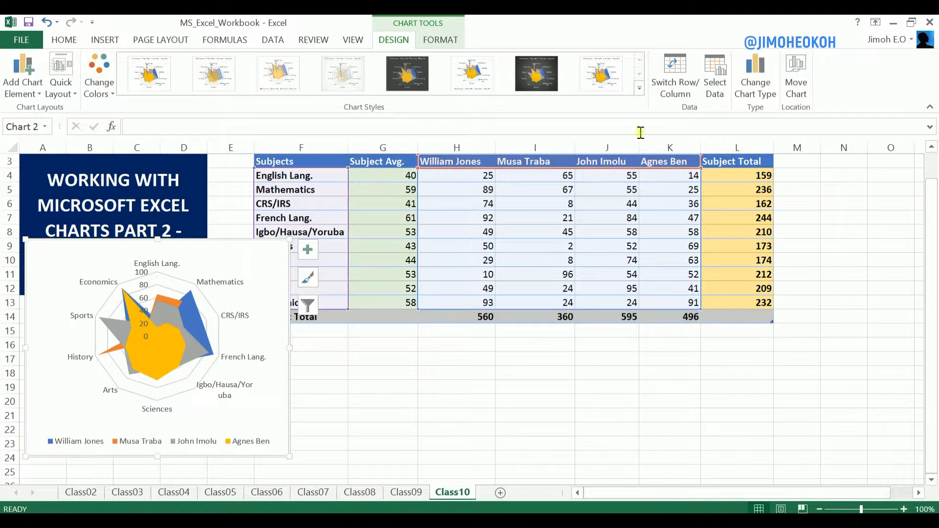
Change the Filled Radar chart back to Clustered Column, keeping the subjects as categories
{"action": "left_click", "coordinate": [687, 82]}
{"action": "left_click", "coordinate": [687, 80]}
{"action": "left_click", "coordinate": [756, 79]}
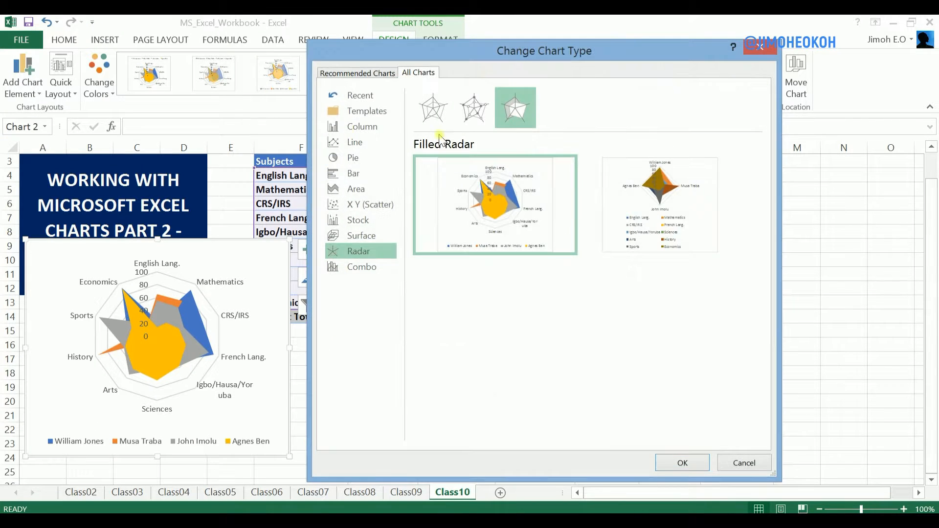
{"action": "left_click", "coordinate": [345, 126]}
{"action": "left_click", "coordinate": [681, 462]}
Narrow the chart to the width of columns A to D, place it just below the banner's title text, and deselect it
{"action": "left_click_drag", "start_coordinate": [290, 239], "coordinate": [218, 253]}
{"action": "left_click_drag", "start_coordinate": [153, 258], "coordinate": [152, 283]}
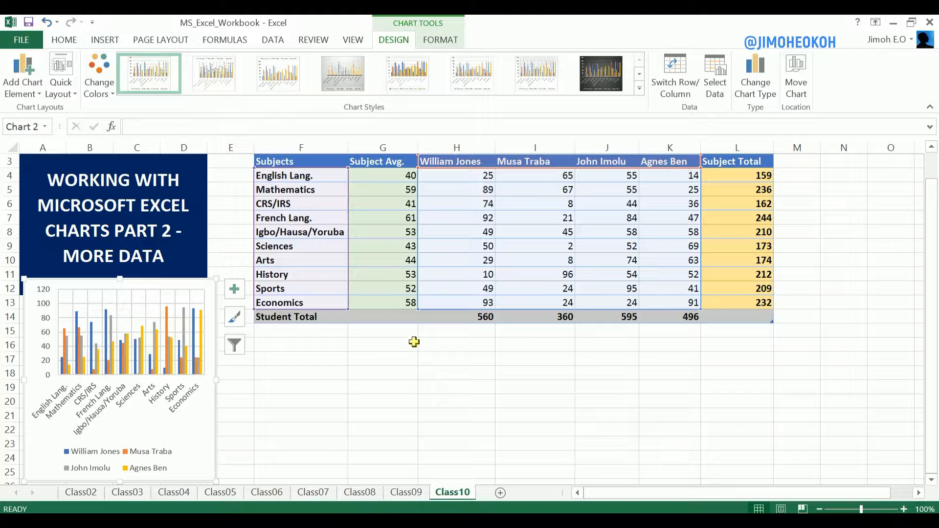
{"action": "left_click", "coordinate": [513, 376]}
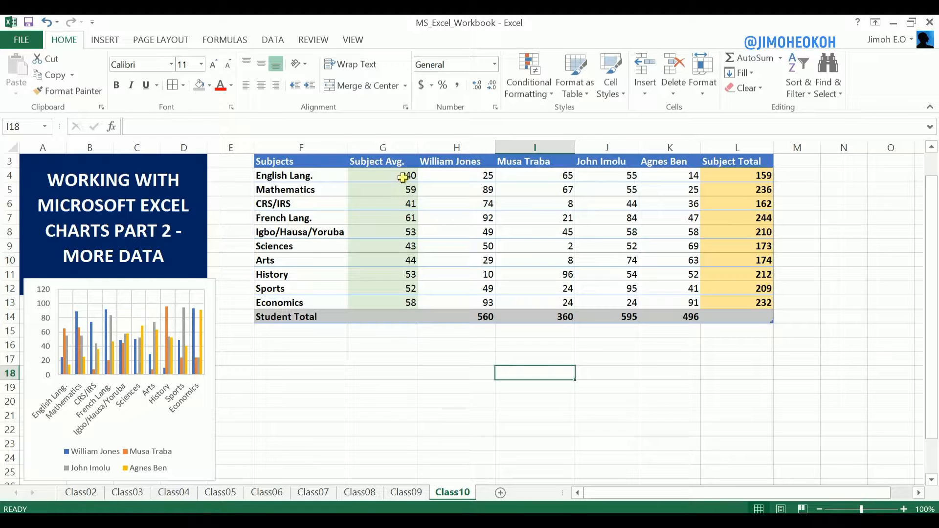
Review the Subject Avg. values in column G and the Subject Total values in column L by highlighting them in turn
{"action": "left_click_drag", "start_coordinate": [402, 177], "coordinate": [405, 288]}
{"action": "left_click_drag", "start_coordinate": [760, 177], "coordinate": [750, 287]}
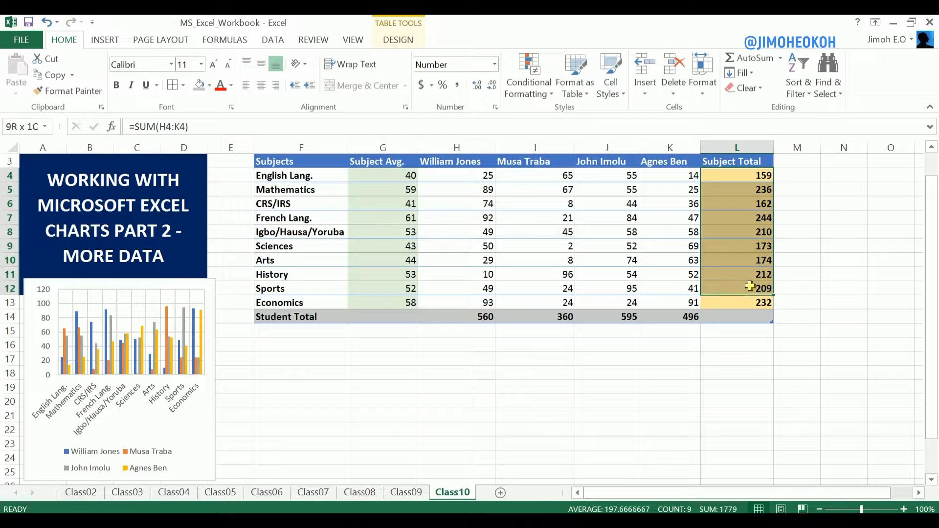
{"action": "left_click_drag", "start_coordinate": [387, 174], "coordinate": [389, 304]}
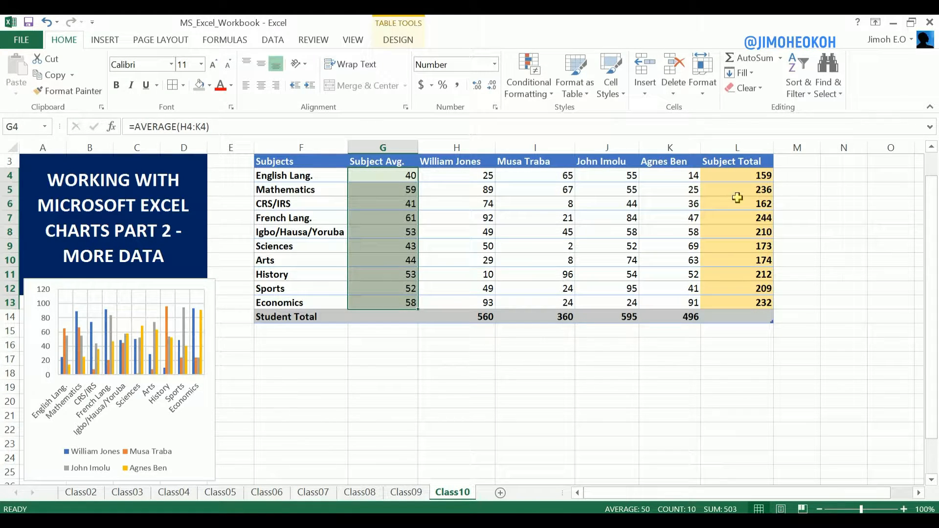
{"action": "left_click_drag", "start_coordinate": [737, 176], "coordinate": [743, 247]}
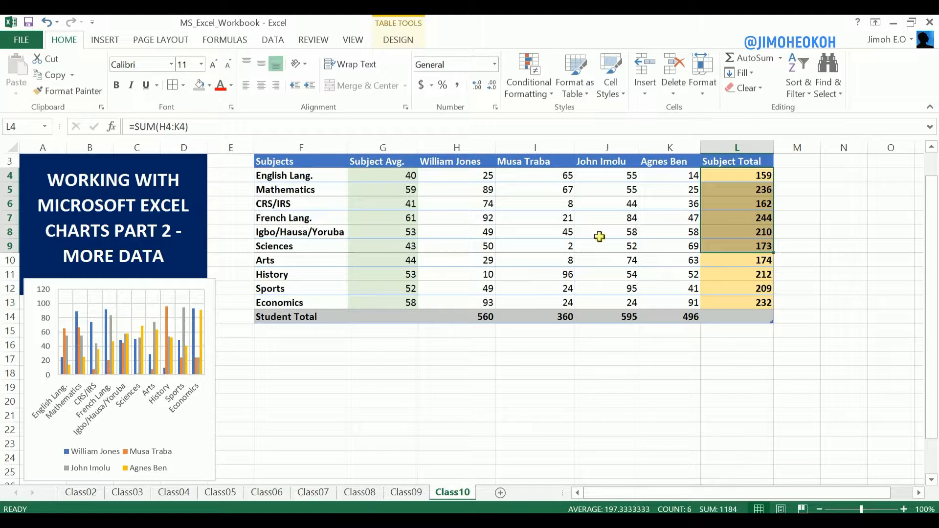
{"action": "left_click", "coordinate": [737, 275]}
{"action": "left_click_drag", "start_coordinate": [734, 190], "coordinate": [738, 289]}
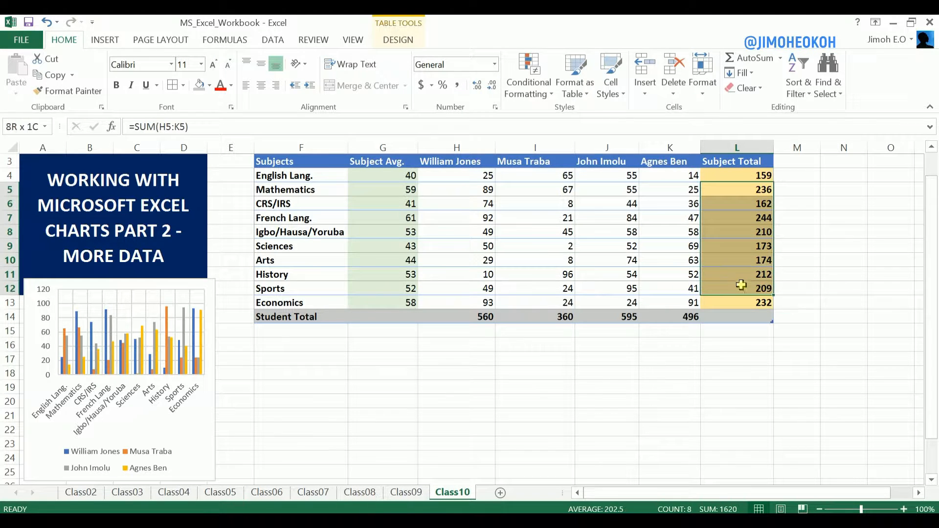
{"action": "left_click", "coordinate": [508, 368]}
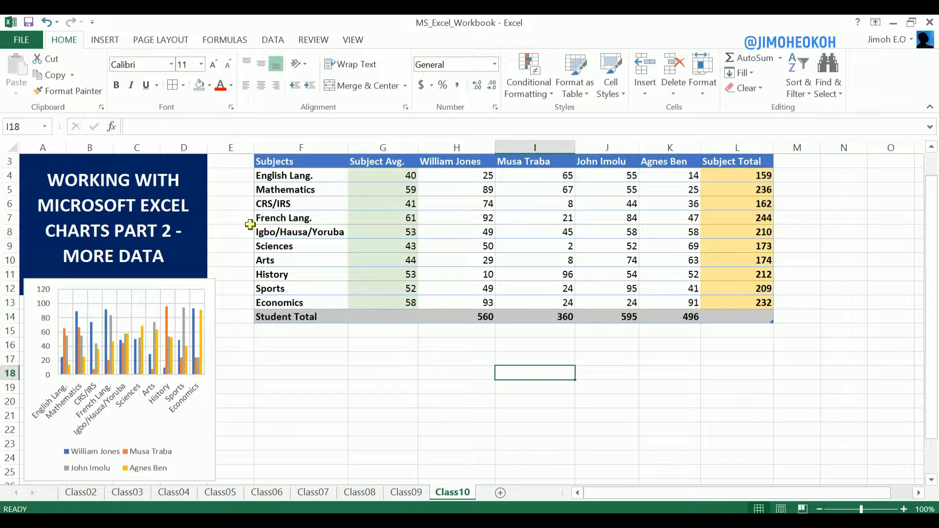
Delete the clustered column chart and undo the deletion
{"action": "left_click", "coordinate": [209, 283]}
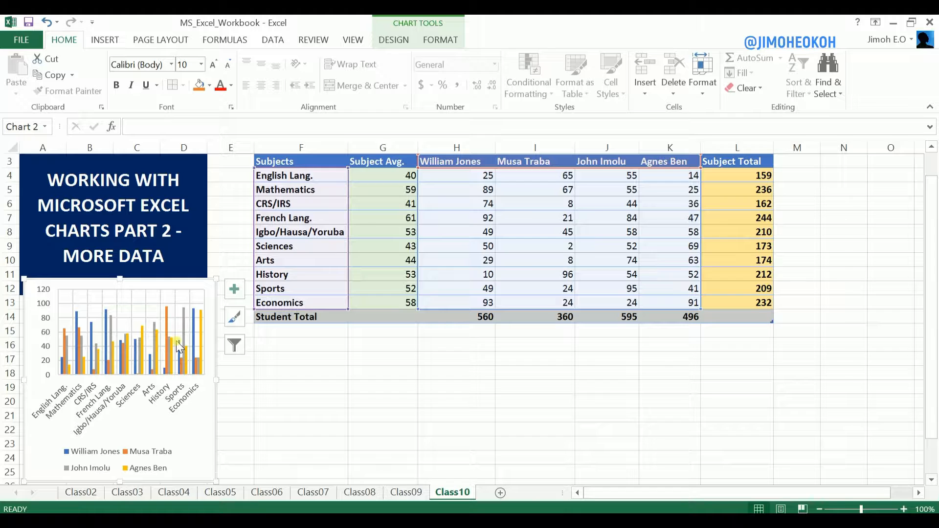
{"action": "key", "text": "Delete"}
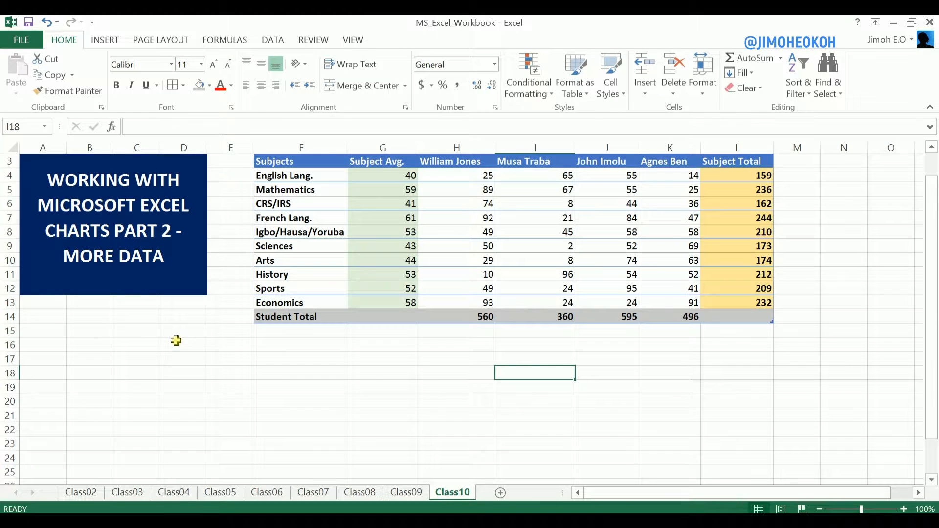
{"action": "key", "text": "ctrl+z"}
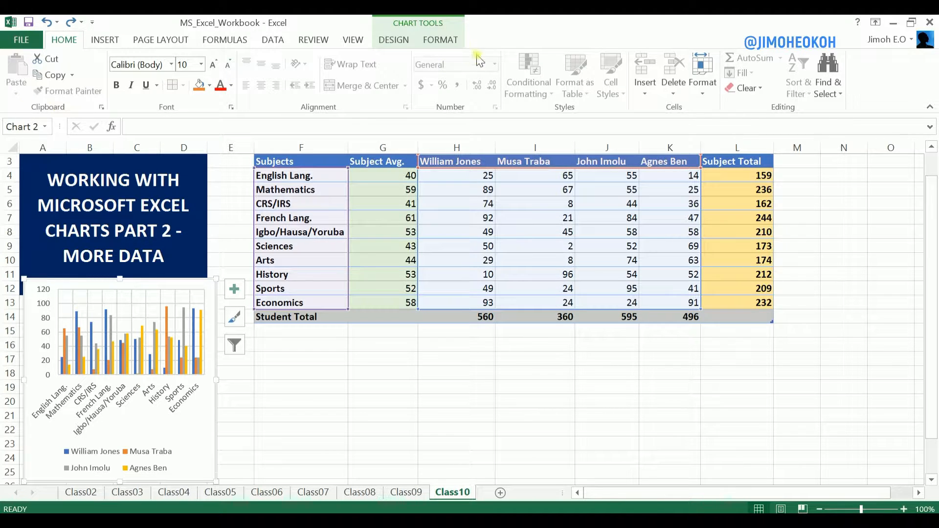
Add a chart title above the plot of the clustered column chart
{"action": "left_click", "coordinate": [407, 39]}
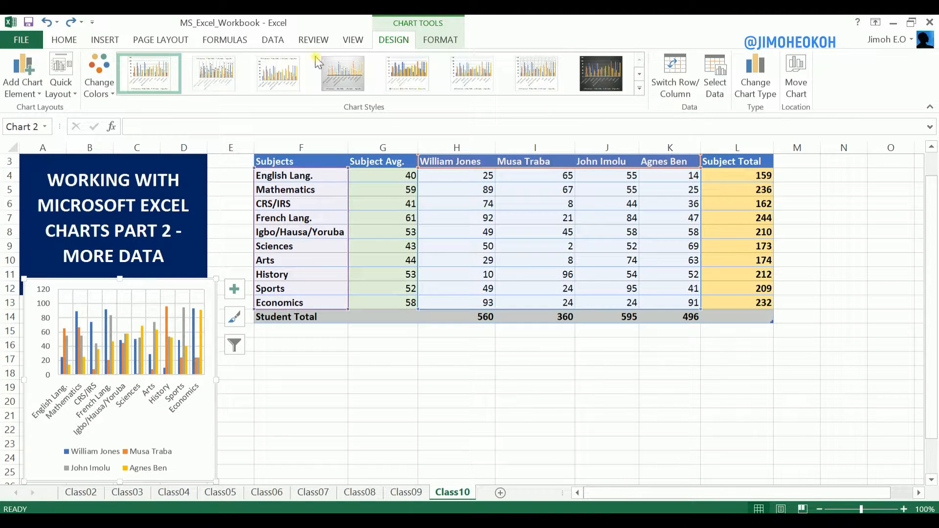
{"action": "left_click", "coordinate": [39, 94]}
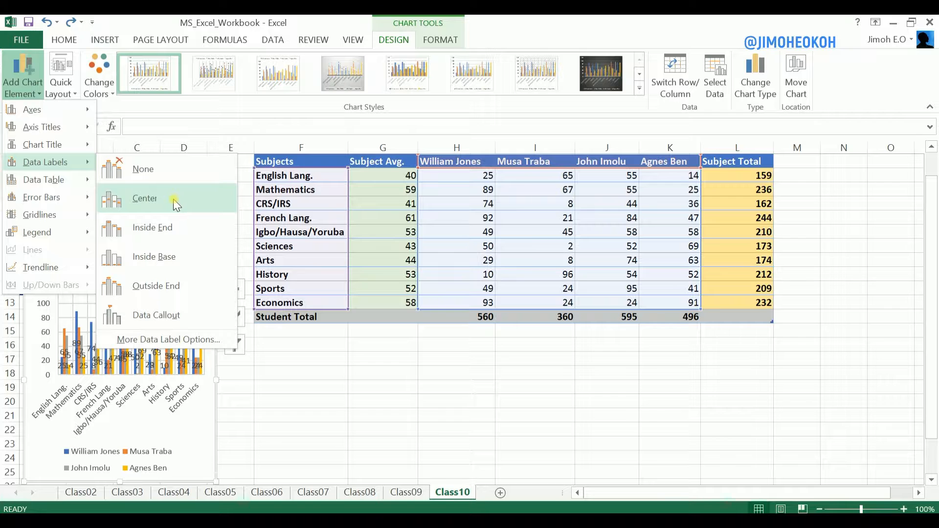
{"action": "mouse_move", "coordinate": [73, 144]}
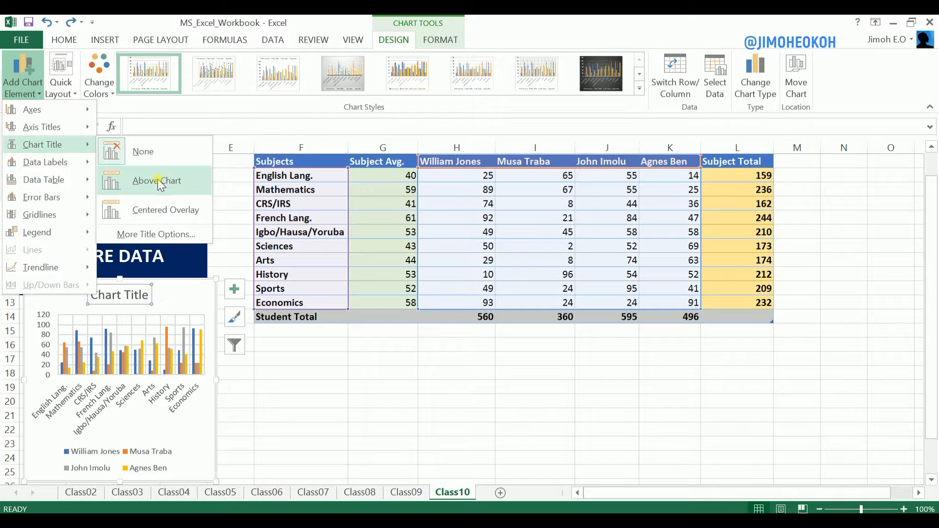
{"action": "left_click", "coordinate": [160, 184]}
Replace the placeholder chart title with "Students performance"
{"action": "double_click", "coordinate": [129, 295]}
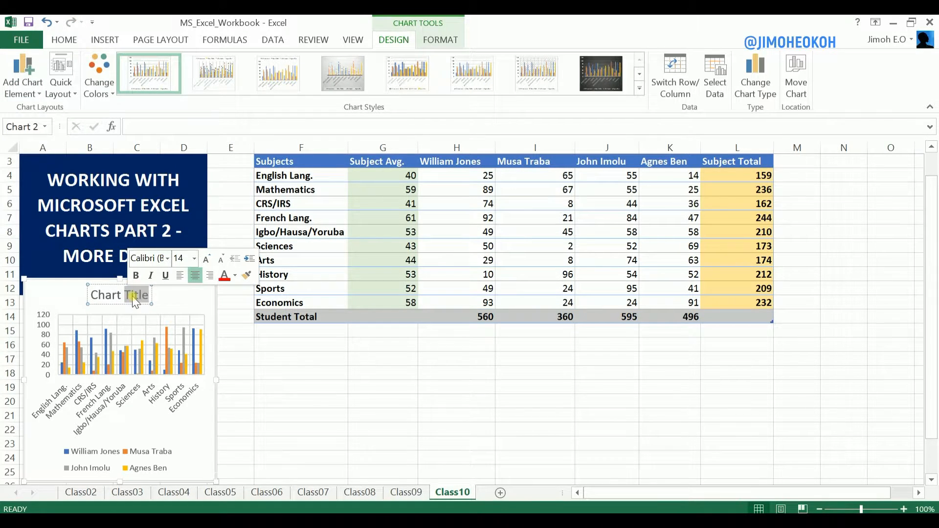
{"action": "key", "text": "BackSpace"}
{"action": "key", "text": "BackSpace"}
{"action": "key", "text": "BackSpace"}
{"action": "key", "text": "BackSpace"}
{"action": "key", "text": "BackSpace"}
{"action": "key", "text": "BackSpace"}
{"action": "key", "text": "BackSpace"}
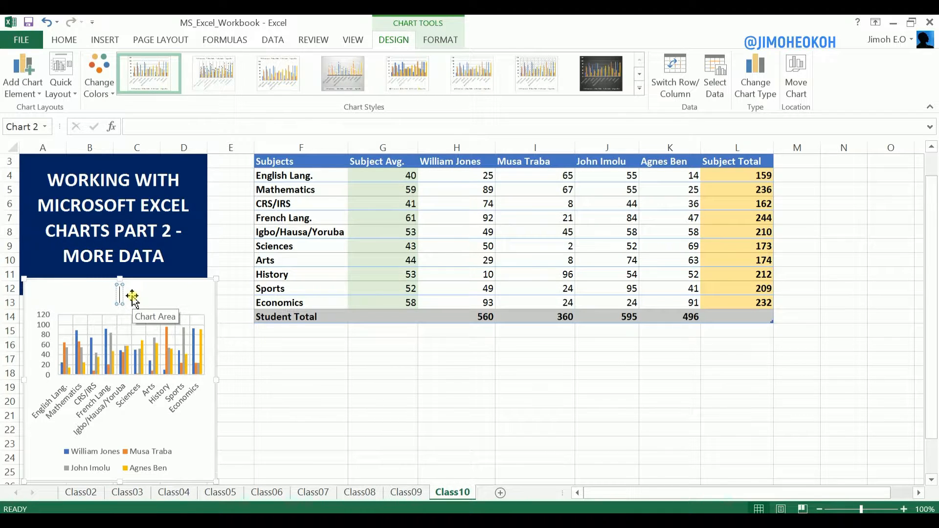
{"action": "type", "text": "Stude"}
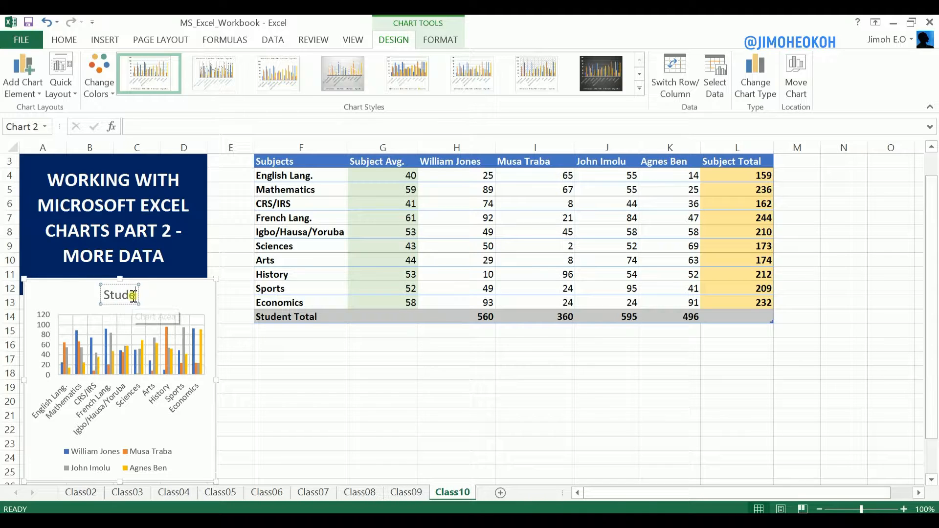
{"action": "type", "text": "nts Perfor"}
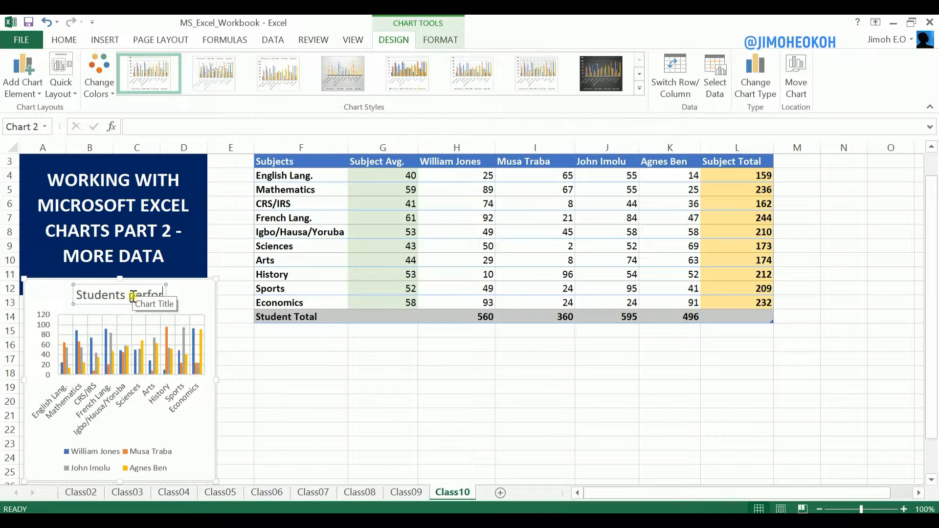
{"action": "type", "text": "ma"}
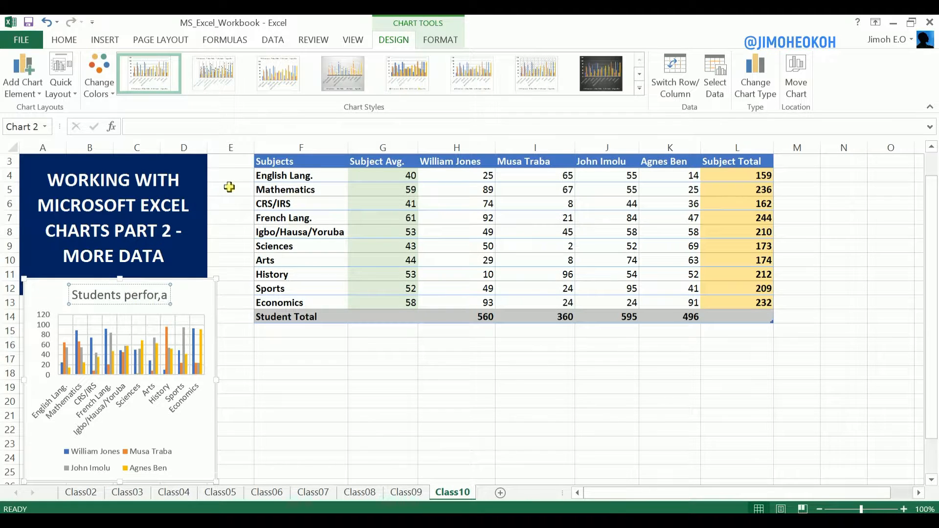
{"action": "key", "text": "BackSpace"}
{"action": "key", "text": "BackSpace"}
{"action": "type", "text": "mance"}
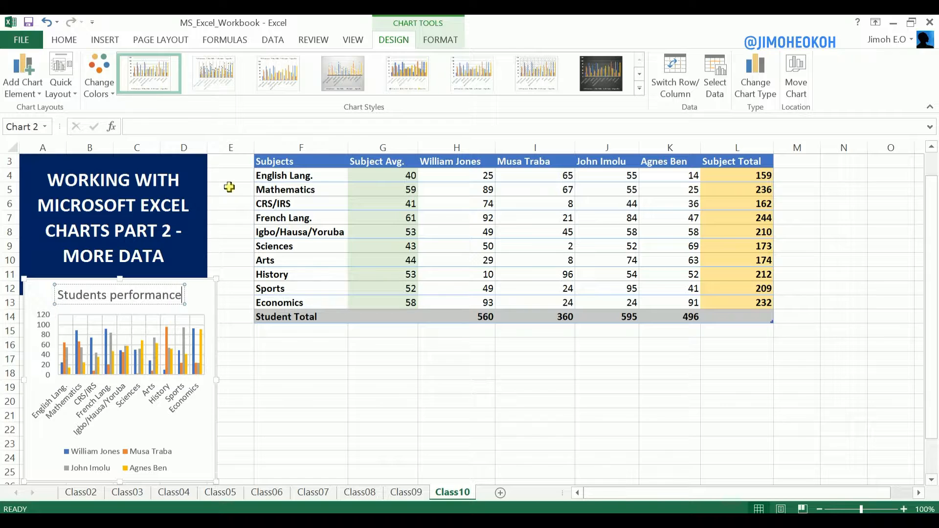
{"action": "left_click", "coordinate": [221, 257]}
{"action": "left_click", "coordinate": [204, 296]}
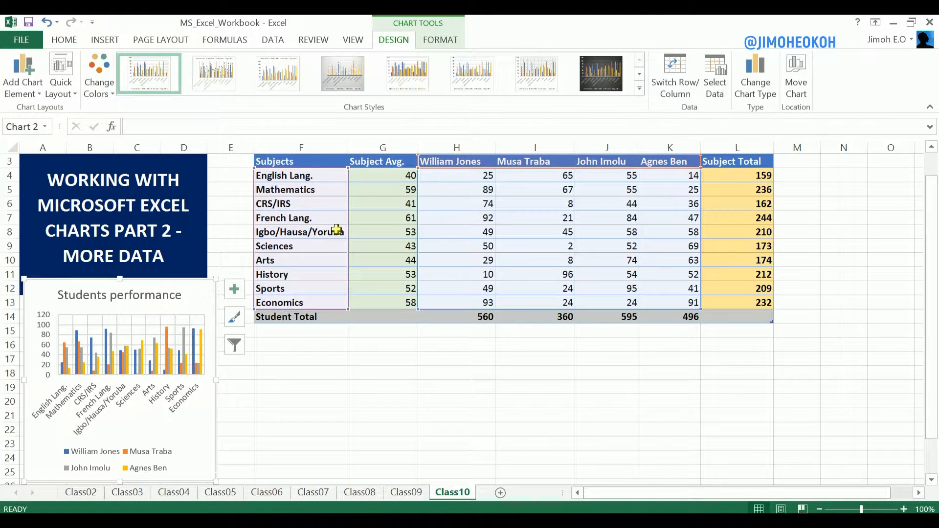
Insert a 2-D clustered column chart from F3:K13, covering the subjects, Subject Avg. and the pupils' scores
{"action": "left_click", "coordinate": [522, 315]}
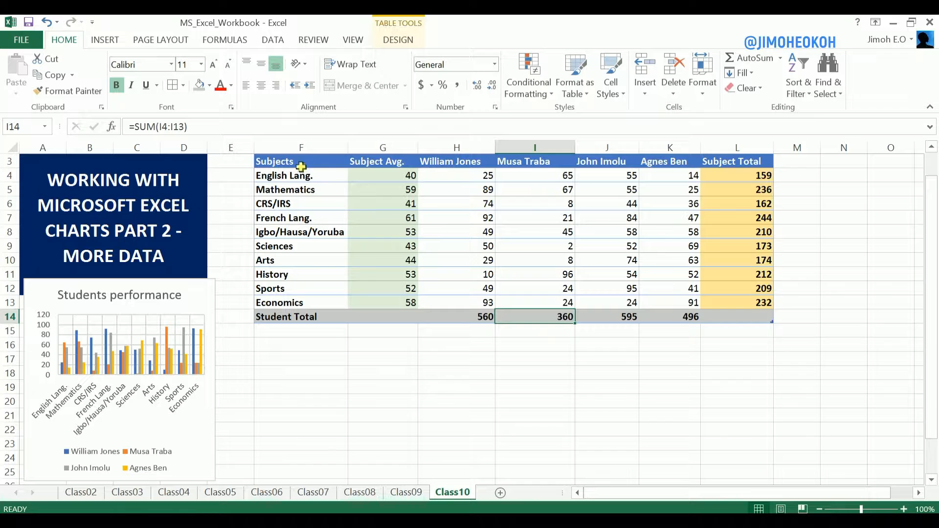
{"action": "left_click_drag", "start_coordinate": [292, 162], "coordinate": [652, 302]}
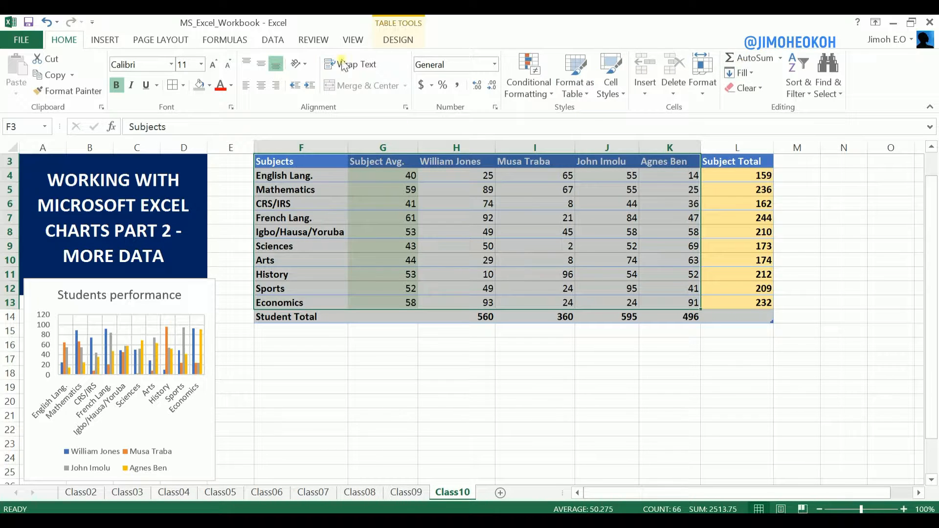
{"action": "left_click", "coordinate": [103, 39]}
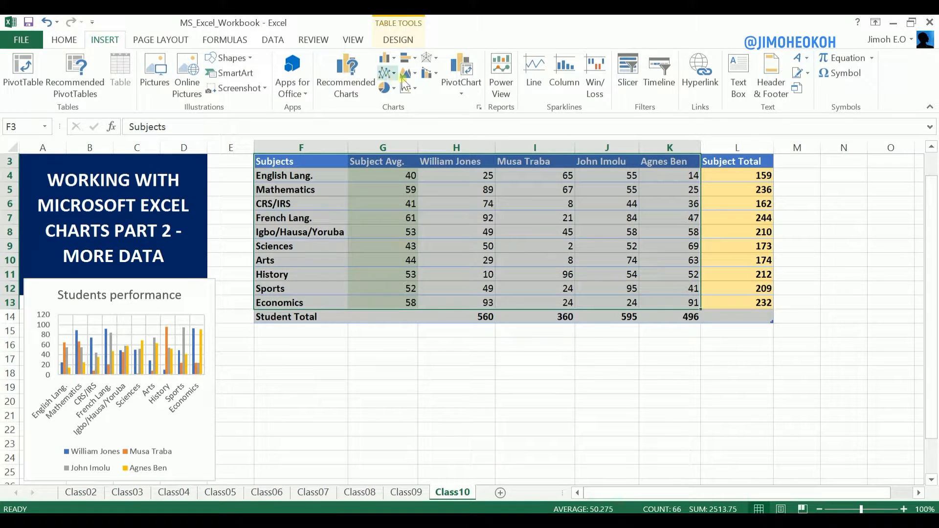
{"action": "left_click", "coordinate": [386, 62]}
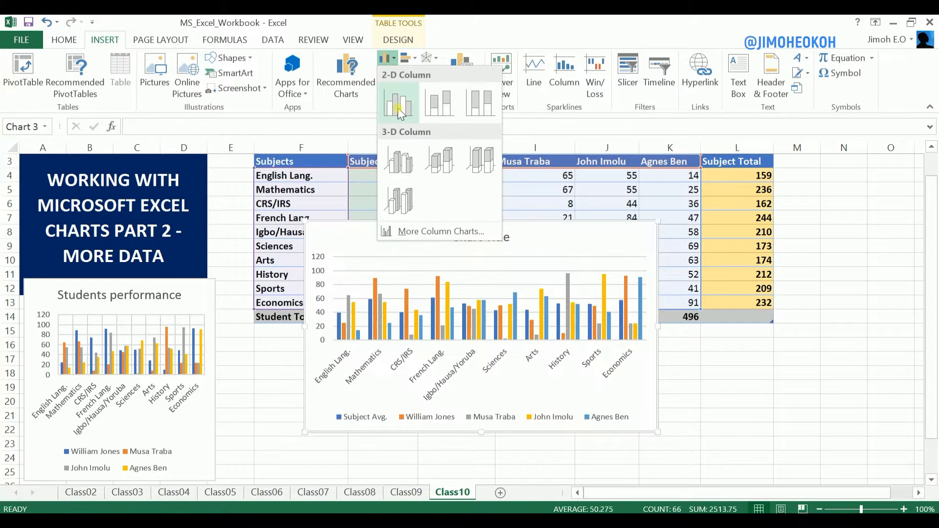
{"action": "left_click", "coordinate": [398, 110]}
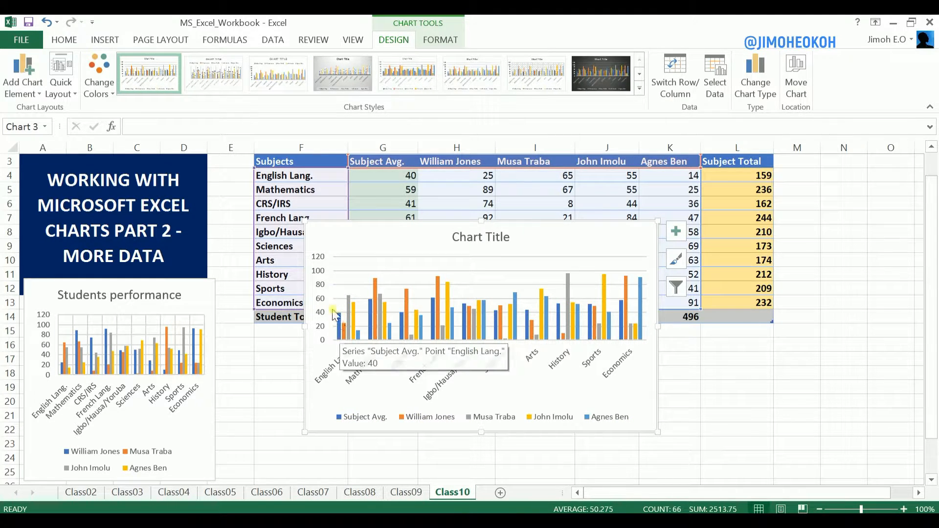
{"action": "mouse_move", "coordinate": [344, 324]}
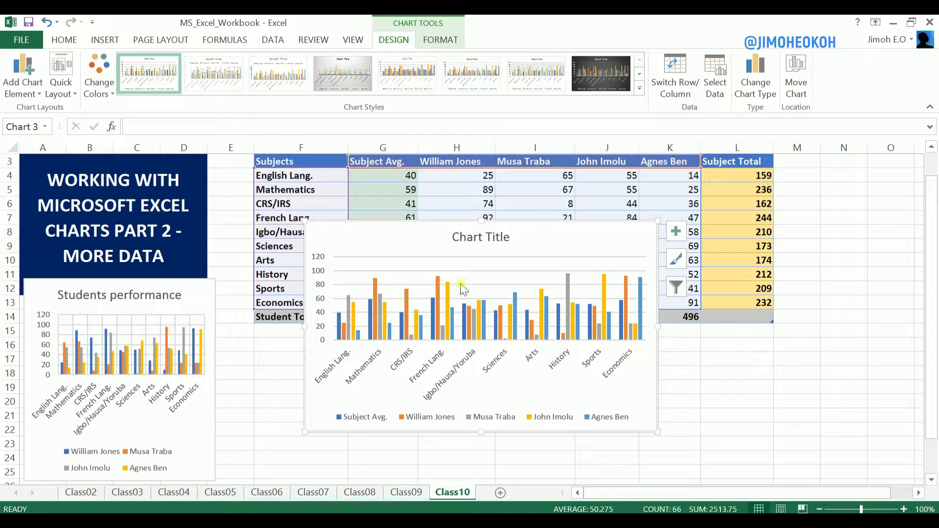
Replace the new chart's placeholder title with "Student Performance vs Average"
{"action": "double_click", "coordinate": [494, 237]}
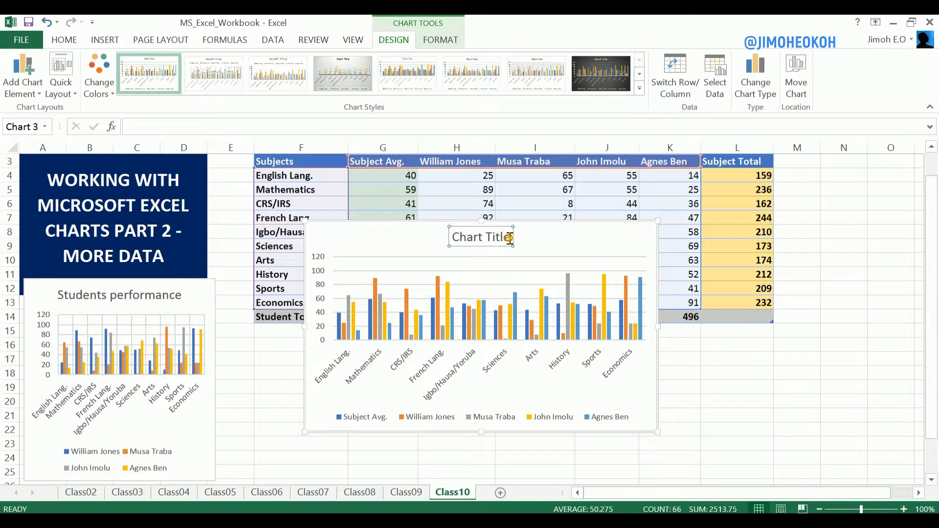
{"action": "left_click", "coordinate": [482, 237]}
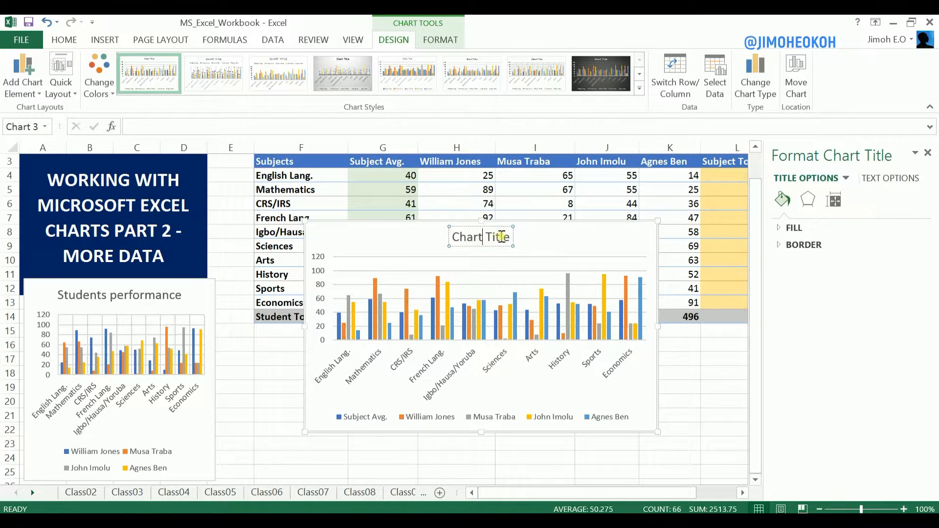
{"action": "left_click_drag", "start_coordinate": [508, 237], "coordinate": [447, 237]}
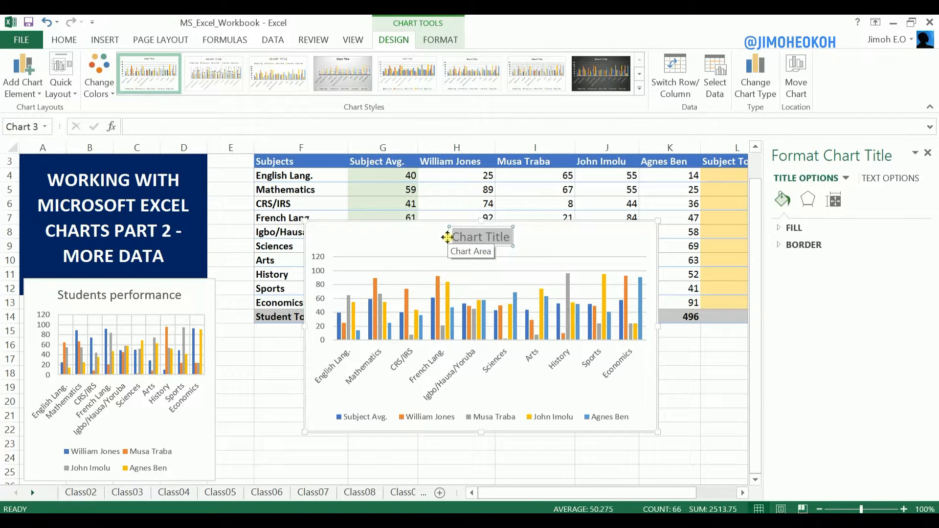
{"action": "type", "text": "Student "}
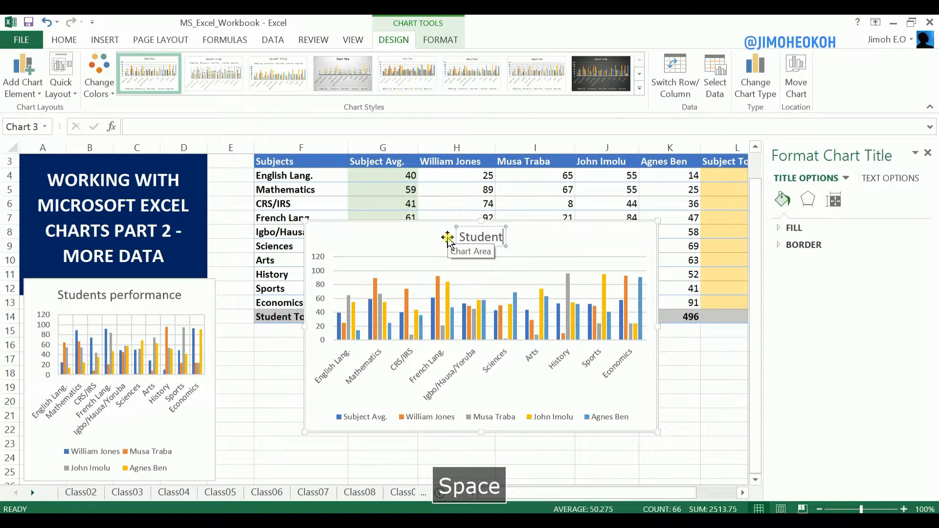
{"action": "type", "text": "Performance vs Avergae"}
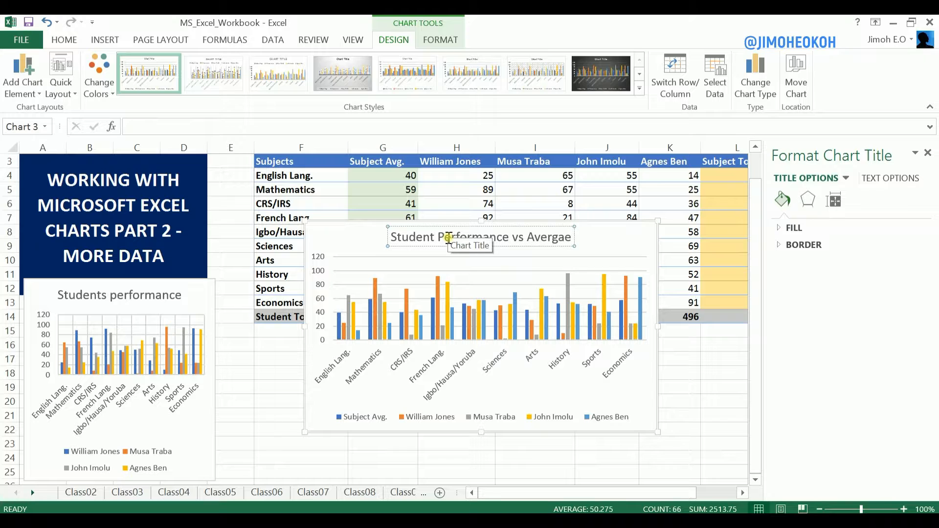
{"action": "key", "text": "BackSpace"}
{"action": "key", "text": "BackSpace"}
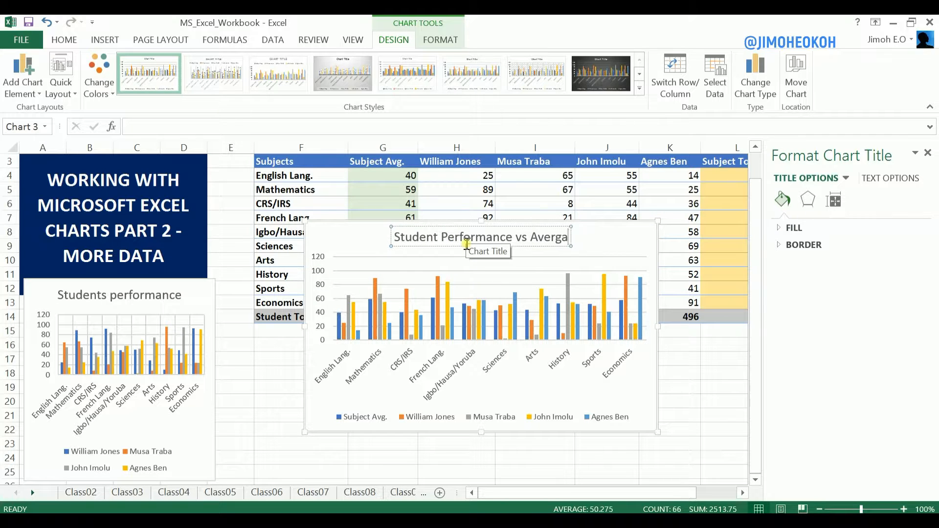
{"action": "type", "text": "age"}
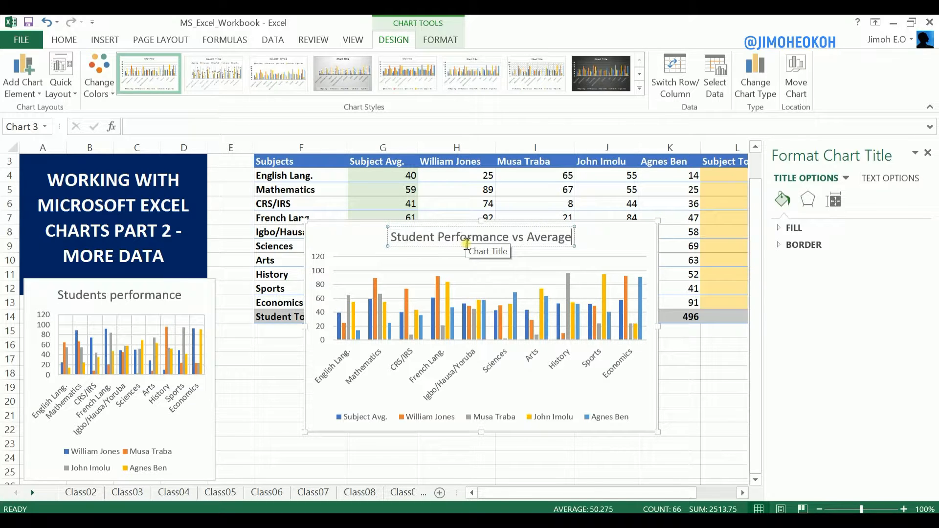
{"action": "left_click", "coordinate": [504, 276]}
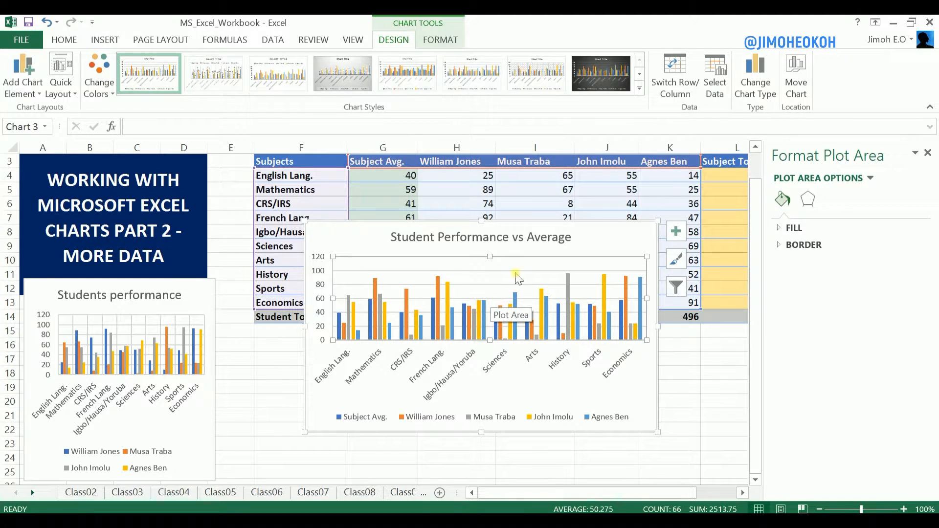
Start changing the new chart to a Combo type, with the Subject Avg. series as Line with Markers
{"action": "left_click", "coordinate": [757, 91]}
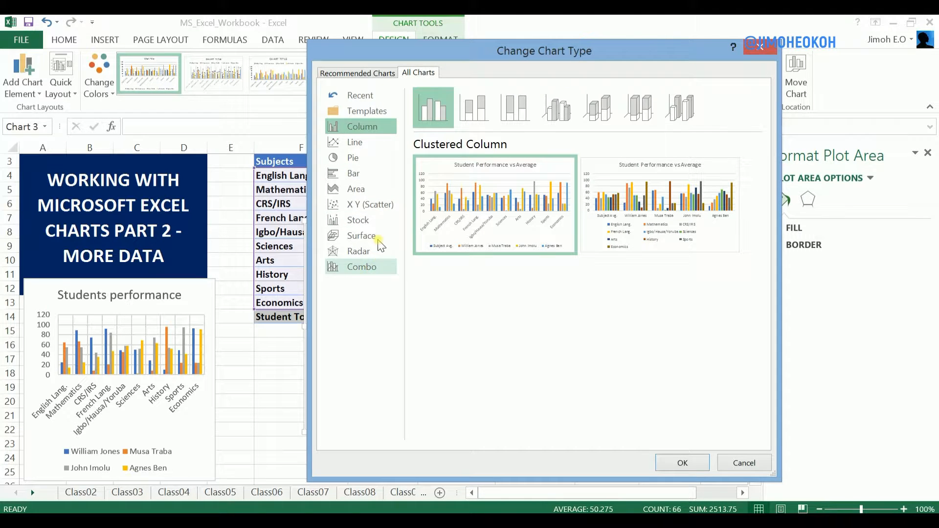
{"action": "left_click", "coordinate": [422, 73]}
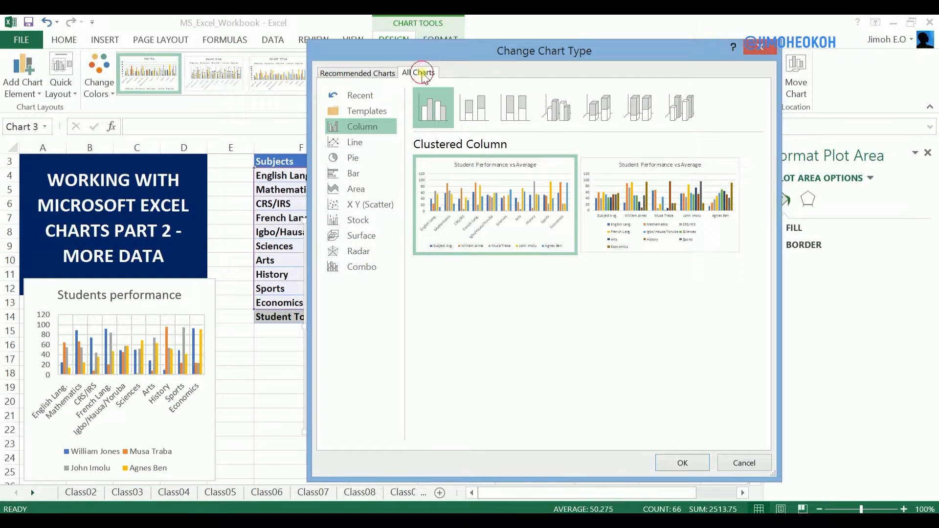
{"action": "left_click_drag", "start_coordinate": [438, 57], "coordinate": [602, 56]}
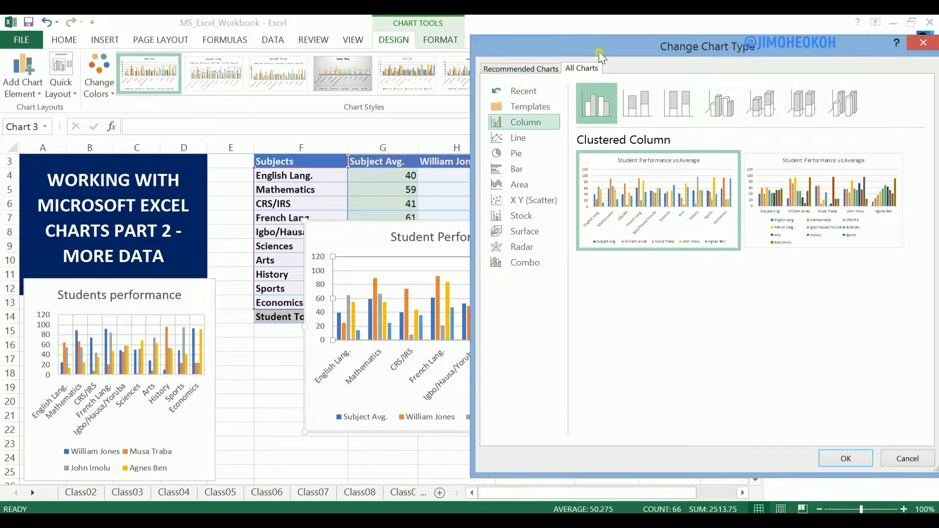
{"action": "left_click", "coordinate": [537, 264]}
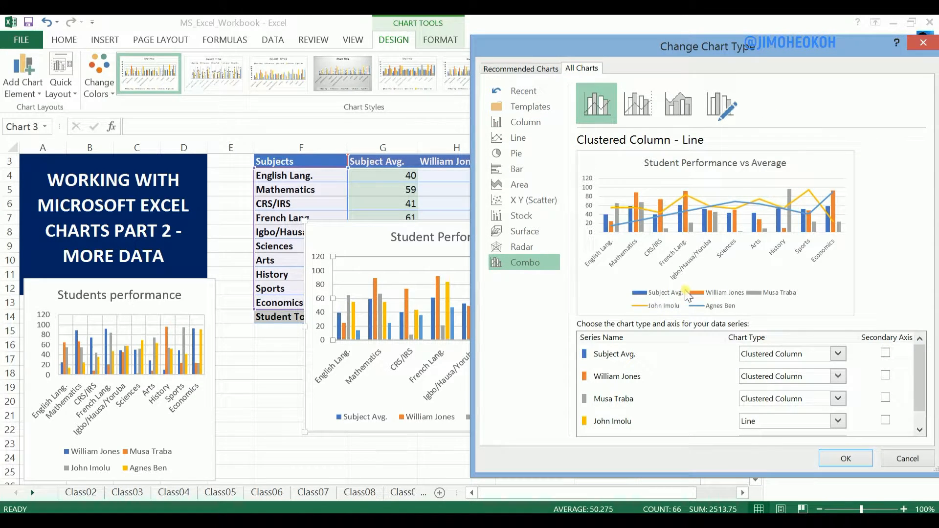
{"action": "left_click", "coordinate": [839, 356]}
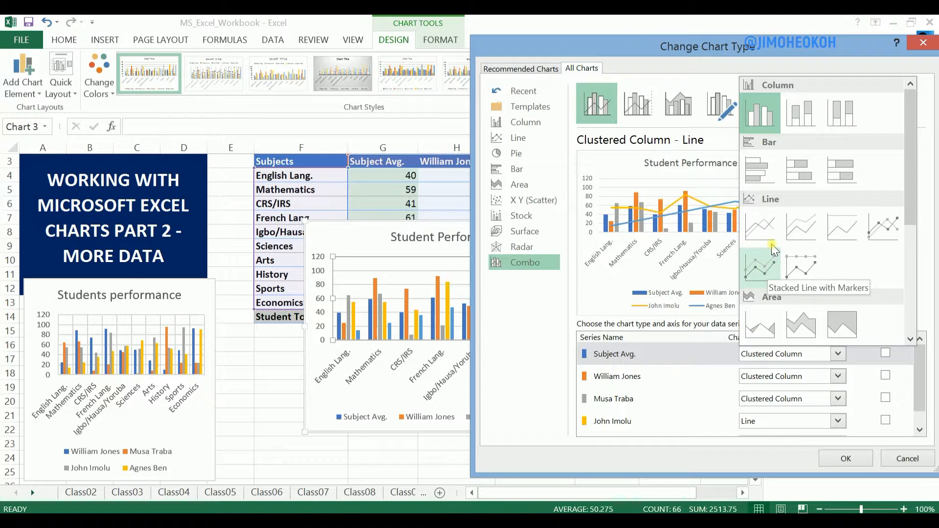
{"action": "left_click", "coordinate": [885, 233]}
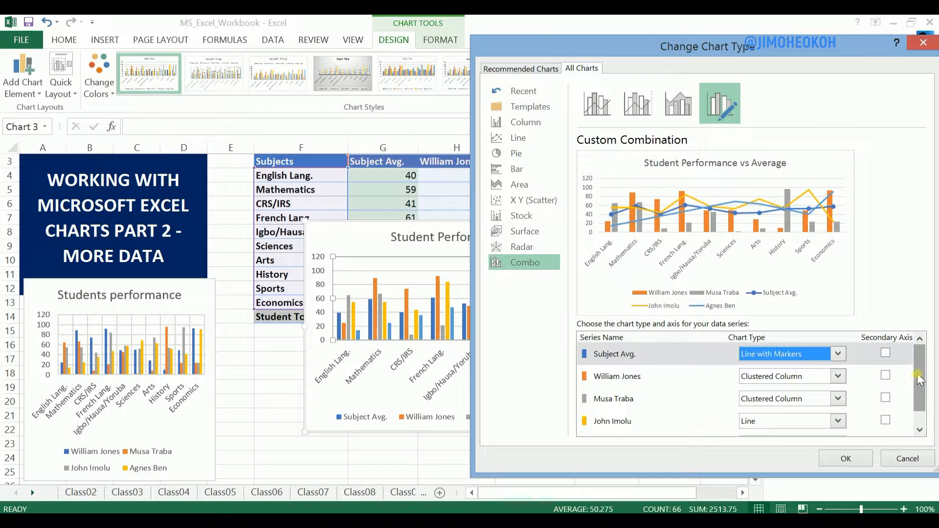
Set the two pupil series still shown as lines to Clustered Column in the custom combination
{"action": "scroll", "coordinate": [919, 381], "scroll_direction": "down", "scroll_amount": 1}
{"action": "left_click", "coordinate": [838, 410]}
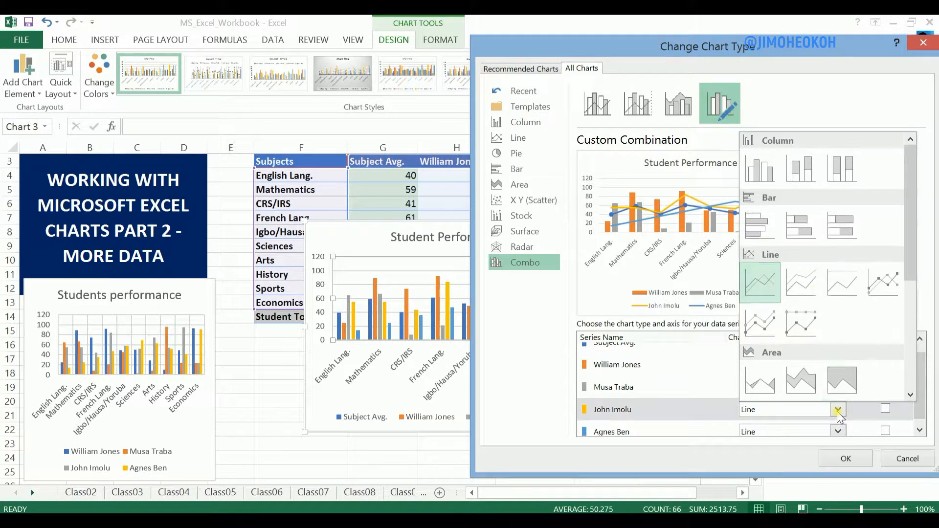
{"action": "left_click", "coordinate": [760, 169]}
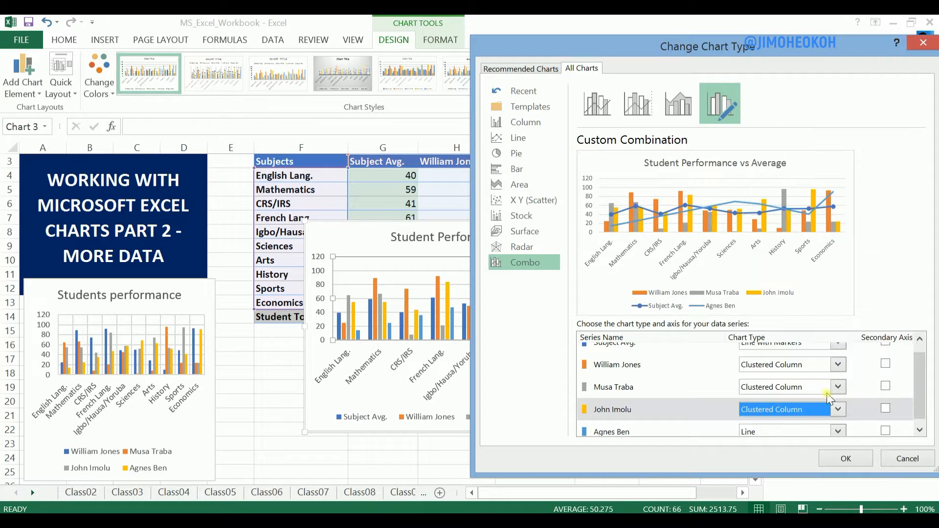
{"action": "left_click", "coordinate": [838, 430]}
{"action": "left_click", "coordinate": [762, 200]}
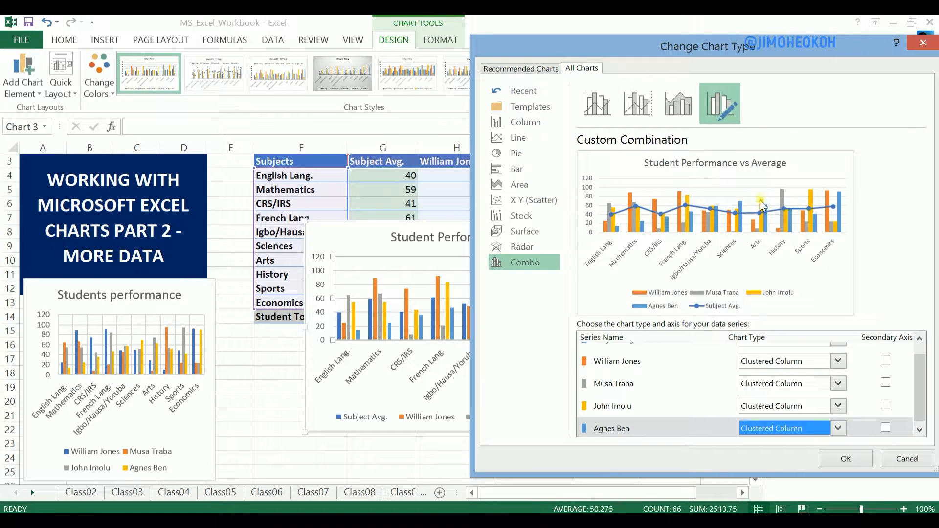
Toggle the secondary axis on and off for the Subject Avg. series and apply the custom combo chart
{"action": "scroll", "coordinate": [920, 386], "scroll_direction": "up", "scroll_amount": 1}
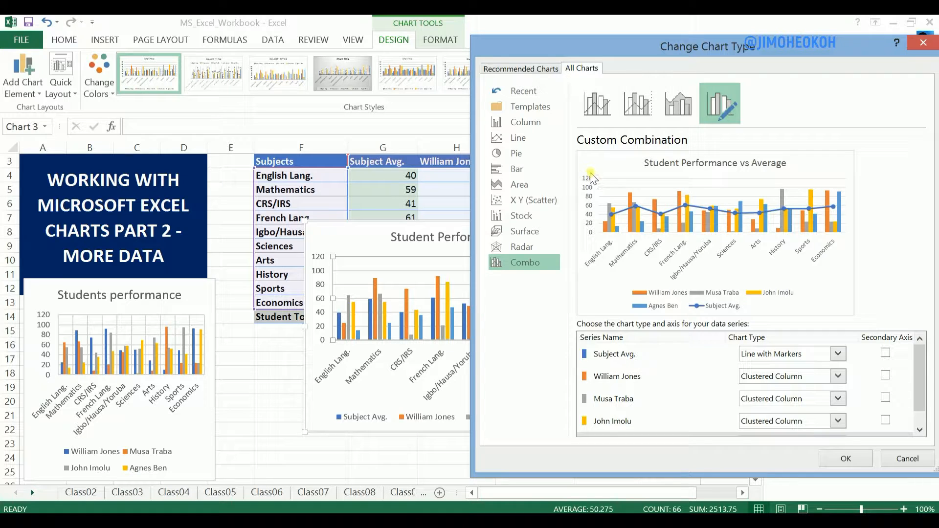
{"action": "left_click", "coordinate": [887, 353]}
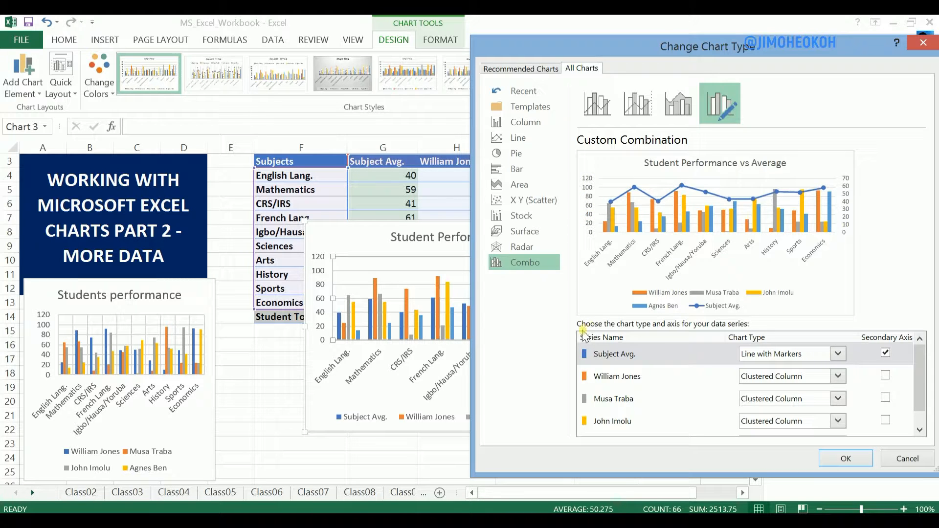
{"action": "left_click", "coordinate": [886, 353]}
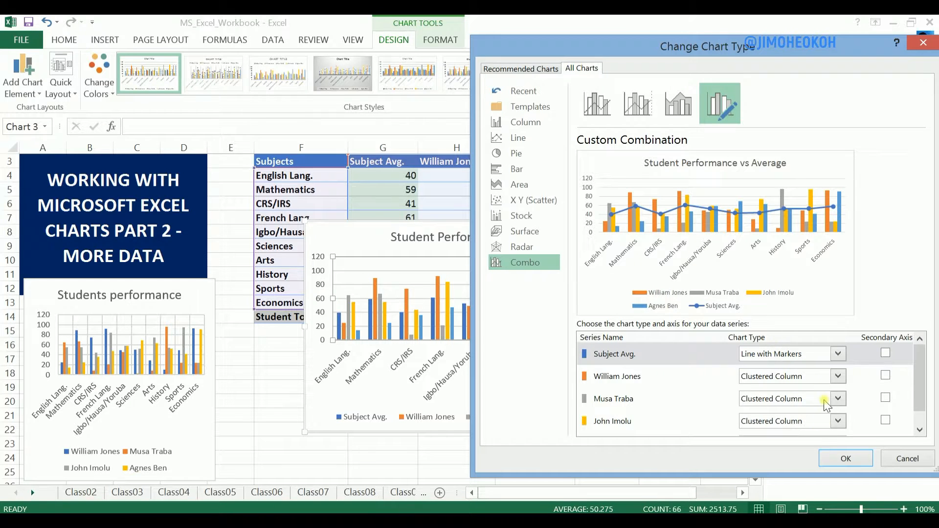
{"action": "left_click", "coordinate": [845, 460]}
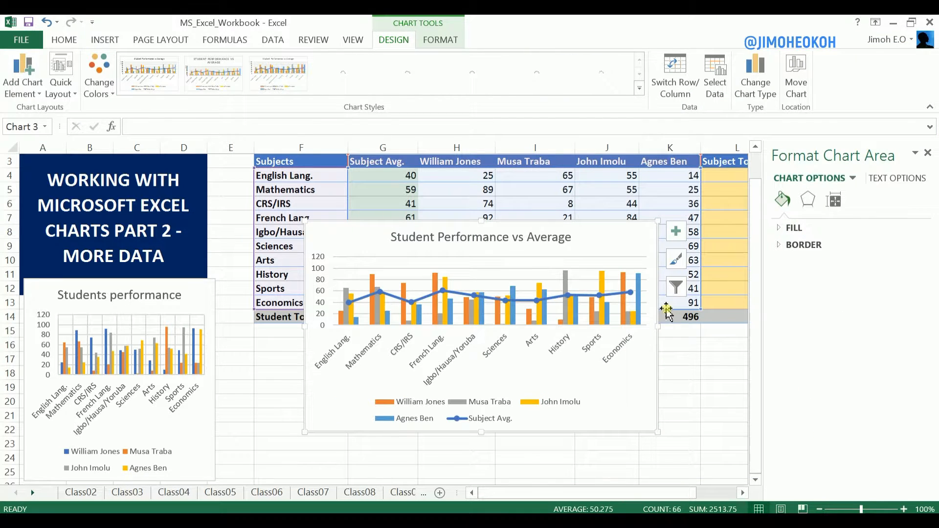
Move the combo chart down, shrink it to fit below the Student Total row, and close the chart formatting pane
{"action": "mouse_move", "coordinate": [496, 236]}
{"action": "left_mouse_down"}
{"action": "mouse_move", "coordinate": [524, 284]}
{"action": "mouse_move", "coordinate": [498, 231]}
{"action": "left_mouse_up"}
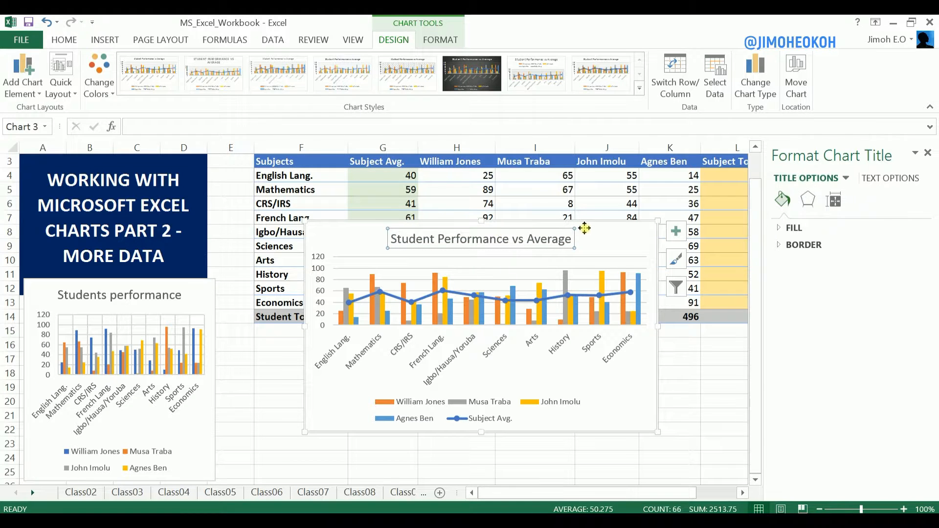
{"action": "left_click_drag", "start_coordinate": [594, 222], "coordinate": [602, 280]}
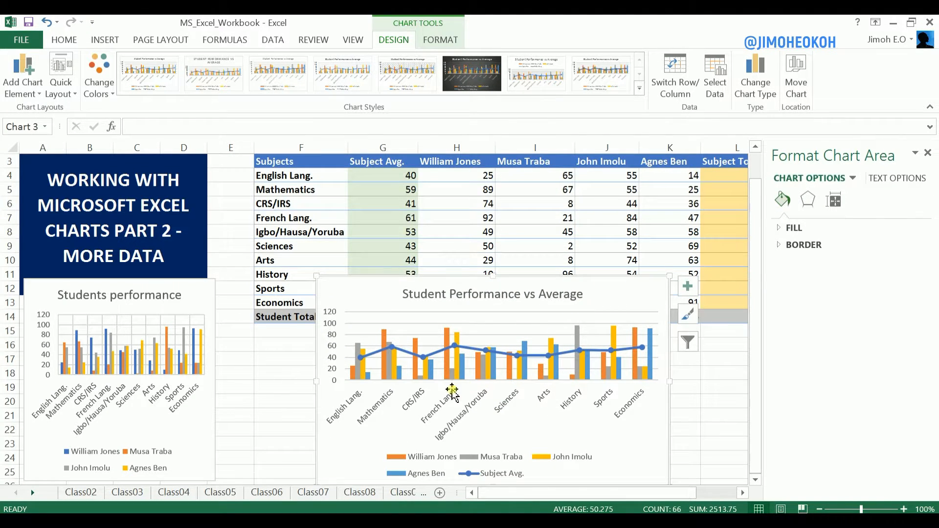
{"action": "left_click_drag", "start_coordinate": [672, 279], "coordinate": [629, 312]}
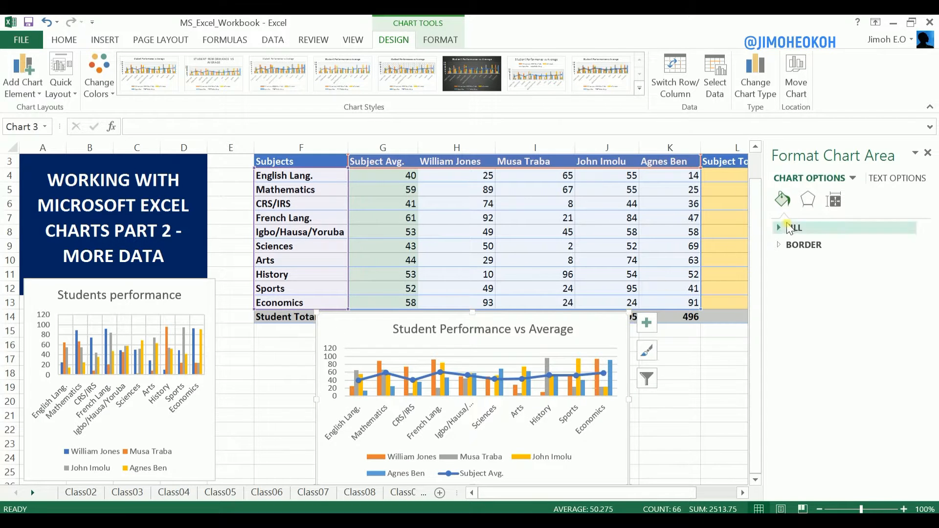
{"action": "left_click", "coordinate": [928, 153]}
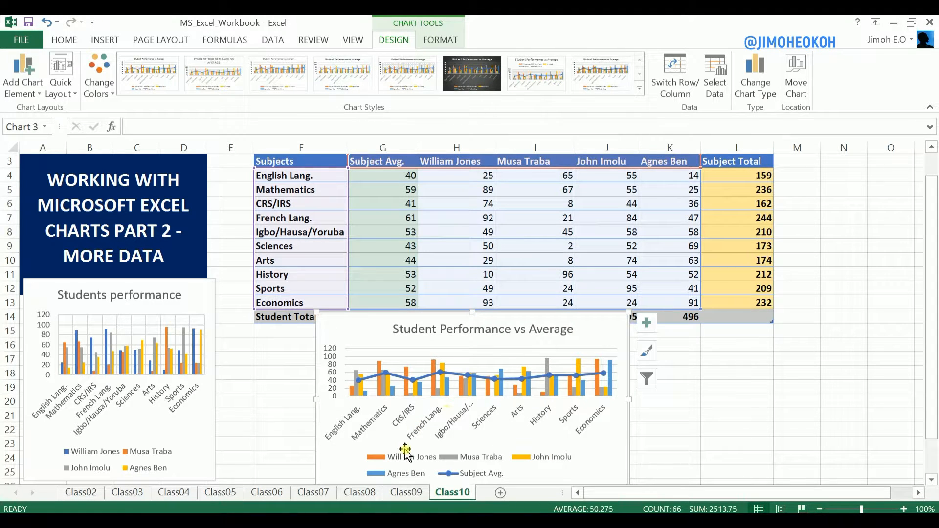
{"action": "left_click_drag", "start_coordinate": [632, 313], "coordinate": [636, 308]}
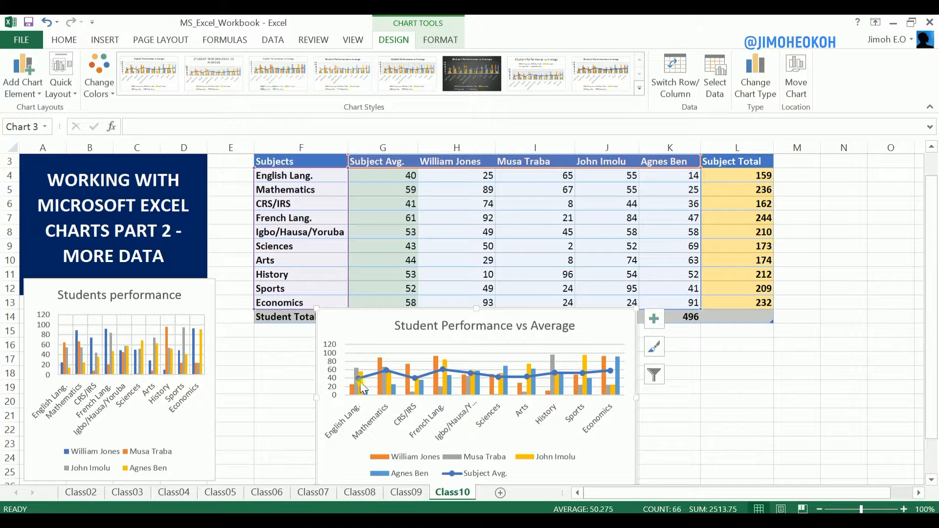
{"action": "mouse_move", "coordinate": [362, 386]}
{"action": "mouse_move", "coordinate": [396, 395]}
{"action": "mouse_move", "coordinate": [450, 391]}
{"action": "left_click_drag", "start_coordinate": [637, 307], "coordinate": [601, 336]}
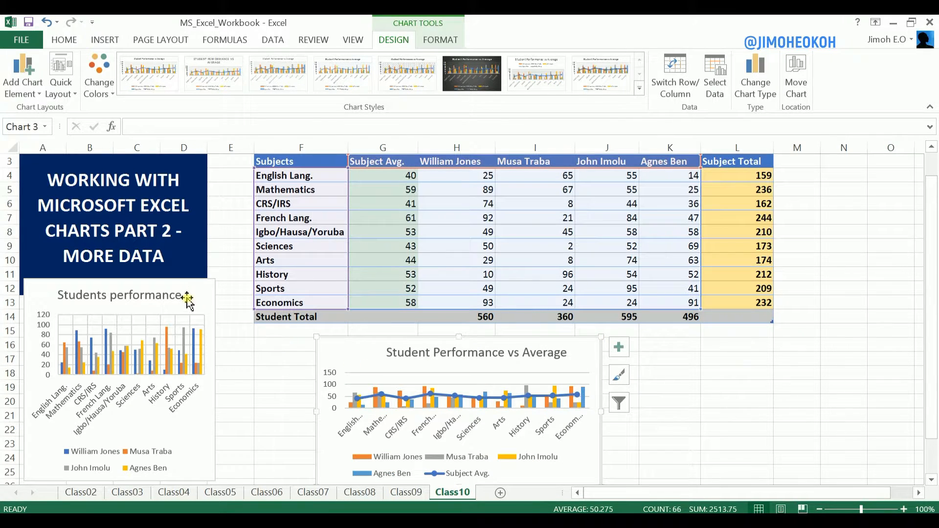
Make the "Students performance" chart shorter and wider so it sits below the blue heading box, beside the combo chart
{"action": "left_click", "coordinate": [208, 287]}
{"action": "left_click_drag", "start_coordinate": [216, 279], "coordinate": [197, 319]}
{"action": "left_click_drag", "start_coordinate": [198, 400], "coordinate": [291, 419]}
{"action": "left_click_drag", "start_coordinate": [173, 322], "coordinate": [173, 327]}
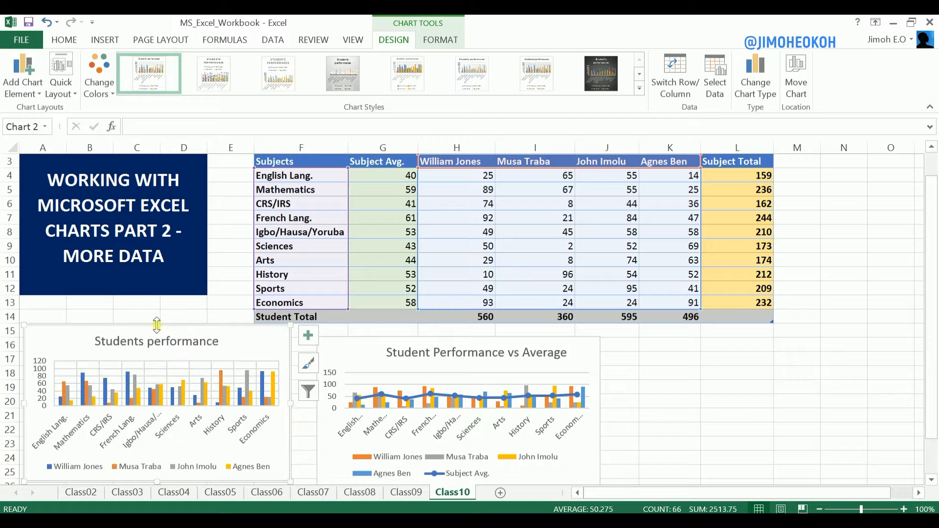
{"action": "left_click", "coordinate": [773, 404]}
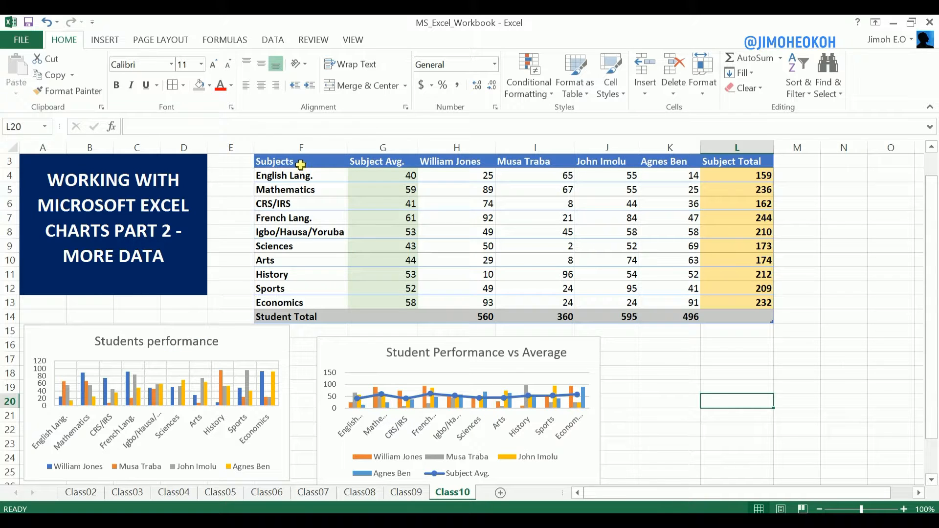
{"action": "left_click_drag", "start_coordinate": [303, 161], "coordinate": [312, 299]}
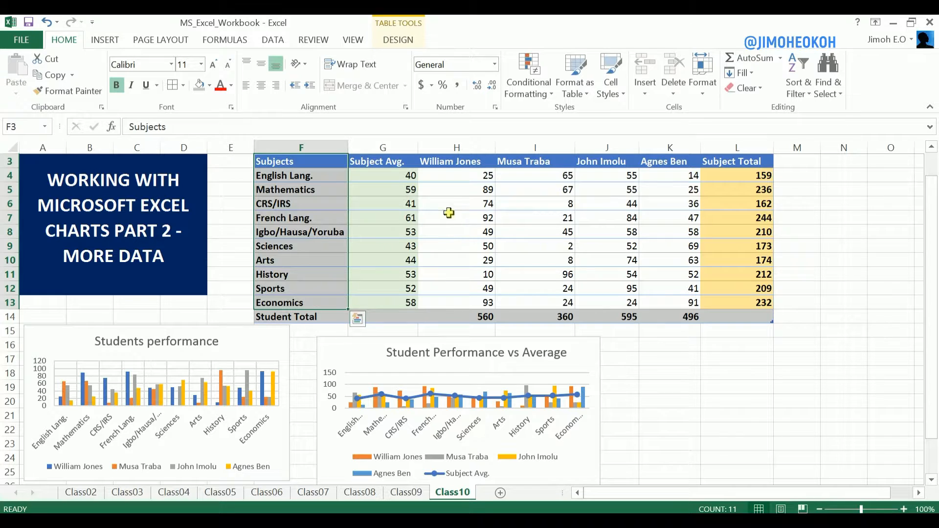
{"action": "left_click_drag", "start_coordinate": [468, 163], "coordinate": [463, 302]}
{"action": "left_click", "coordinate": [595, 251]}
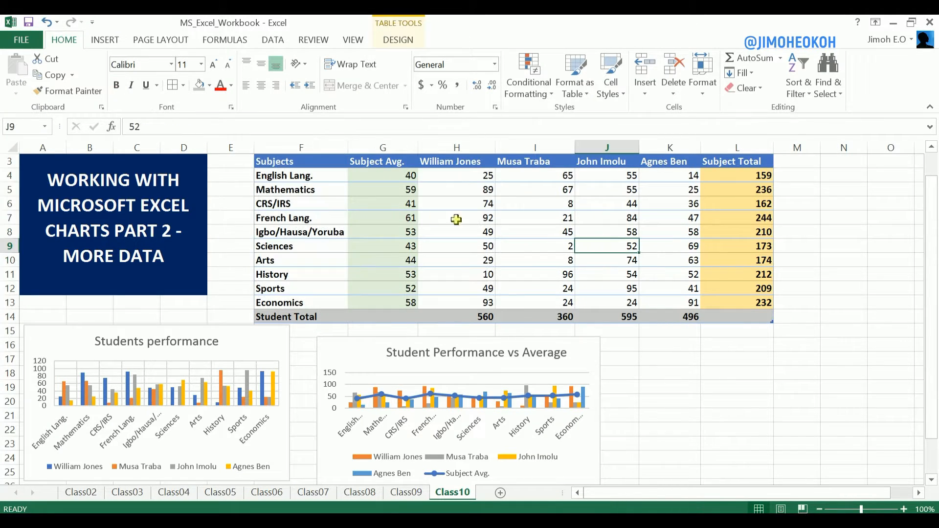
{"action": "left_click_drag", "start_coordinate": [291, 163], "coordinate": [658, 293]}
{"action": "left_click", "coordinate": [637, 386]}
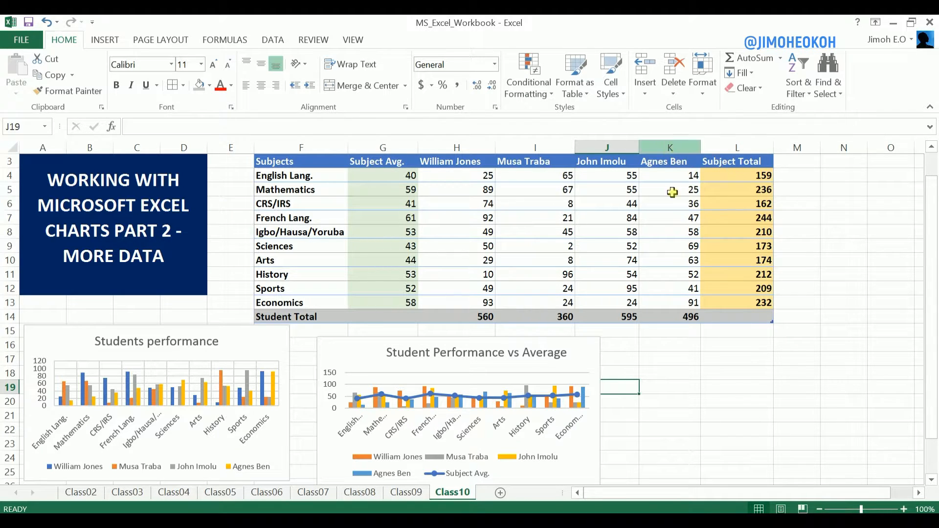
Insert a new column before Subject Total and rename its header to Compare
{"action": "right_click", "coordinate": [735, 149]}
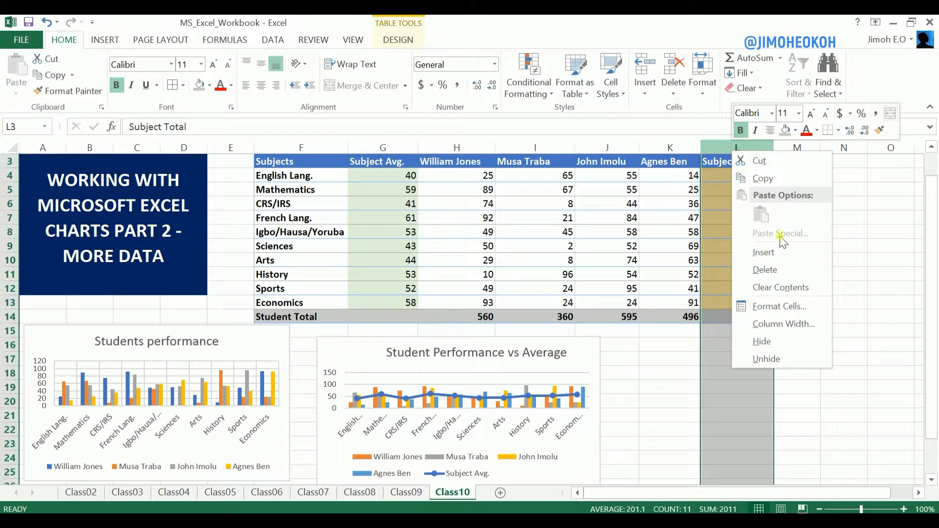
{"action": "left_click", "coordinate": [777, 252]}
{"action": "left_click", "coordinate": [723, 162]}
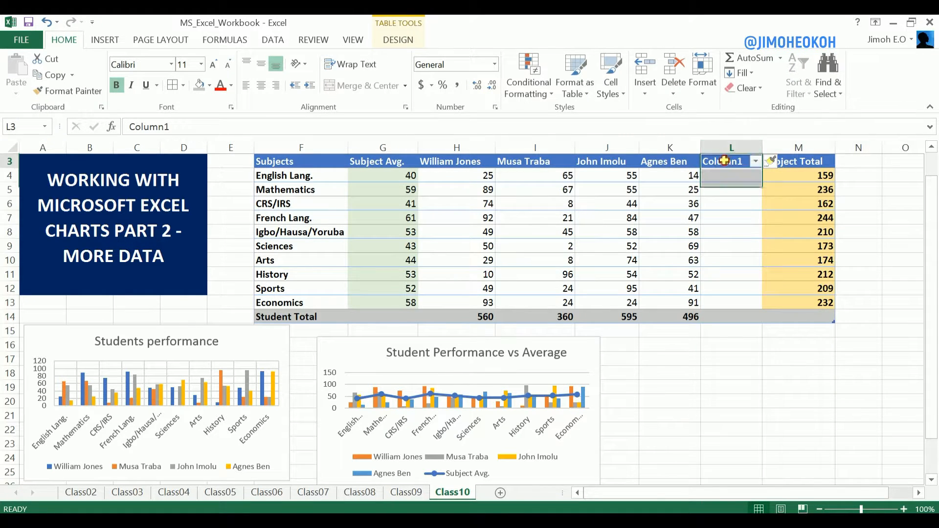
{"action": "double_click", "coordinate": [754, 162]}
{"action": "left_click_drag", "start_coordinate": [754, 161], "coordinate": [704, 159]}
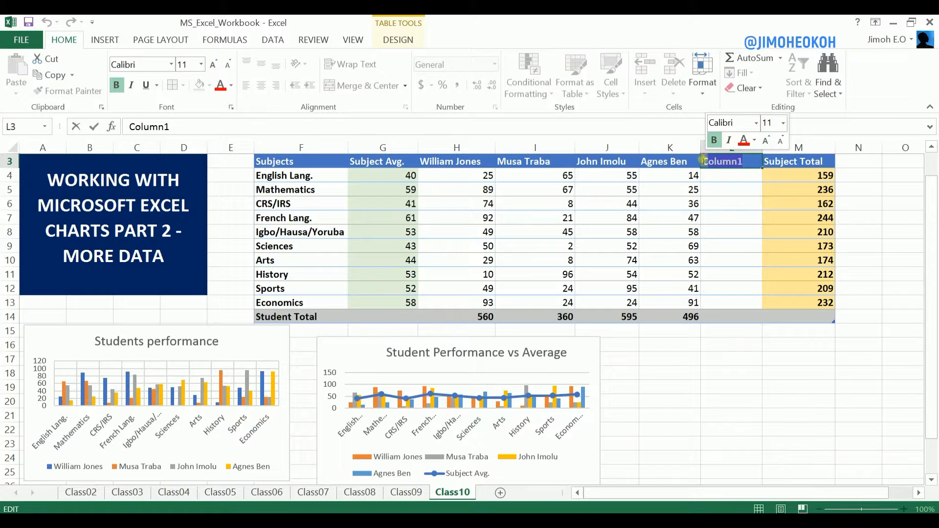
{"action": "type", "text": "Comp"}
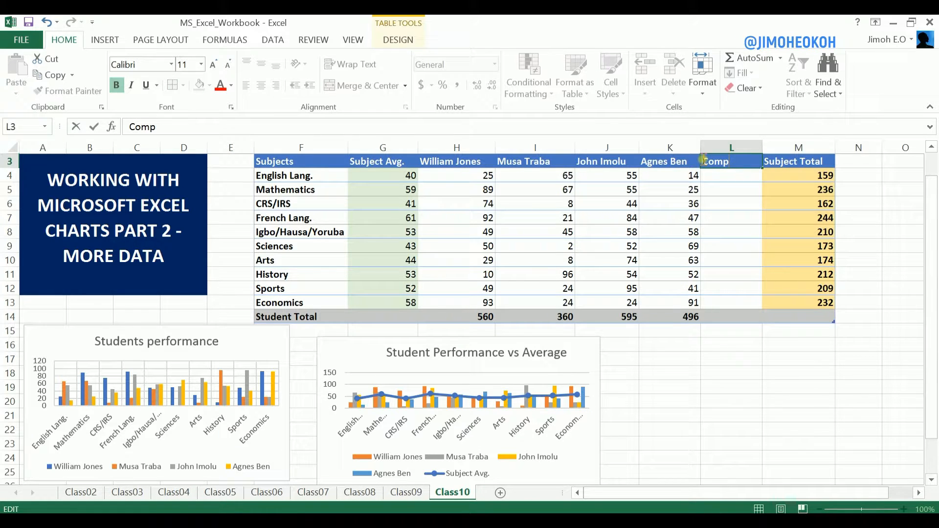
{"action": "type", "text": "are"}
{"action": "left_click", "coordinate": [706, 214]}
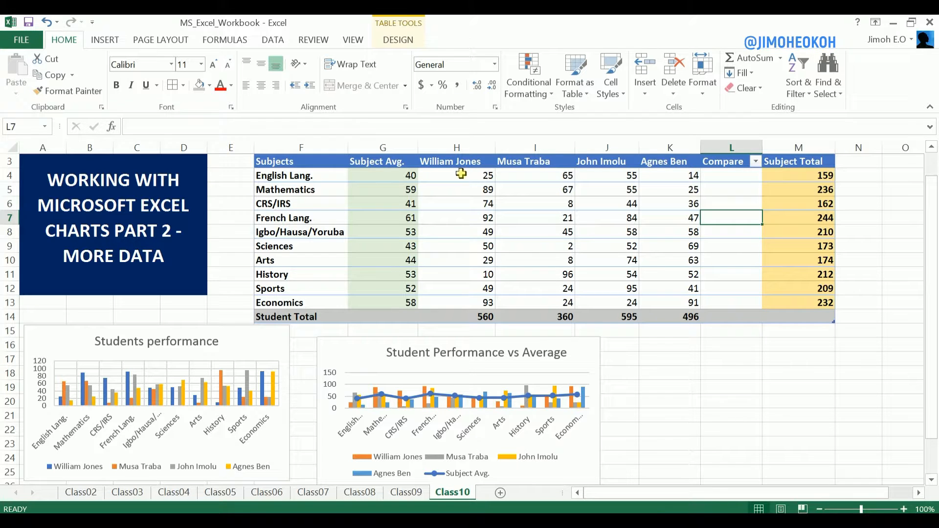
{"action": "left_click_drag", "start_coordinate": [463, 176], "coordinate": [687, 303]}
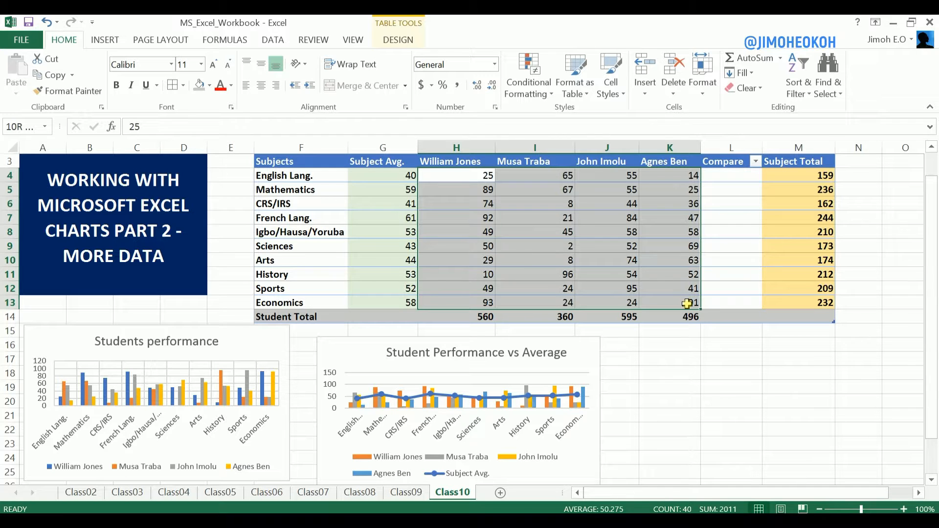
{"action": "left_click_drag", "start_coordinate": [688, 304], "coordinate": [692, 317]}
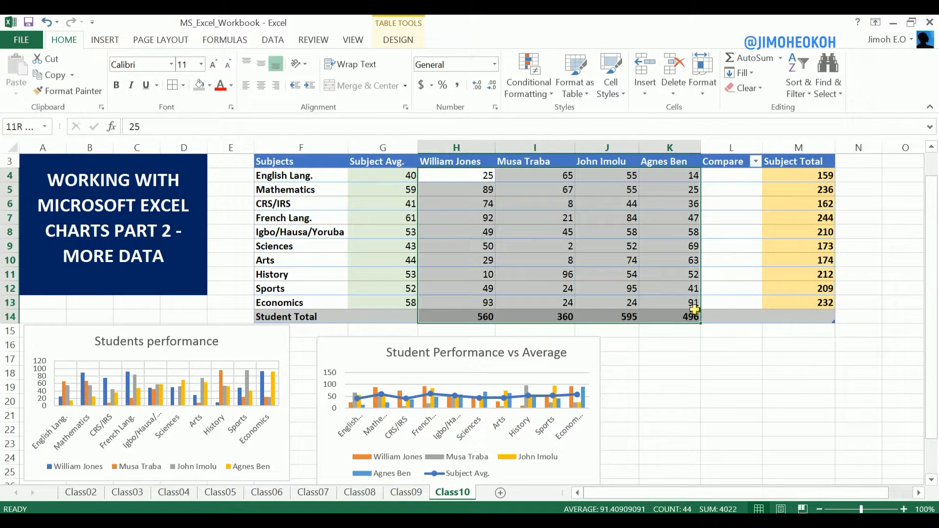
{"action": "left_click_drag", "start_coordinate": [694, 309], "coordinate": [695, 310]}
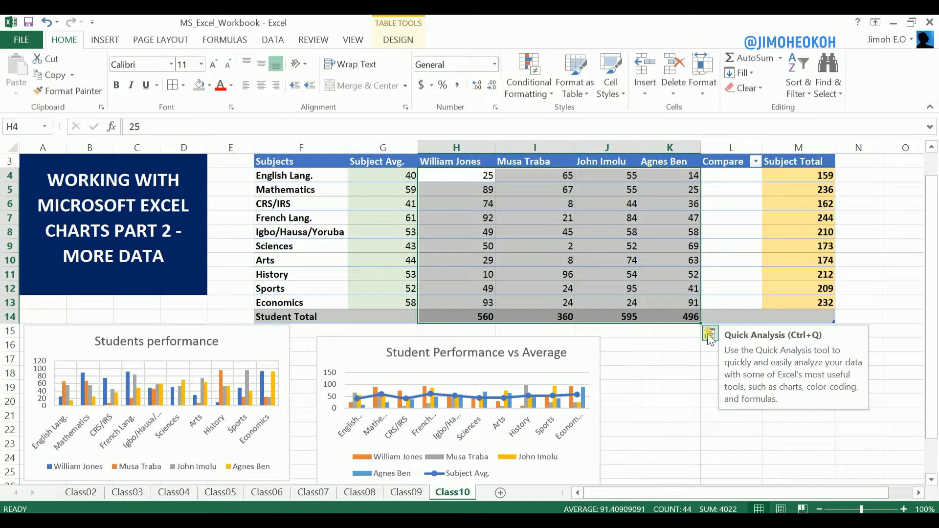
{"action": "left_click", "coordinate": [716, 261]}
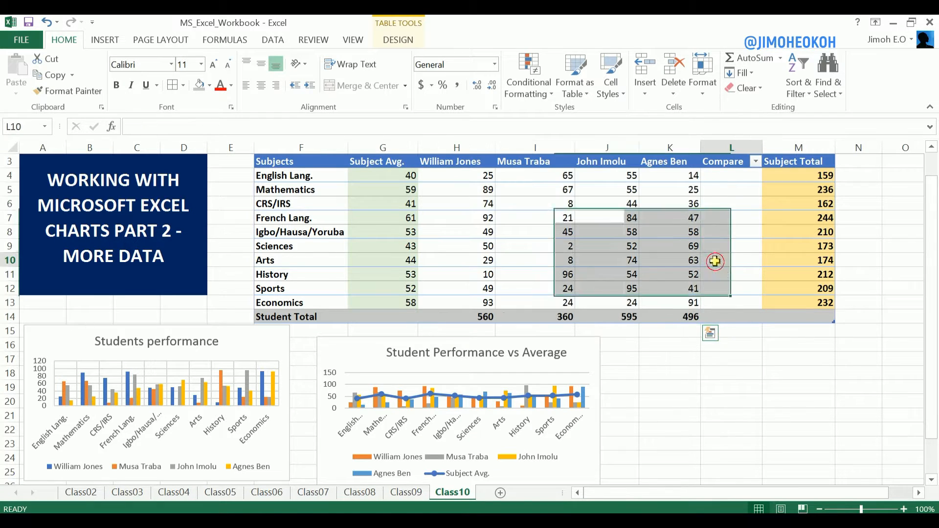
{"action": "left_click_drag", "start_coordinate": [458, 176], "coordinate": [668, 302]}
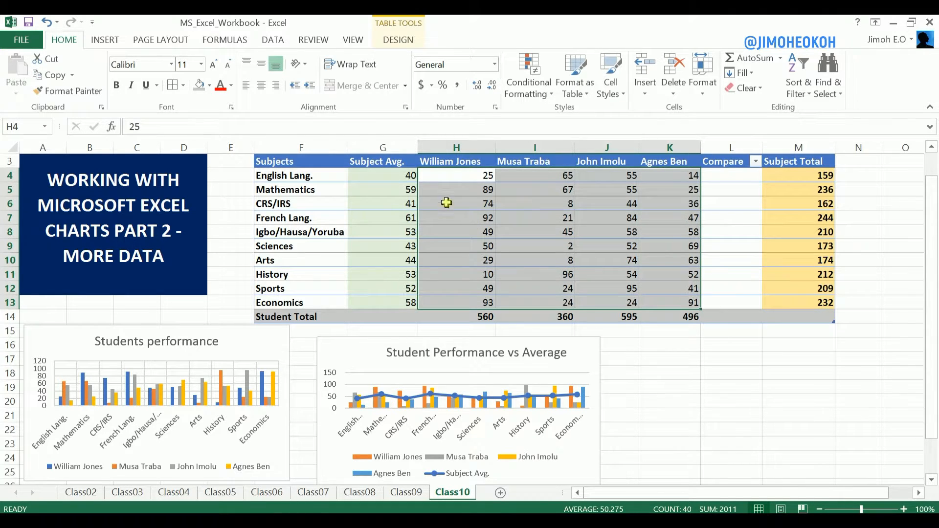
{"action": "left_click", "coordinate": [487, 243]}
{"action": "left_click", "coordinate": [472, 178]}
Add column sparklines for the pupils' scores and the Student Total row, H4:K14, using Quick Analysis
{"action": "left_click_drag", "start_coordinate": [471, 178], "coordinate": [681, 316]}
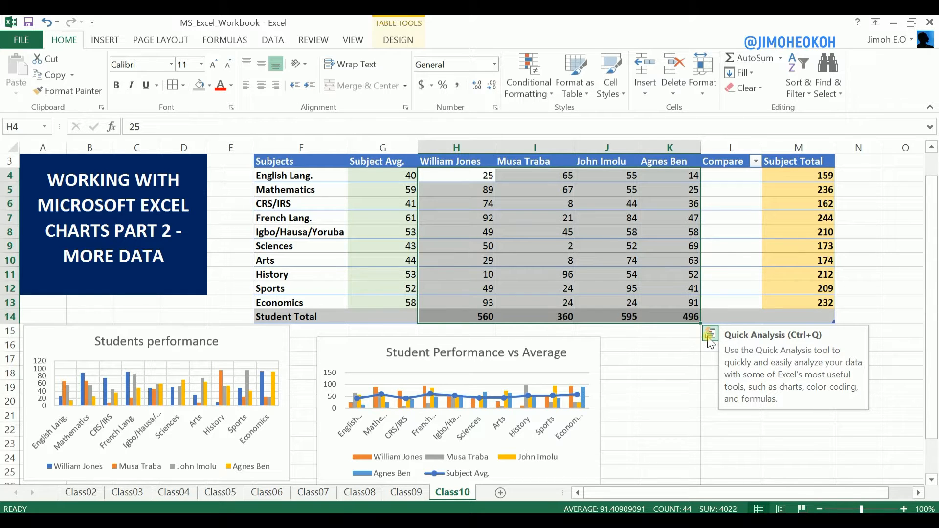
{"action": "left_click", "coordinate": [105, 41]}
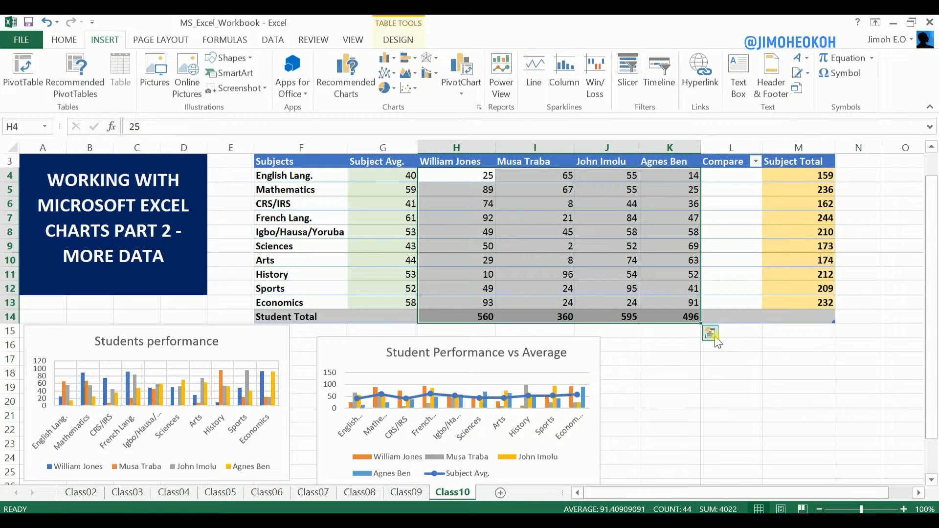
{"action": "left_click", "coordinate": [713, 335]}
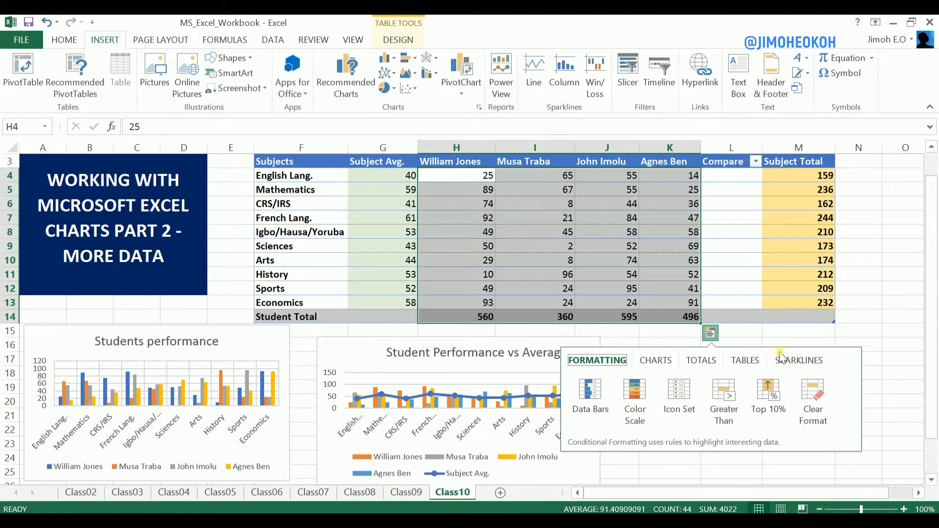
{"action": "left_click", "coordinate": [794, 360]}
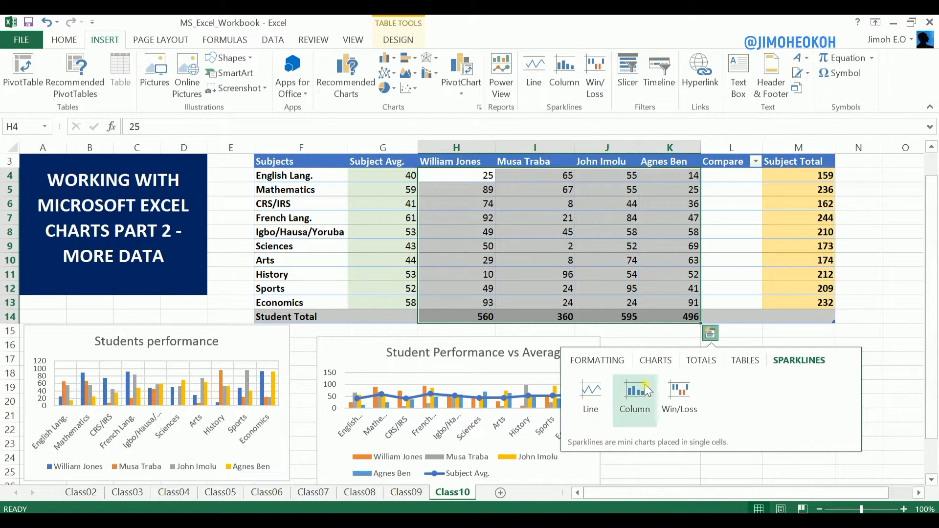
{"action": "left_click", "coordinate": [641, 407]}
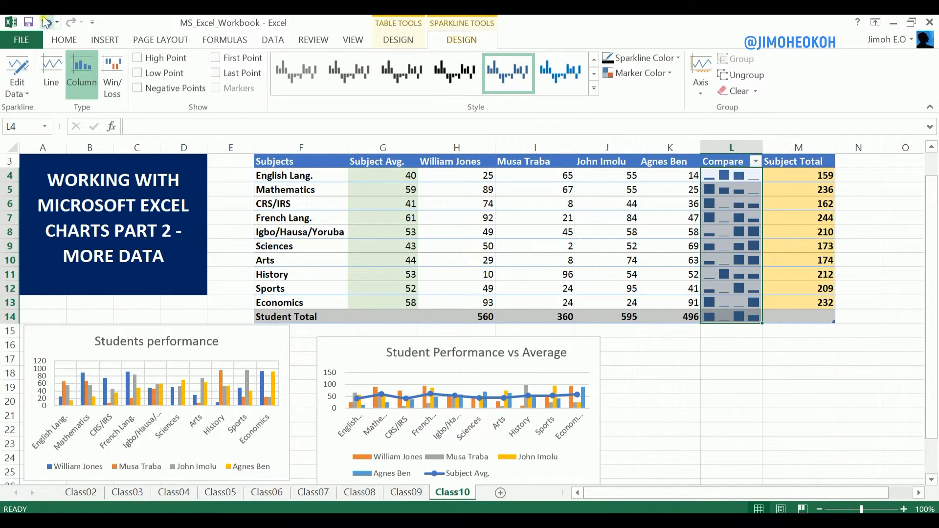
Undo the column sparklines added to the Compare column
{"action": "key", "text": "ctrl+z"}
{"action": "left_click", "coordinate": [719, 373]}
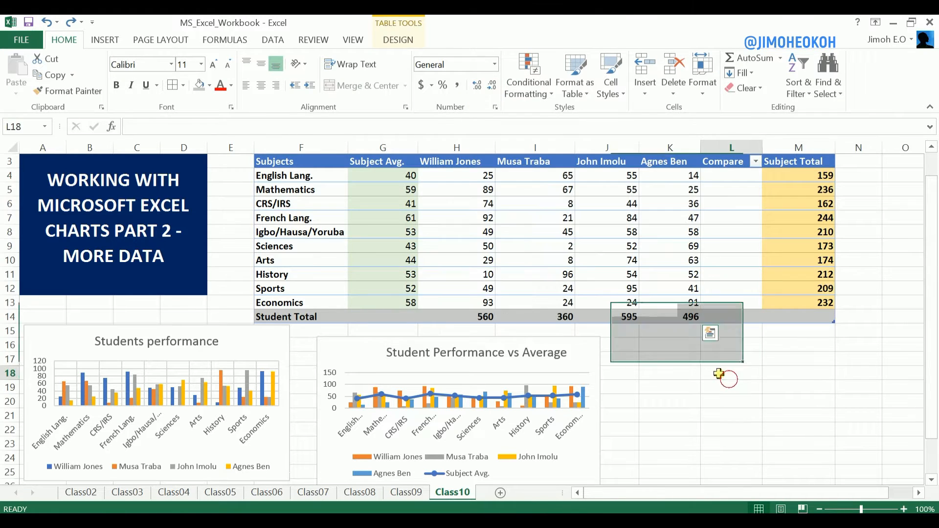
{"action": "left_click_drag", "start_coordinate": [450, 177], "coordinate": [685, 314]}
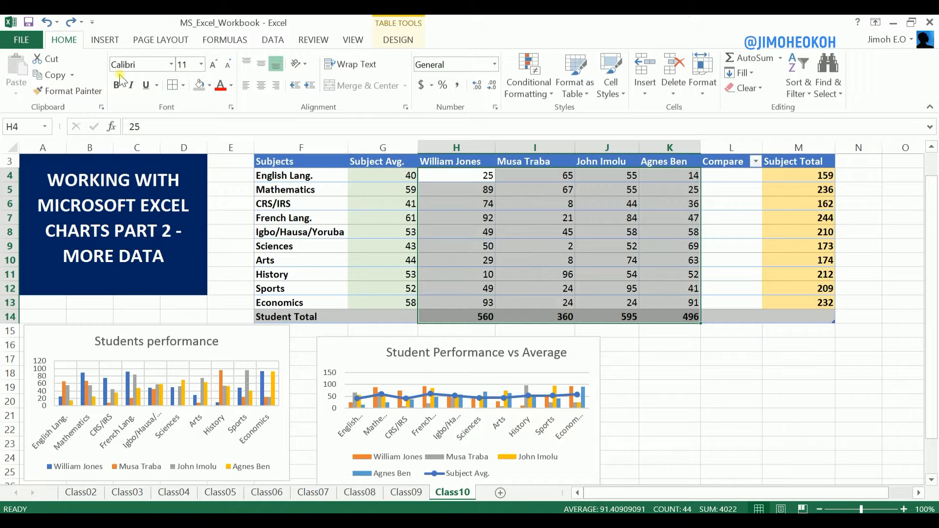
{"action": "left_click", "coordinate": [658, 347]}
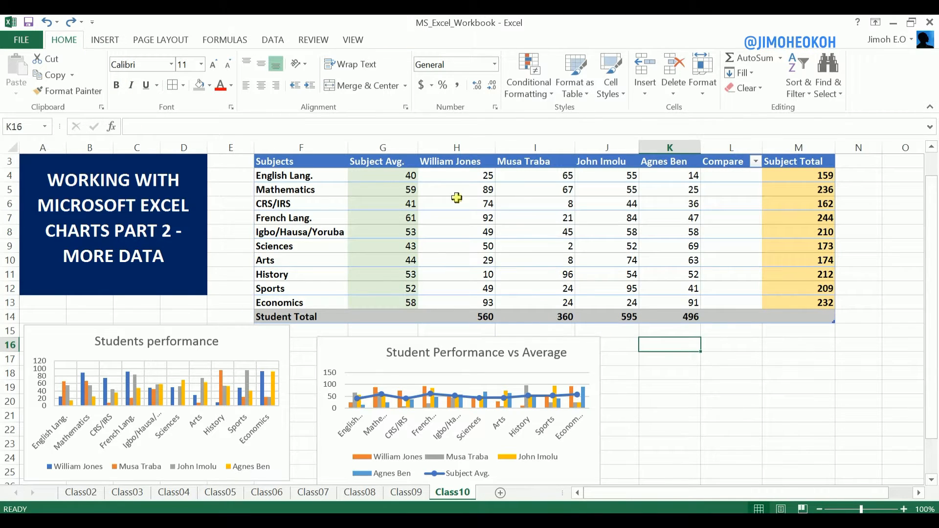
Create column sparklines from data range H4:K14 with the Compare cells L4:L14 as location range
{"action": "left_click_drag", "start_coordinate": [462, 175], "coordinate": [672, 314]}
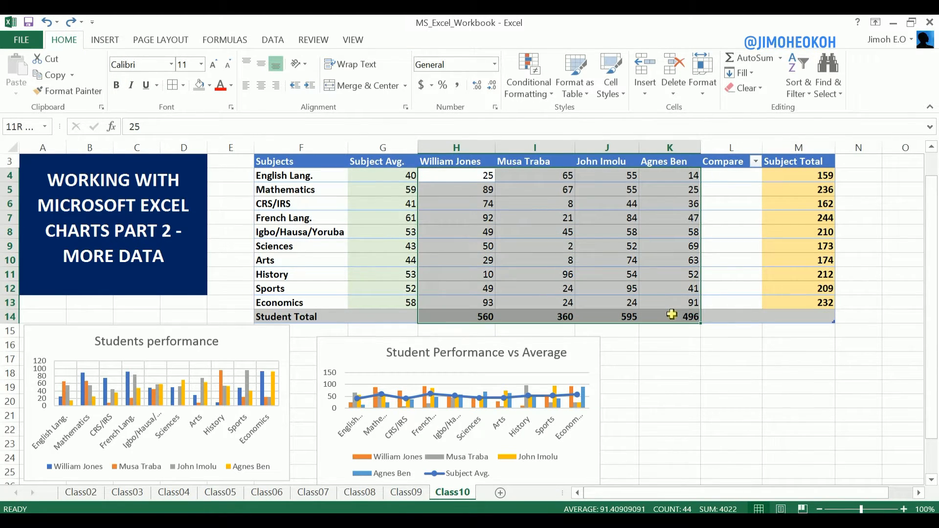
{"action": "left_click", "coordinate": [104, 40]}
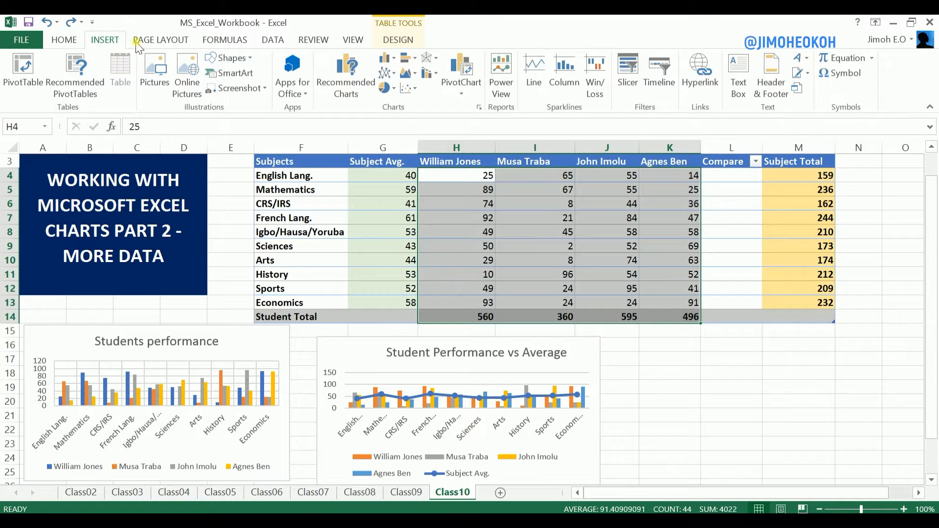
{"action": "left_click", "coordinate": [593, 83]}
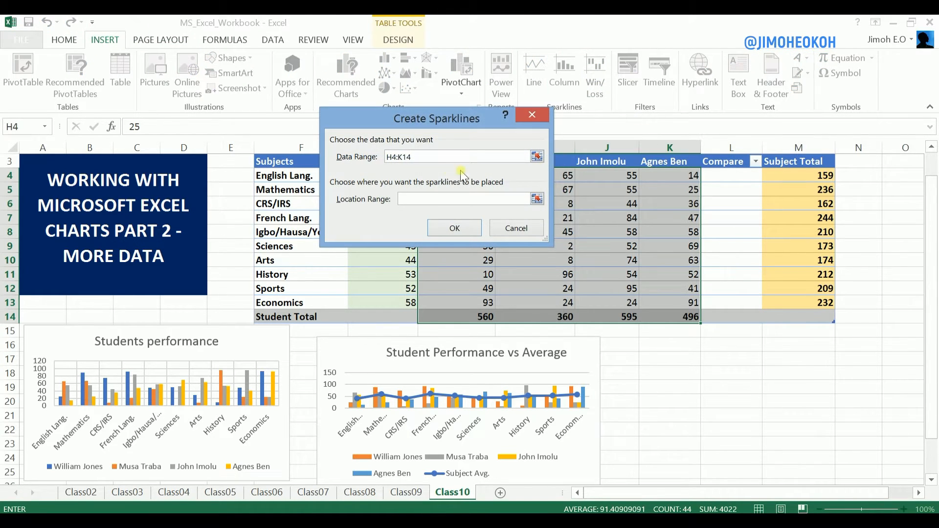
{"action": "left_click", "coordinate": [437, 229]}
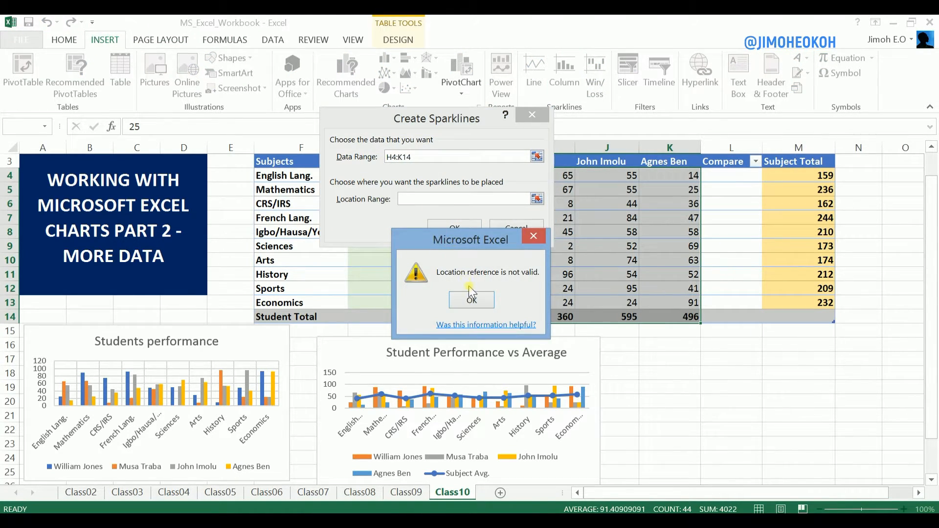
{"action": "left_click", "coordinate": [472, 300]}
{"action": "left_click_drag", "start_coordinate": [731, 176], "coordinate": [732, 318]}
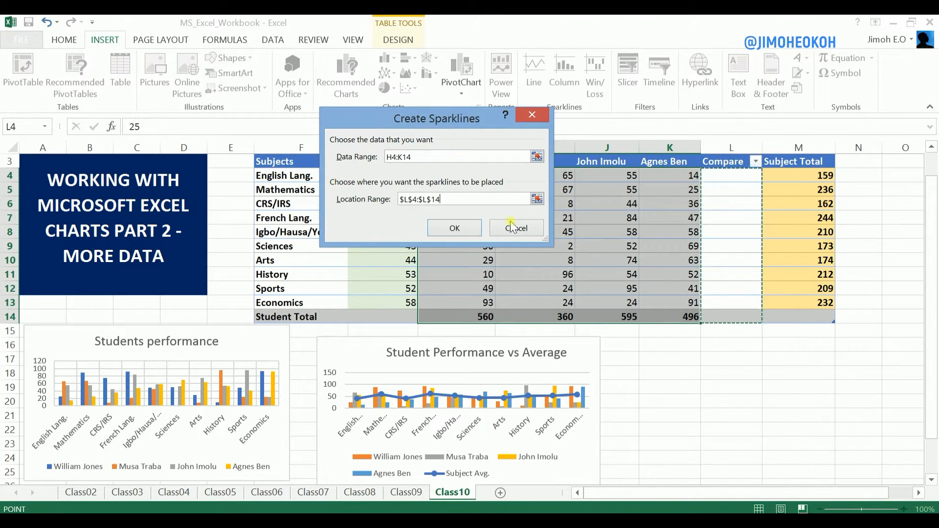
{"action": "left_click", "coordinate": [460, 229]}
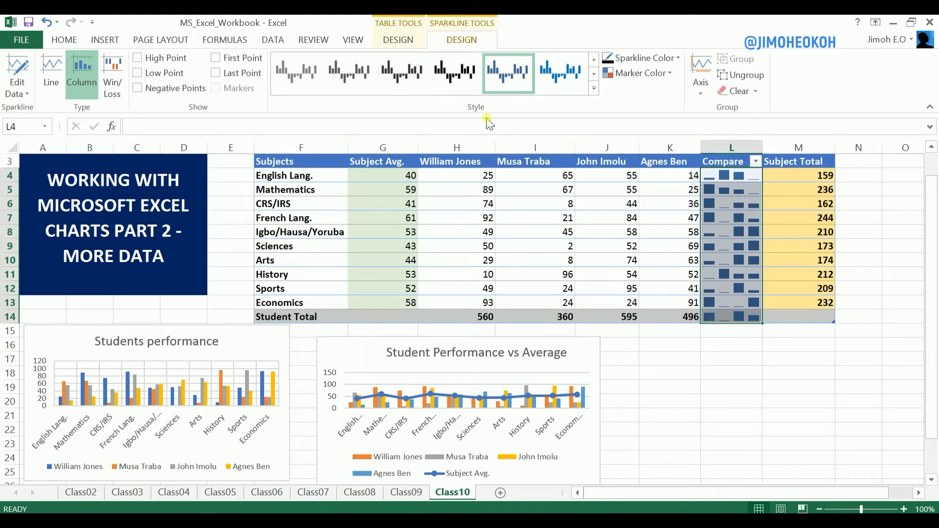
Show the high point and low point on the sparklines in L4:L14
{"action": "left_click", "coordinate": [733, 232]}
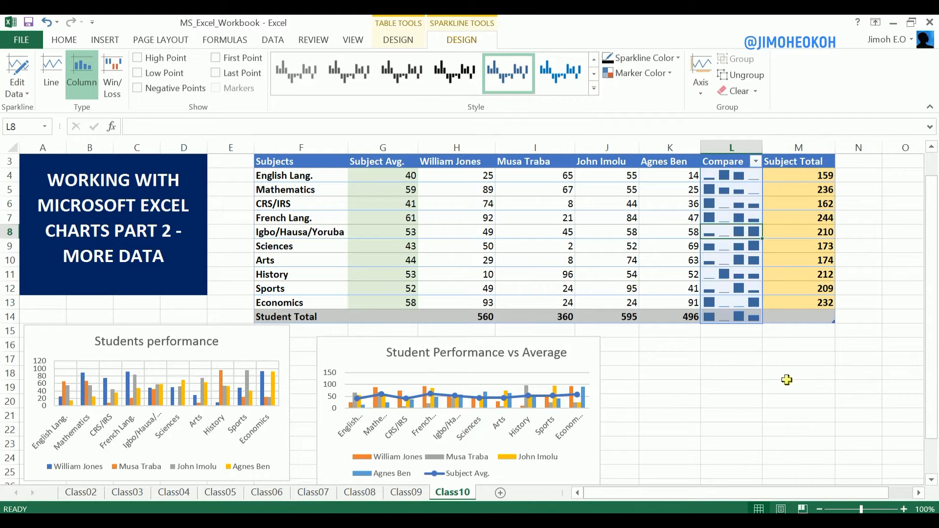
{"action": "left_click", "coordinate": [787, 383]}
{"action": "left_click_drag", "start_coordinate": [733, 175], "coordinate": [733, 316]}
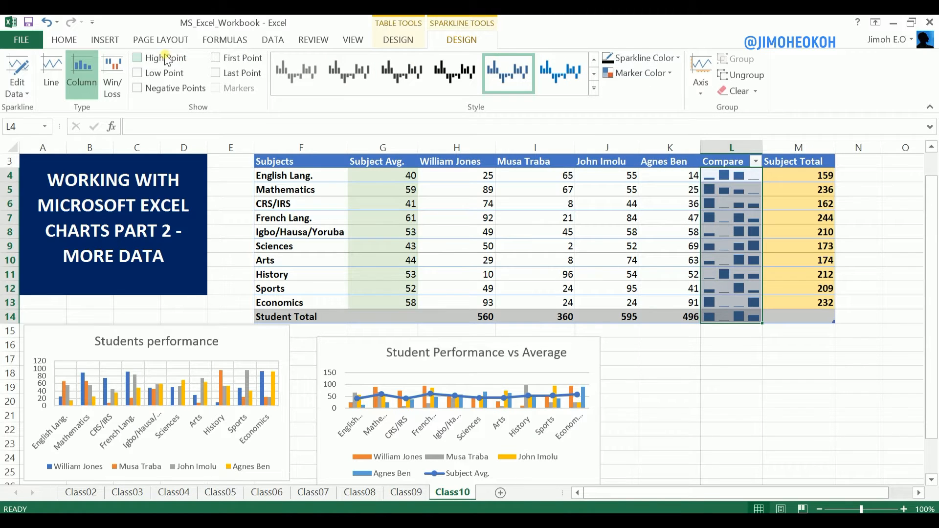
{"action": "left_click", "coordinate": [140, 62]}
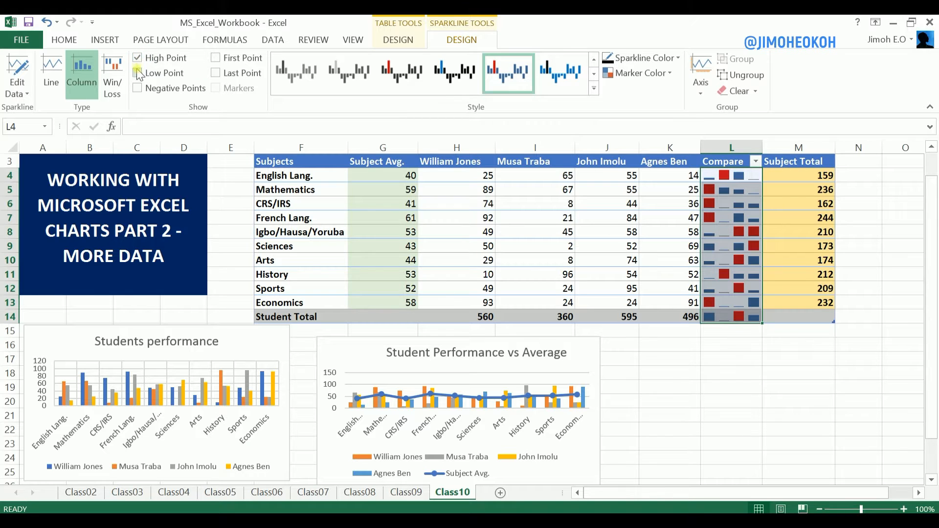
{"action": "left_click", "coordinate": [139, 74]}
Color the sparklines' high points standard green and their low points standard red
{"action": "left_click", "coordinate": [670, 73]}
{"action": "mouse_move", "coordinate": [690, 135]}
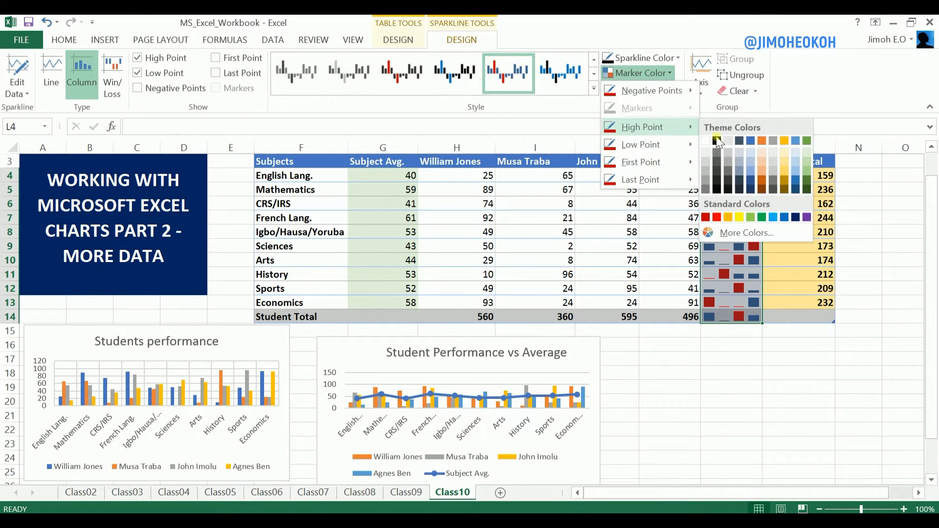
{"action": "left_click", "coordinate": [765, 218]}
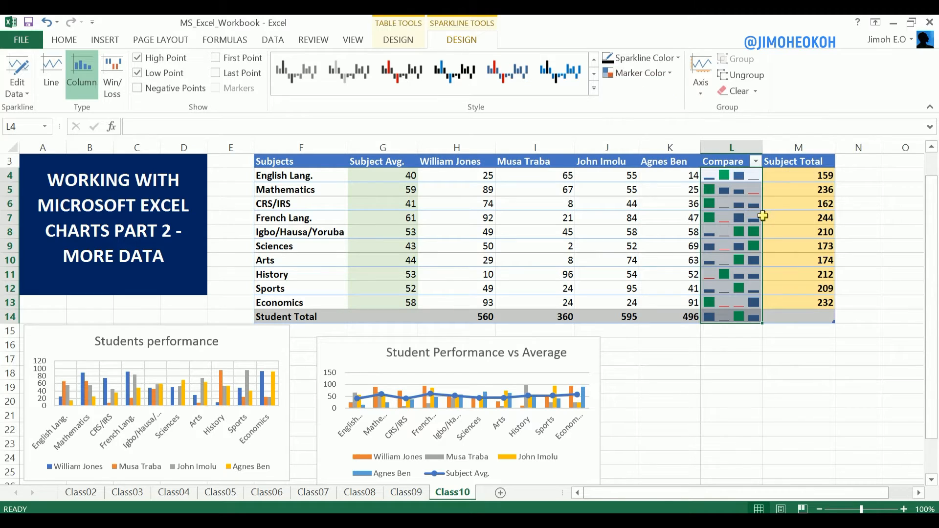
{"action": "left_click", "coordinate": [671, 75]}
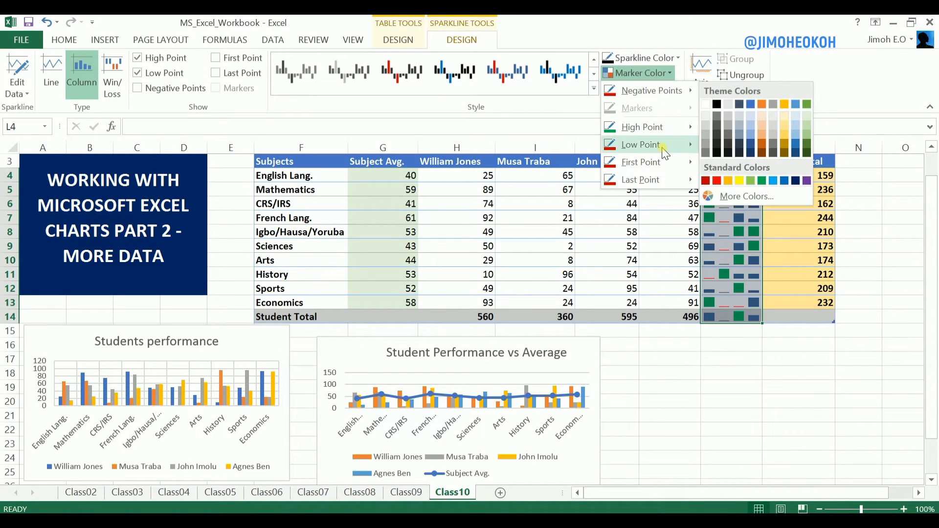
{"action": "mouse_move", "coordinate": [680, 146]}
{"action": "left_click", "coordinate": [718, 234]}
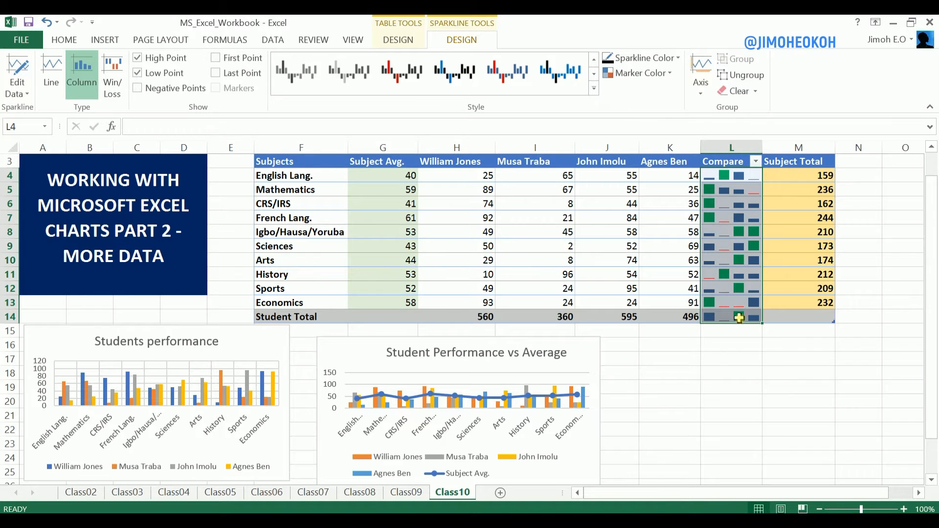
{"action": "left_click", "coordinate": [749, 370]}
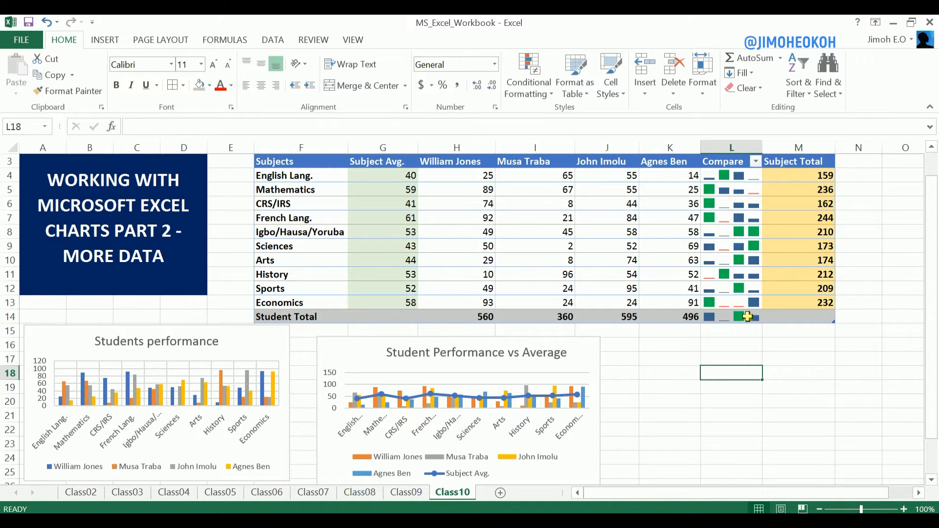
{"action": "left_click", "coordinate": [714, 443]}
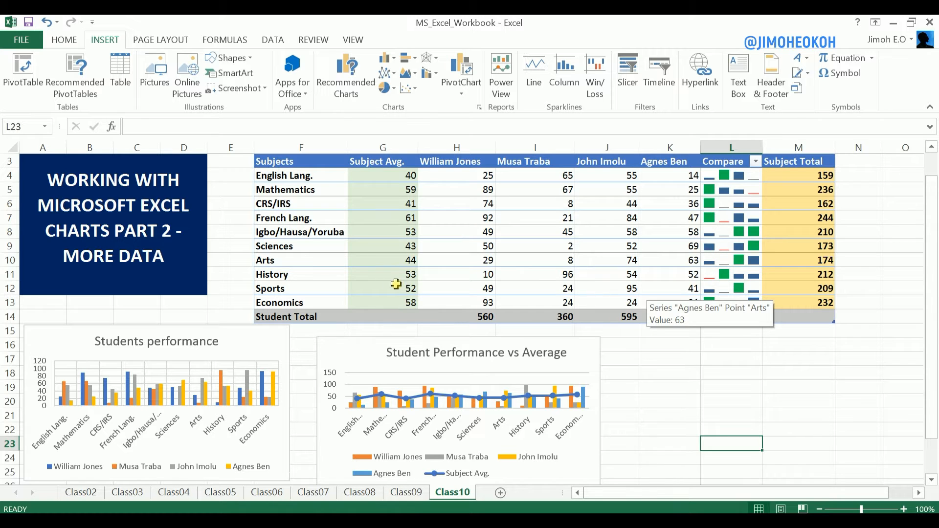
{"action": "left_click", "coordinate": [268, 337]}
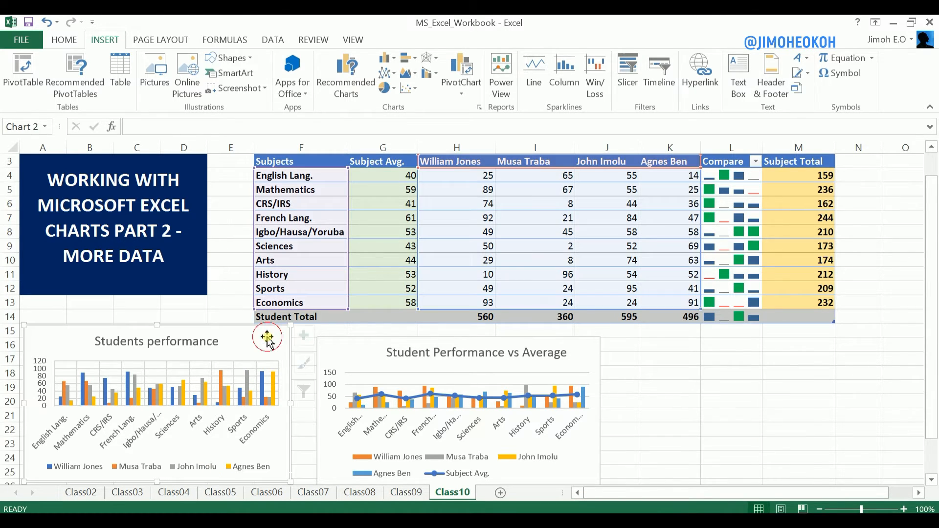
{"action": "left_click", "coordinate": [373, 351]}
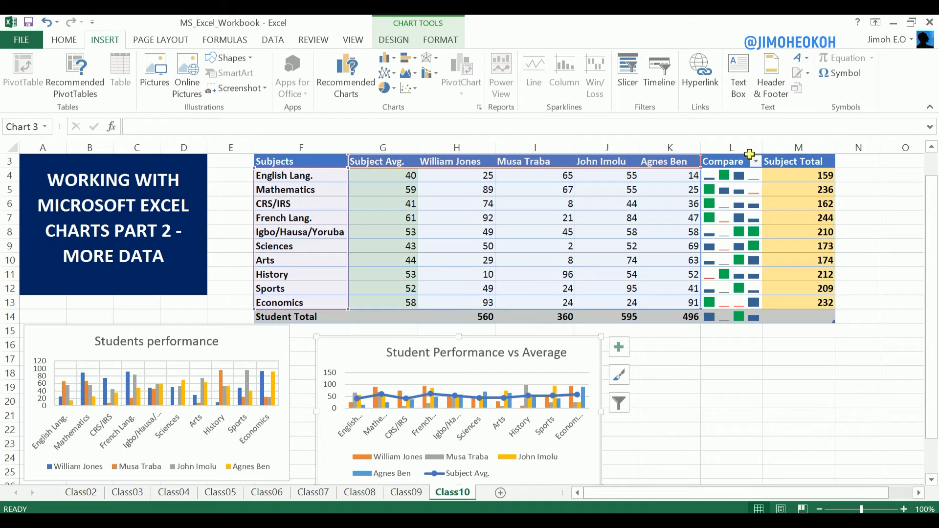
{"action": "left_click", "coordinate": [406, 41]}
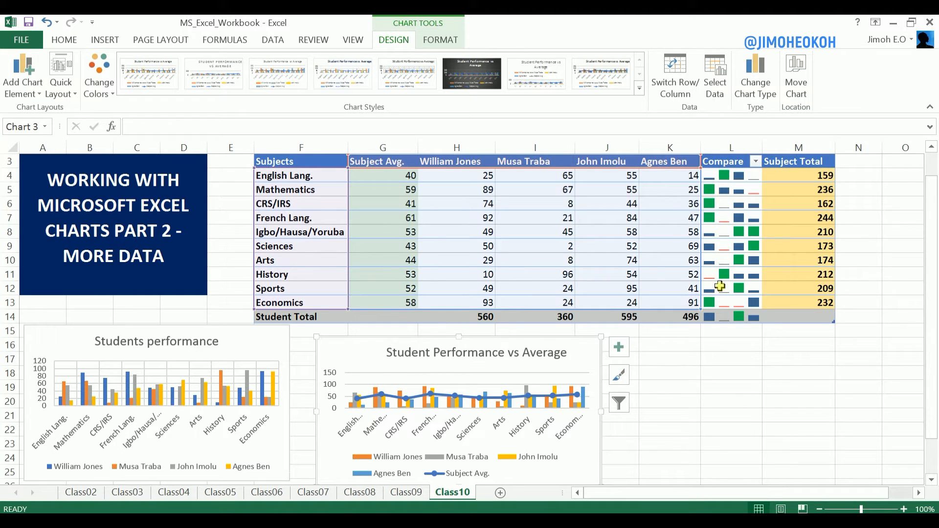
{"action": "left_click", "coordinate": [101, 38]}
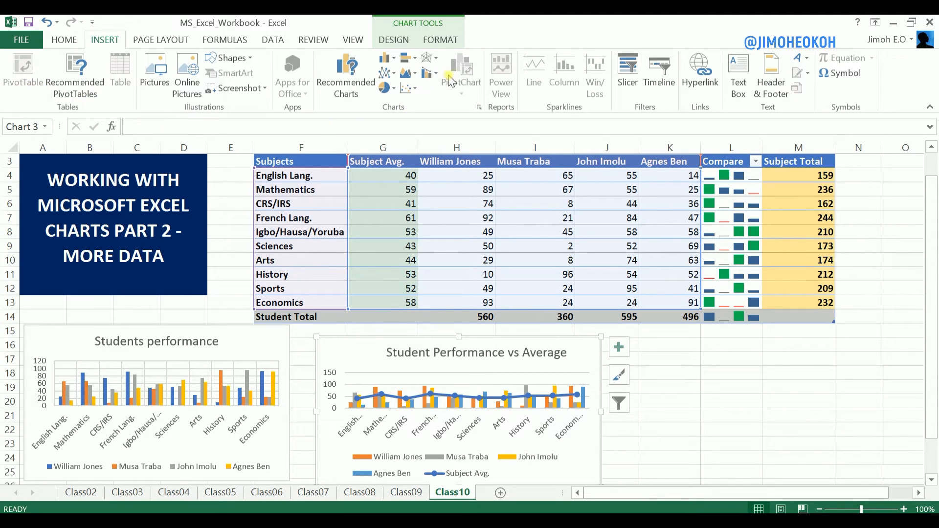
{"action": "left_click", "coordinate": [700, 390]}
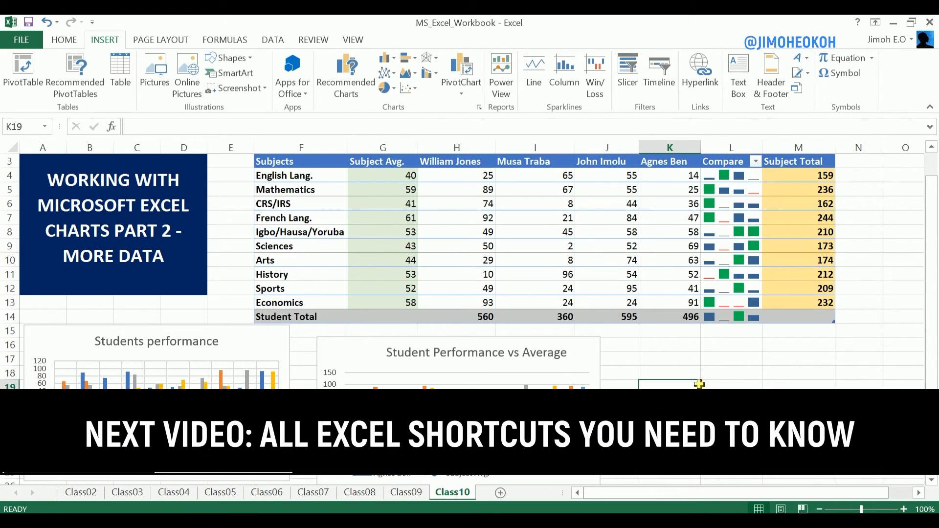